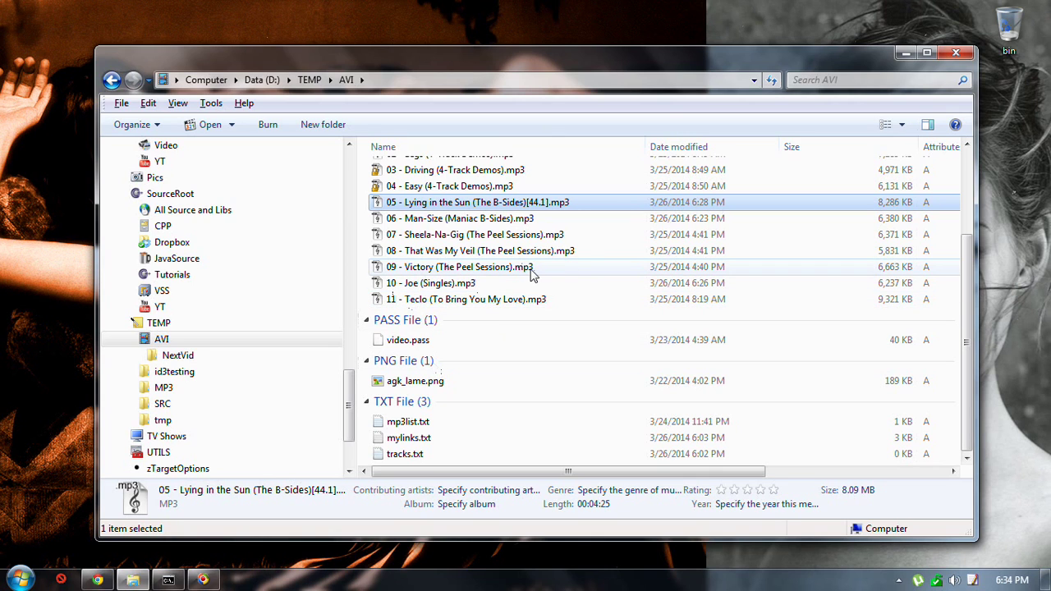
- Look over the MP3 tracks in the AVI folder and check the details of out_xvid.avi
{"action": "scroll", "coordinate": [476, 246], "scroll_direction": "up", "scroll_amount": 1}
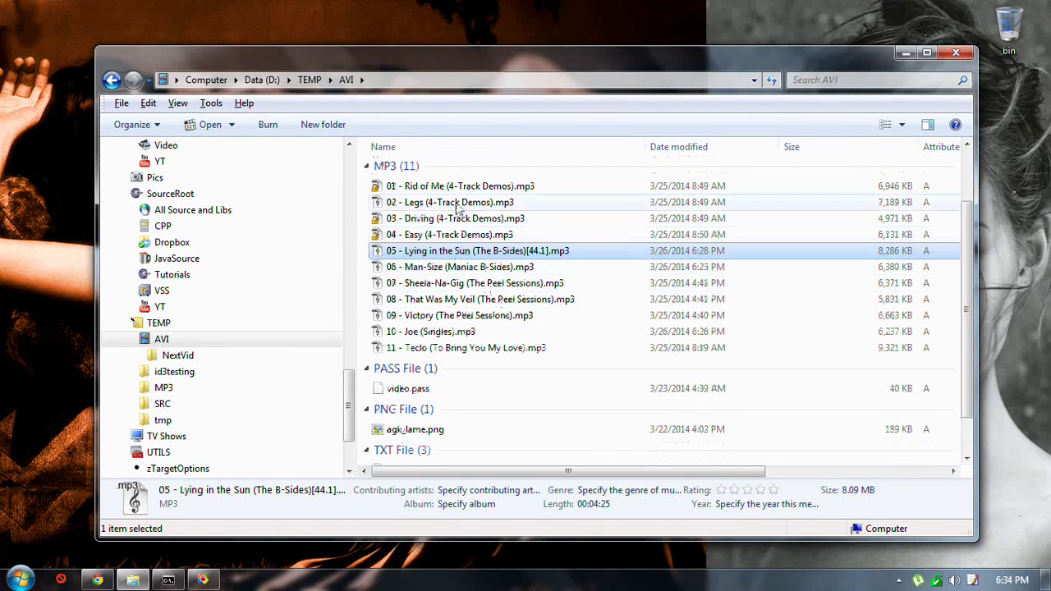
{"action": "left_click", "coordinate": [460, 186]}
{"action": "left_click", "coordinate": [466, 203]}
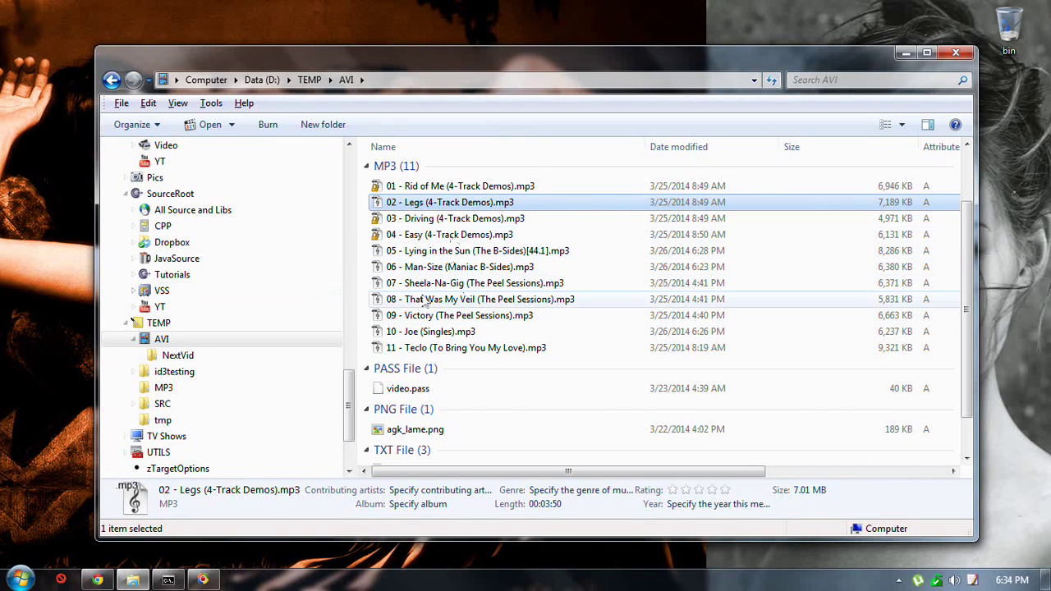
{"action": "left_click", "coordinate": [475, 269]}
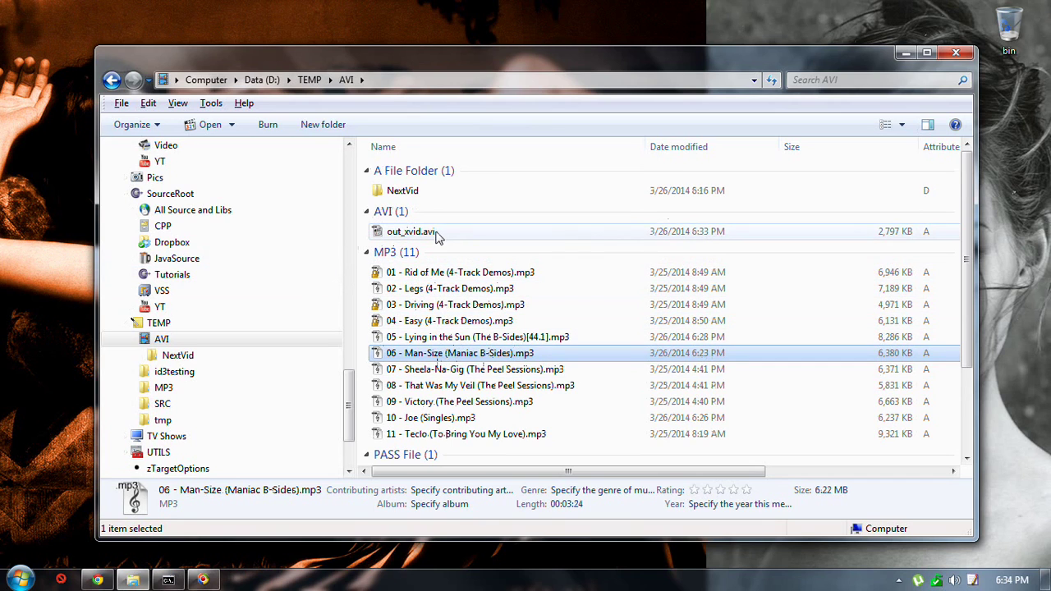
{"action": "left_click", "coordinate": [480, 232]}
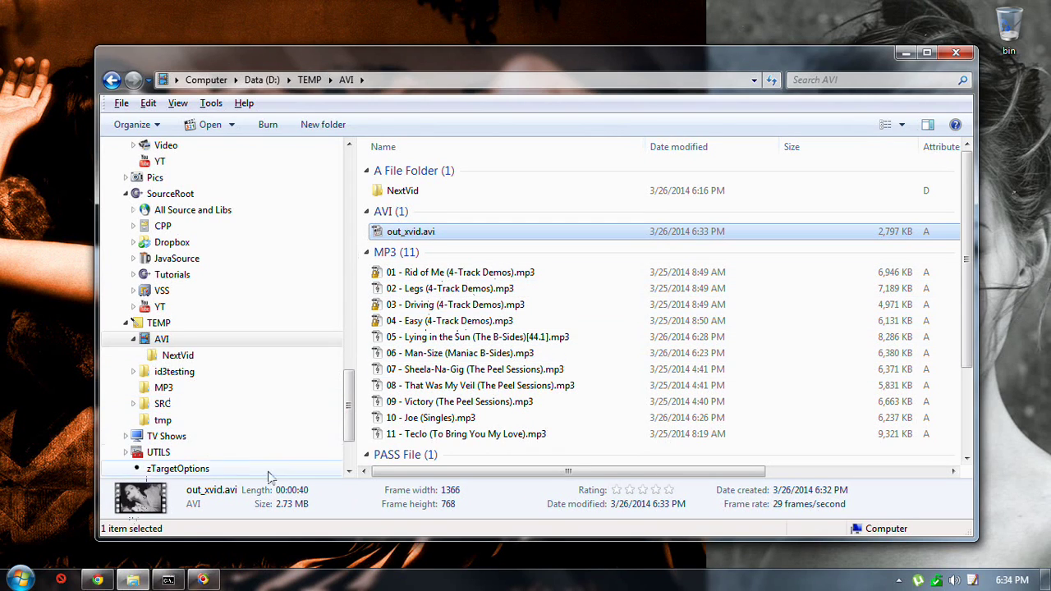
- Open the image girl01.02.03.jpg from the tmp folder in the photo viewer
{"action": "left_click", "coordinate": [215, 421]}
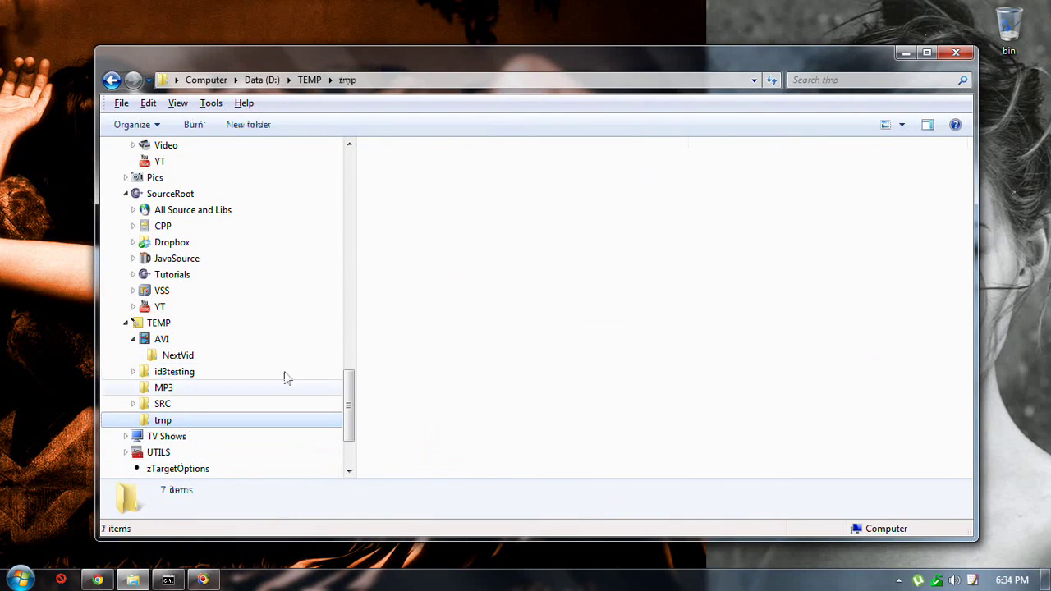
{"action": "left_click", "coordinate": [425, 300]}
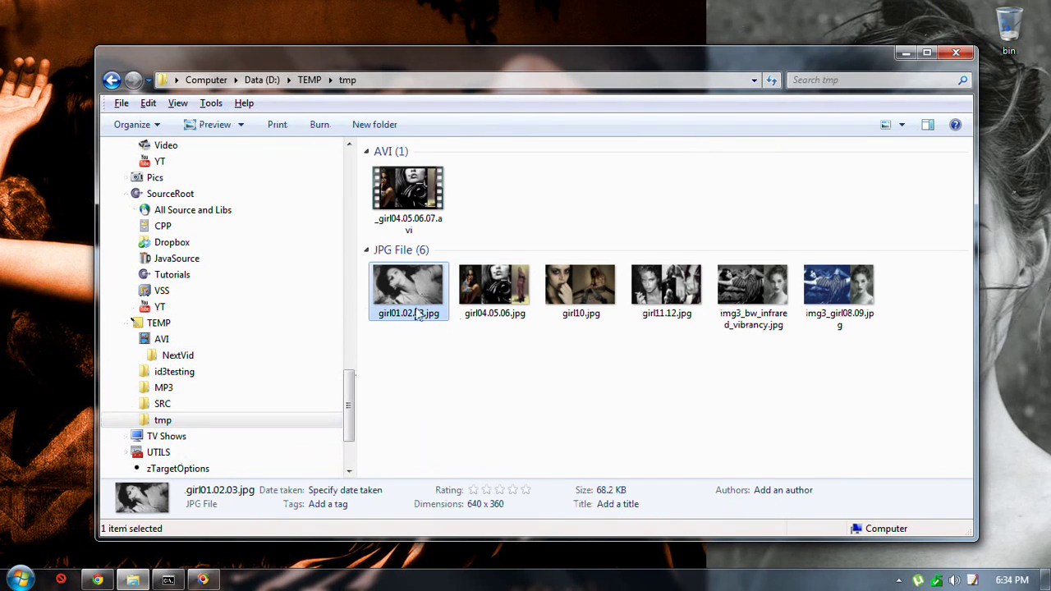
{"action": "double_click", "coordinate": [421, 302]}
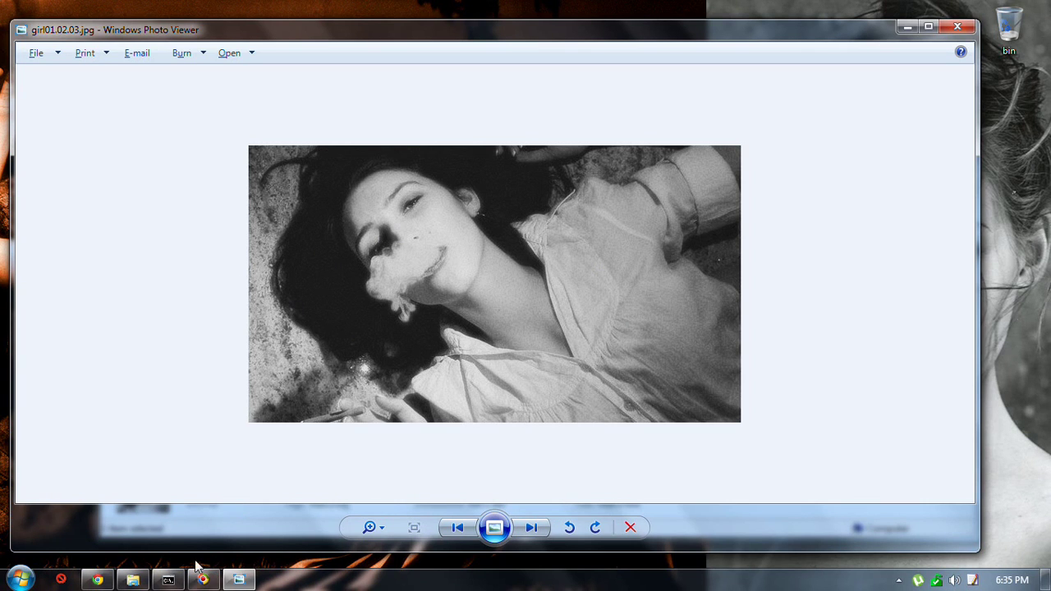
- Send the running screencapfs_mic Windows Media Encoder window to the system tray with Systman 3000
{"action": "key", "text": "ctrl+alt+s"}
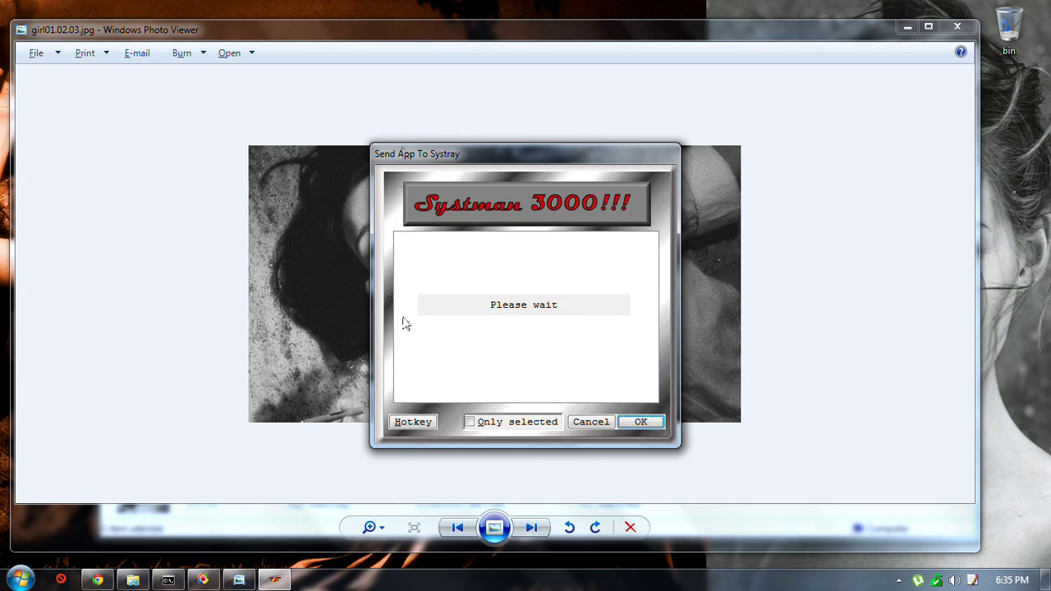
{"action": "left_click", "coordinate": [510, 317]}
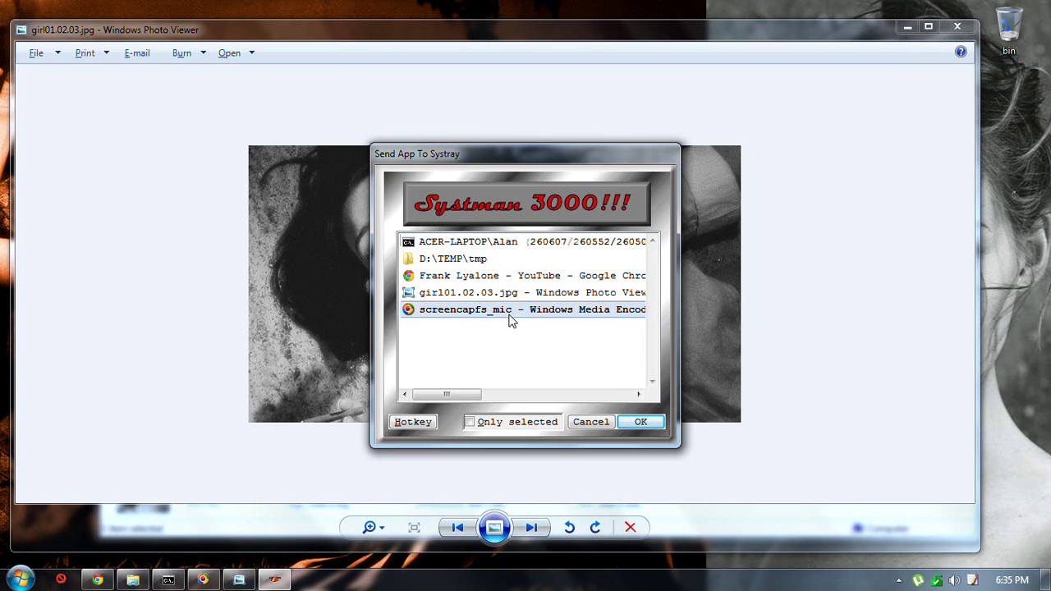
{"action": "left_click", "coordinate": [641, 421]}
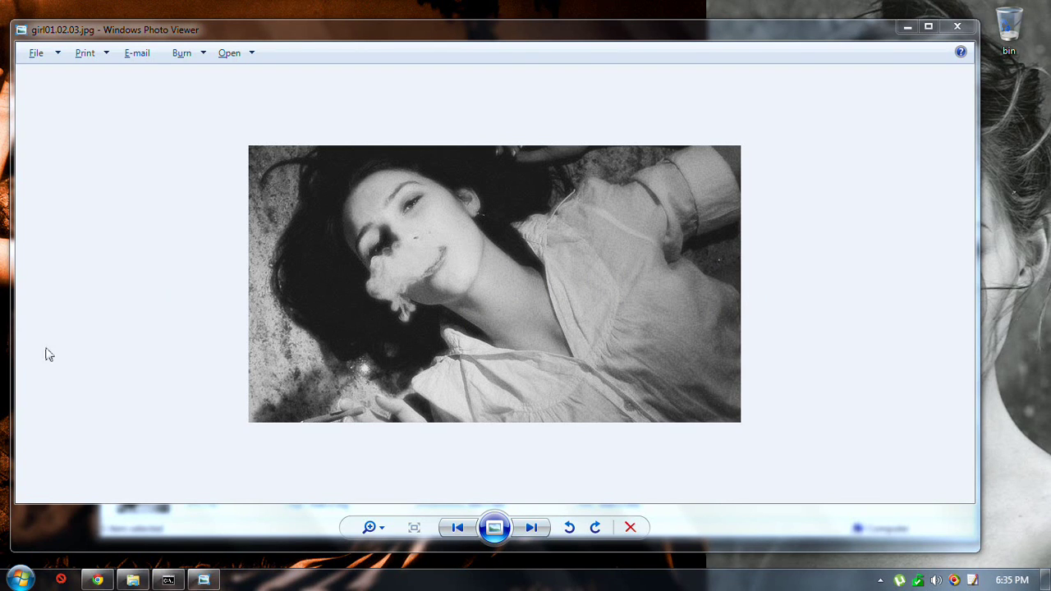
- Launch the fscap screen-capture session in Windows Media Encoder and dismiss its alert
{"action": "left_click", "coordinate": [18, 580]}
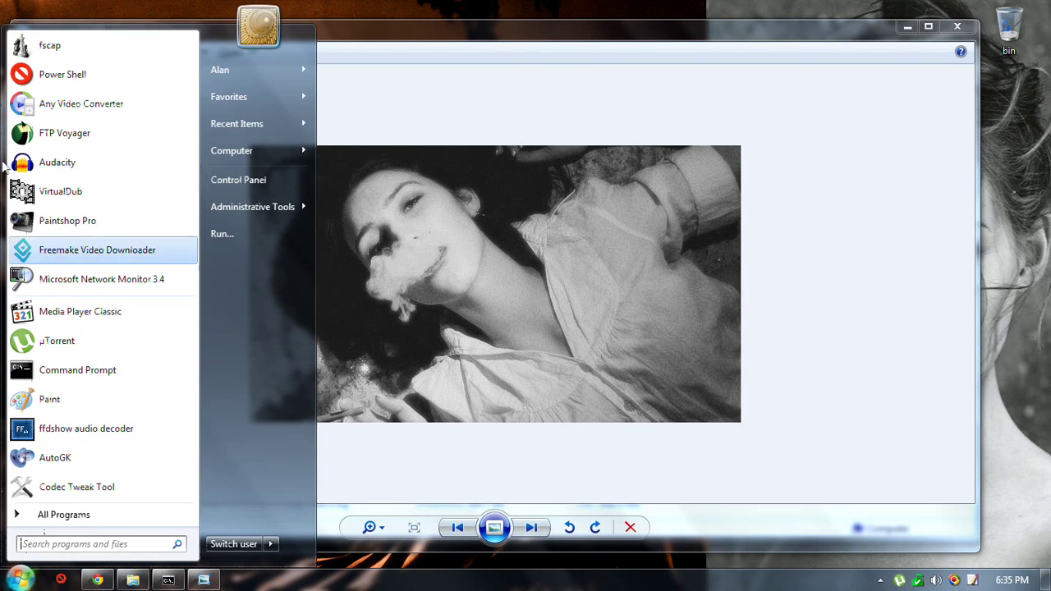
{"action": "left_click", "coordinate": [86, 49]}
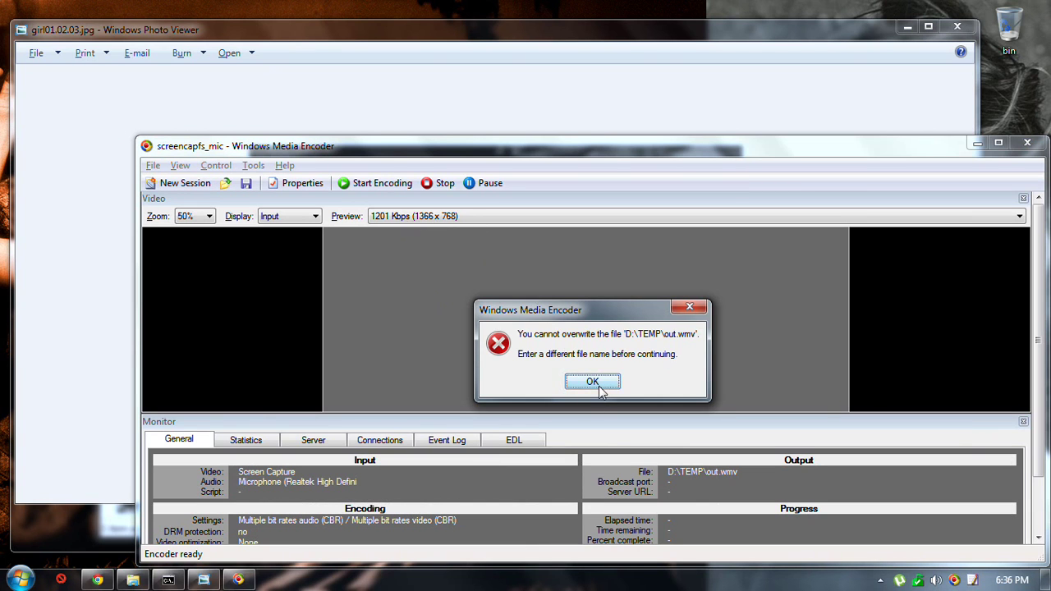
{"action": "left_click", "coordinate": [587, 384]}
- Change the session's encoding output file to D:\TEMP\out1.wmv and apply the change
{"action": "left_click", "coordinate": [301, 183]}
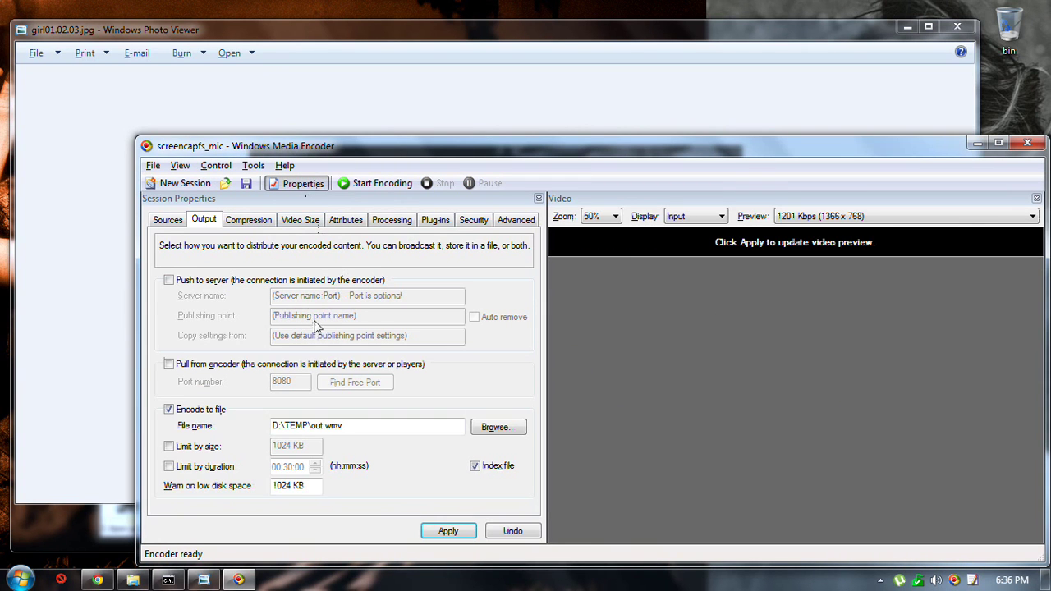
{"action": "double_click", "coordinate": [322, 424]}
{"action": "left_click", "coordinate": [322, 424]}
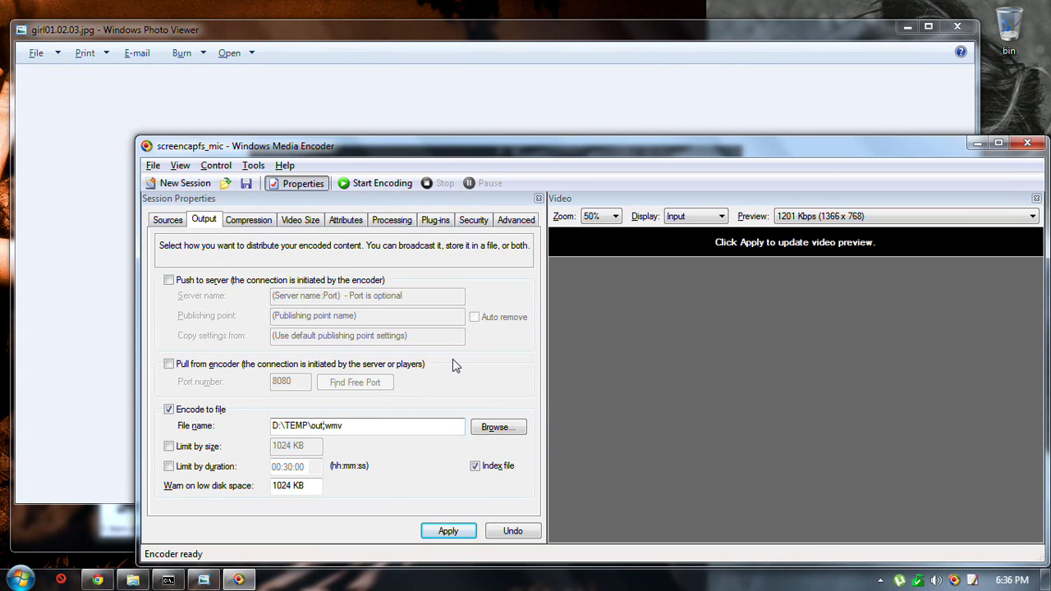
{"action": "type", "text": "1"}
{"action": "left_click", "coordinate": [452, 533]}
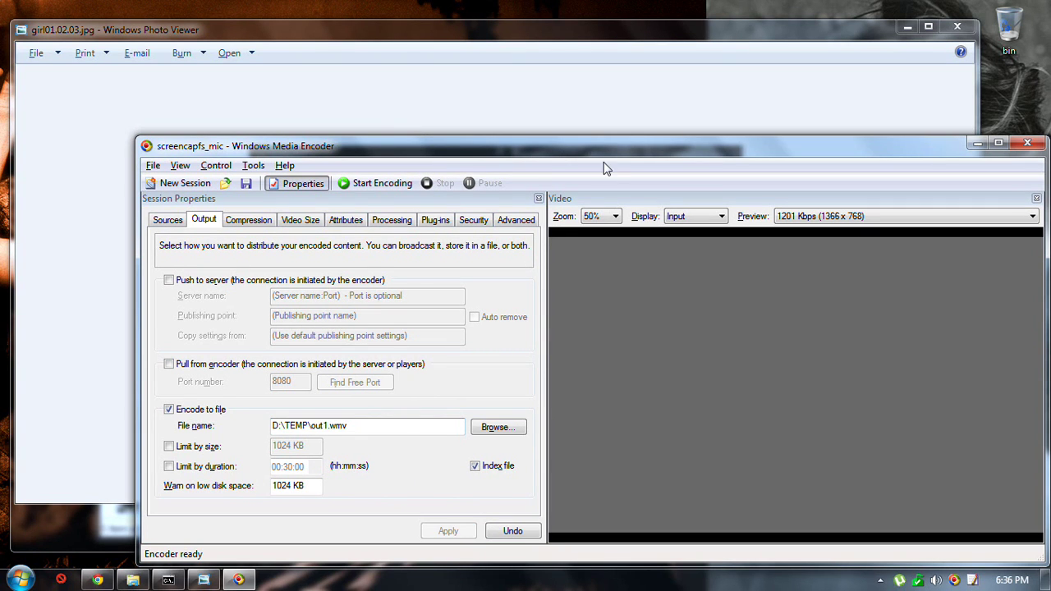
- Move the encoder window fully into view and review the screen capture source configuration and the output settings
{"action": "left_click_drag", "start_coordinate": [608, 144], "coordinate": [599, 117]}
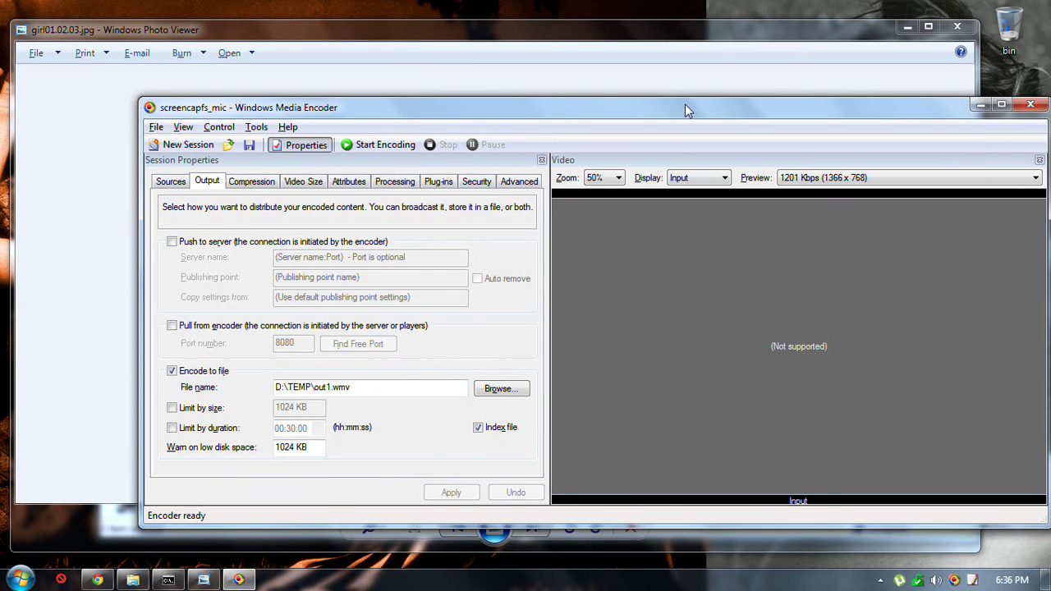
{"action": "left_click_drag", "start_coordinate": [685, 104], "coordinate": [624, 98]}
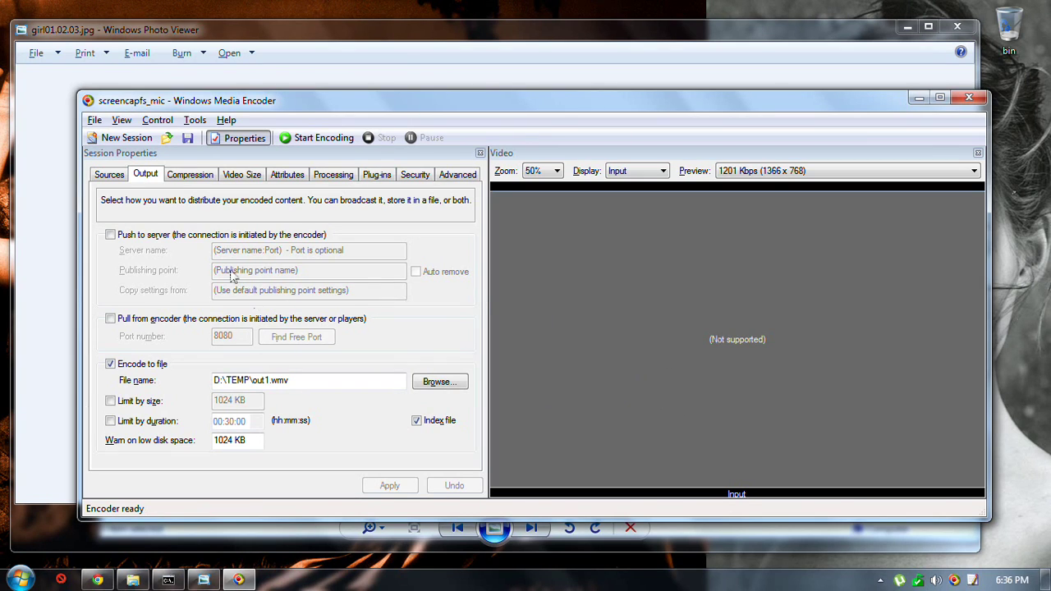
{"action": "left_click", "coordinate": [112, 177]}
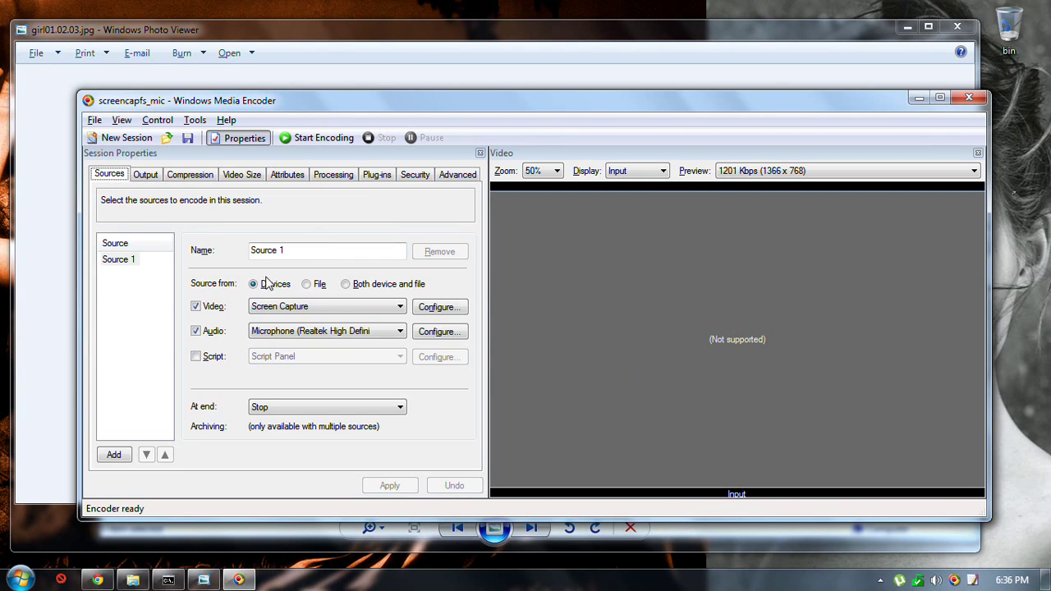
{"action": "left_click", "coordinate": [441, 307]}
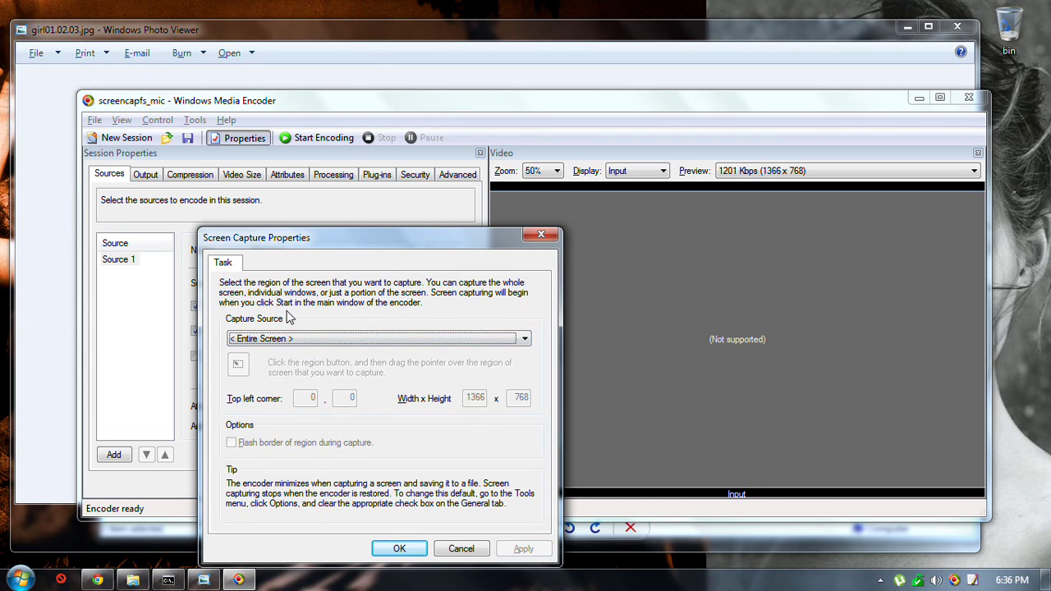
{"action": "left_click", "coordinate": [461, 548]}
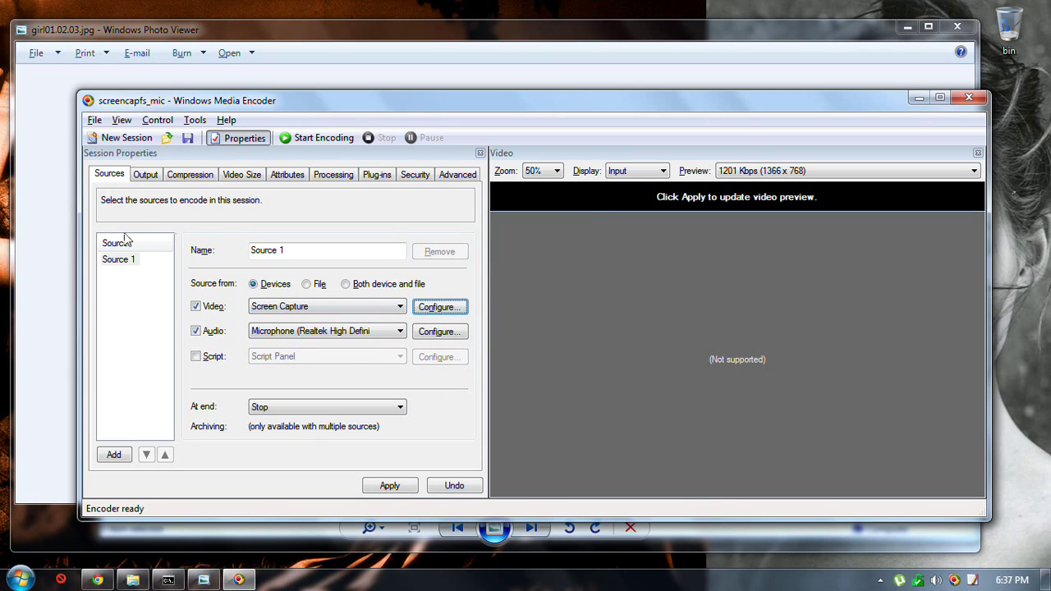
{"action": "left_click", "coordinate": [145, 176]}
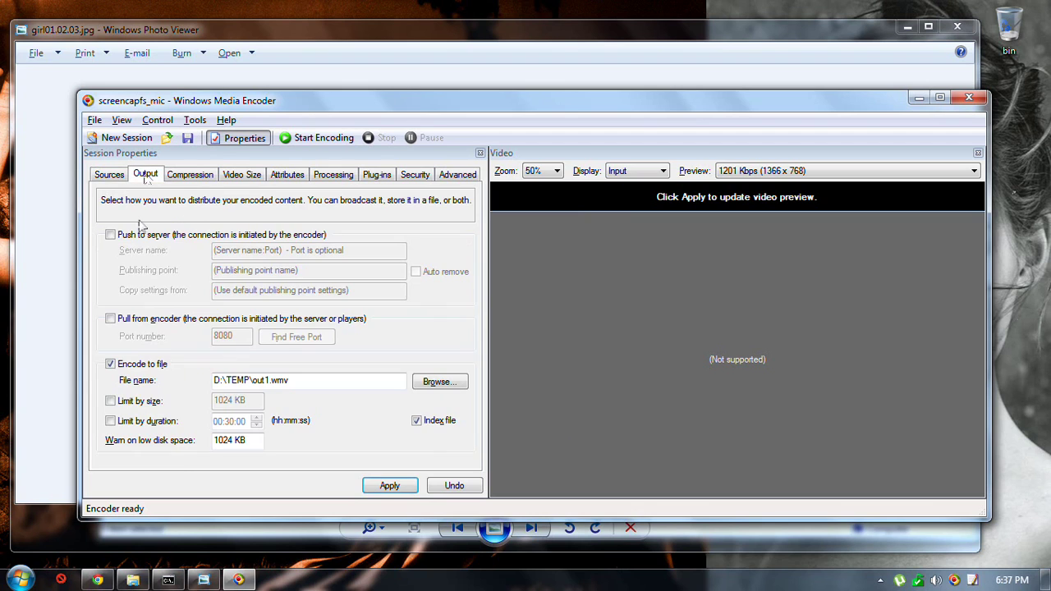
- View the girl01.02.03.jpg photo in full screen, exit it, and switch to the encoder and back to the photo
{"action": "left_click", "coordinate": [581, 34]}
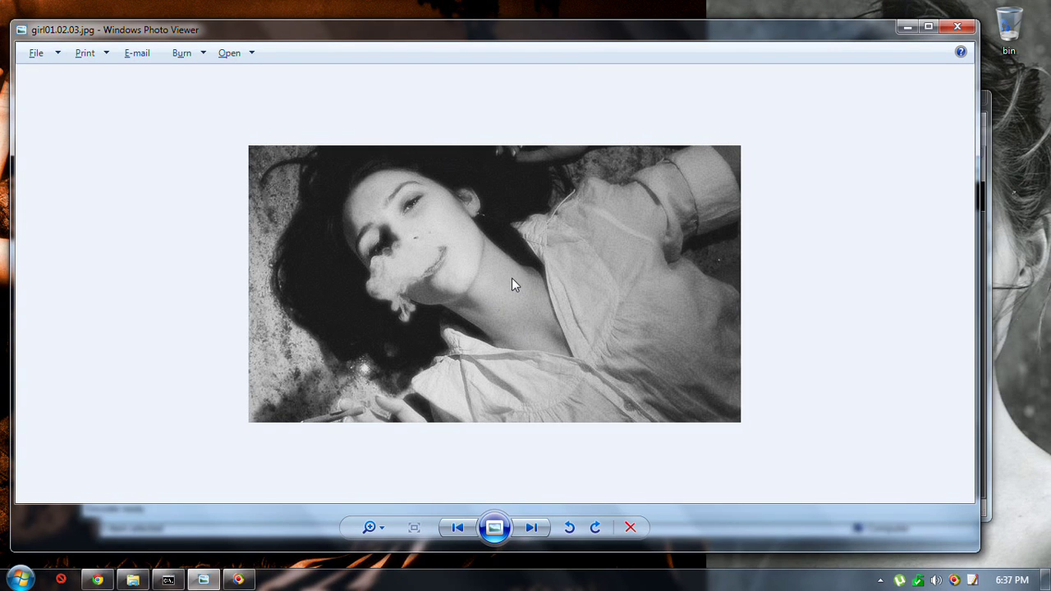
{"action": "key", "text": "F11"}
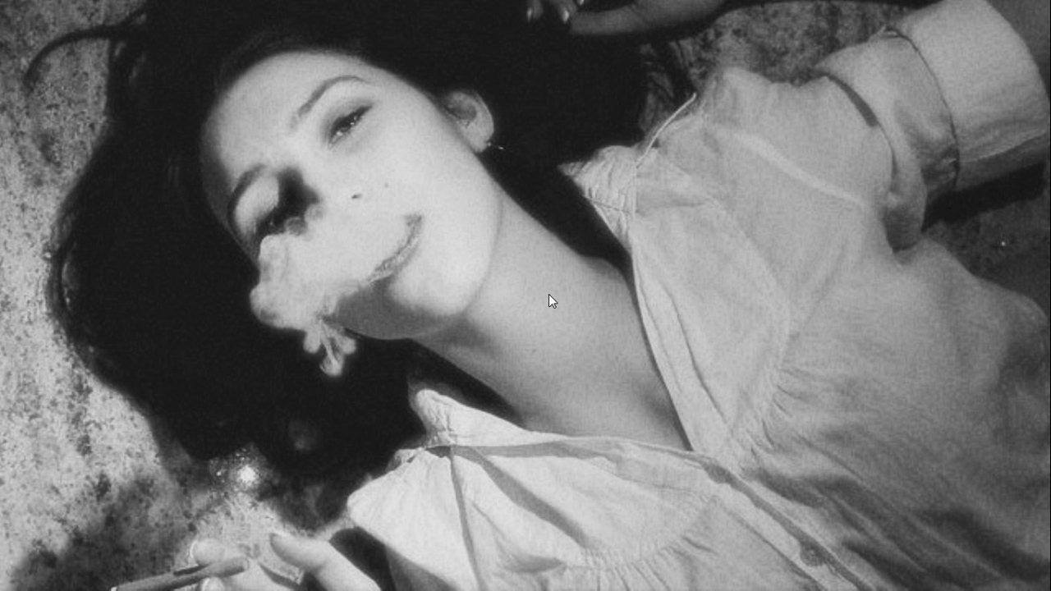
{"action": "key", "text": "Escape"}
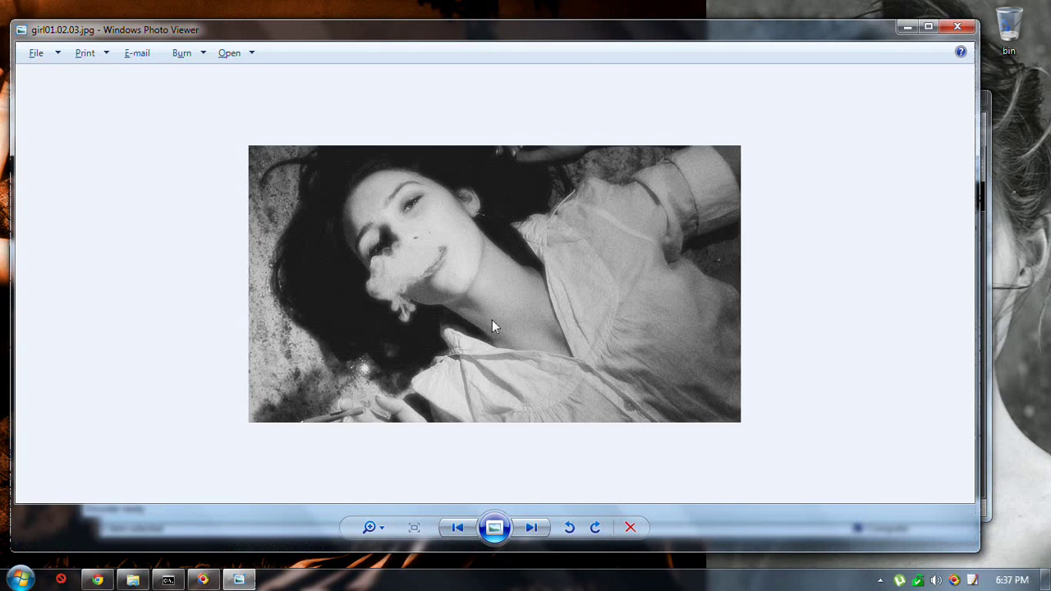
{"action": "key", "text": "alt+Tab"}
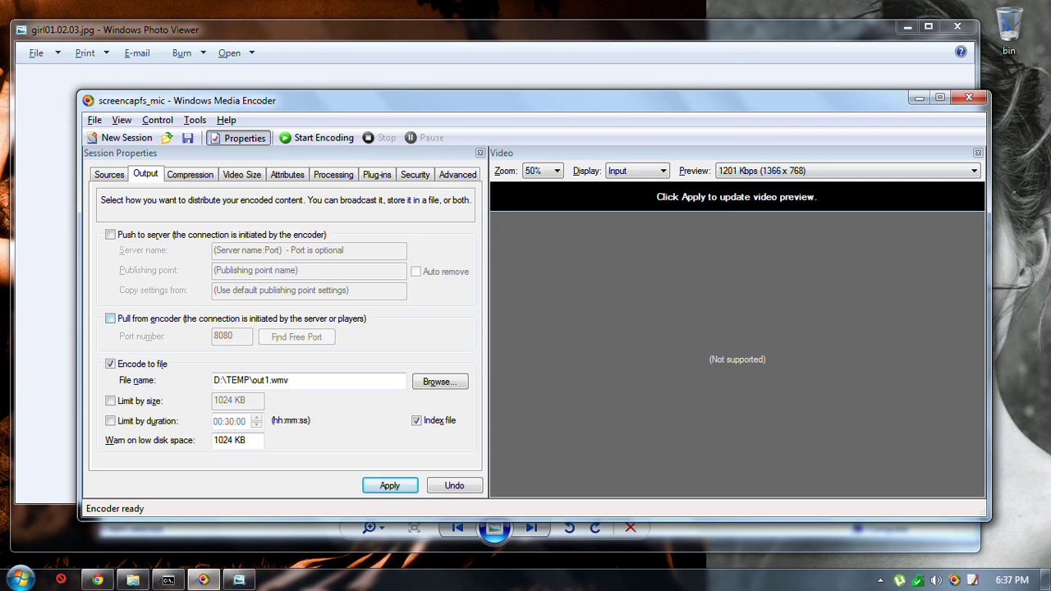
{"action": "key", "text": "alt+Tab"}
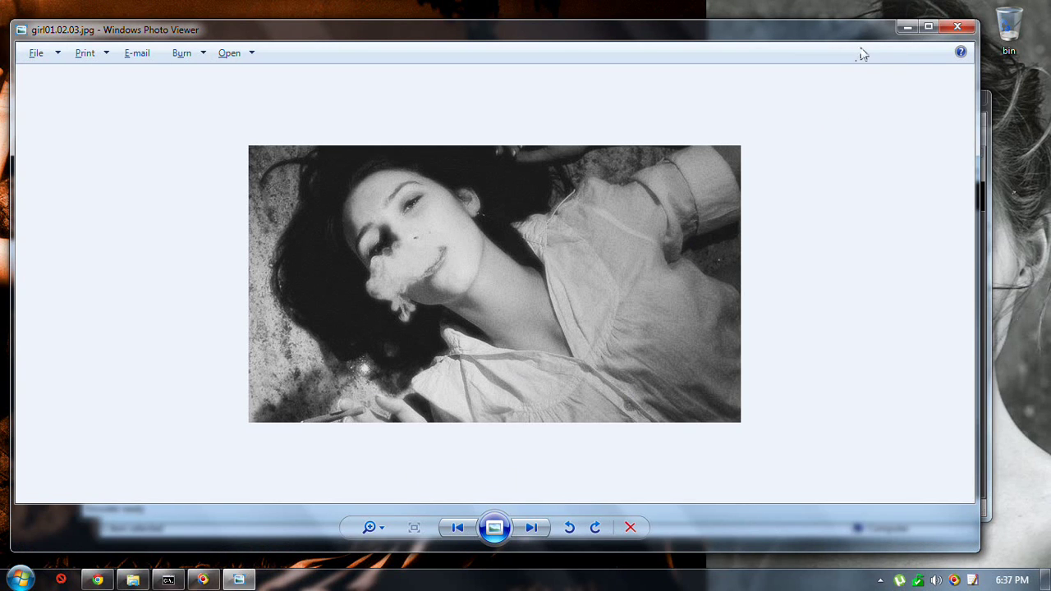
- Close the photo viewer and Windows Media Encoder without saving the encoder session
{"action": "left_click", "coordinate": [952, 27]}
{"action": "key", "text": "alt+Tab"}
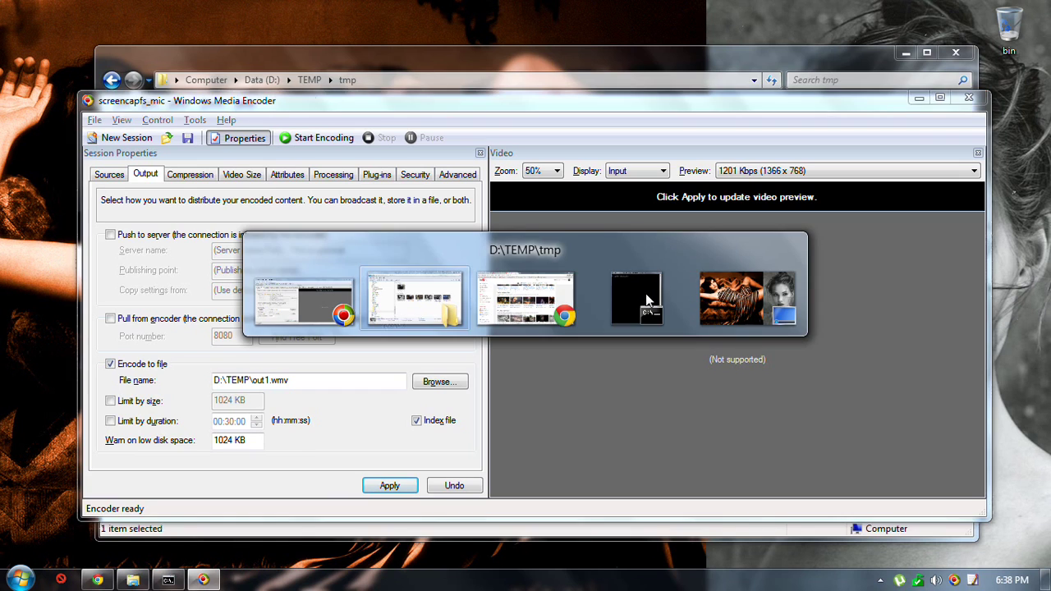
{"action": "key", "text": "alt+shift+Tab"}
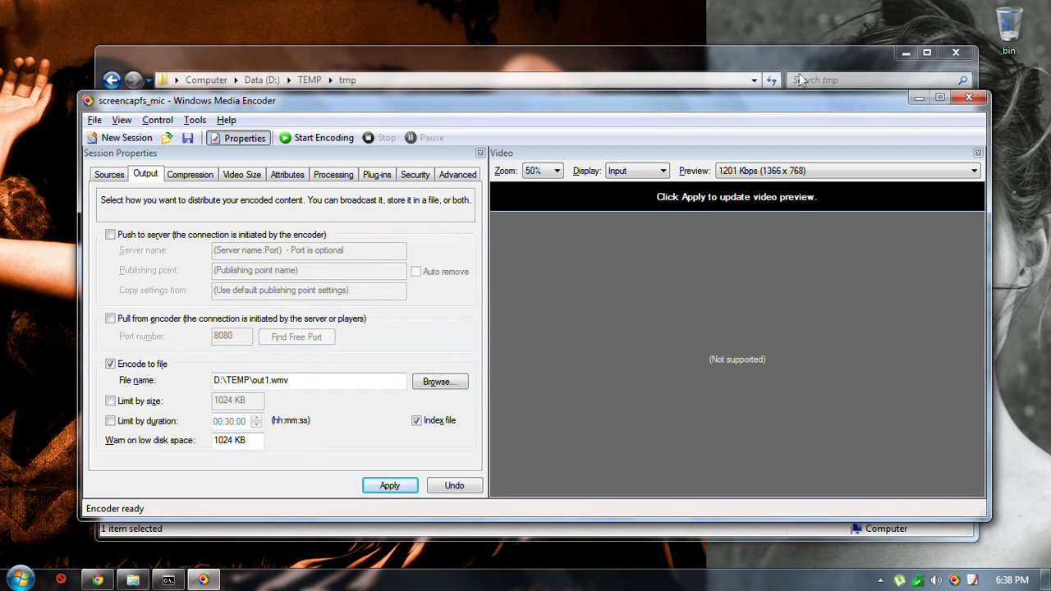
{"action": "left_click", "coordinate": [969, 98]}
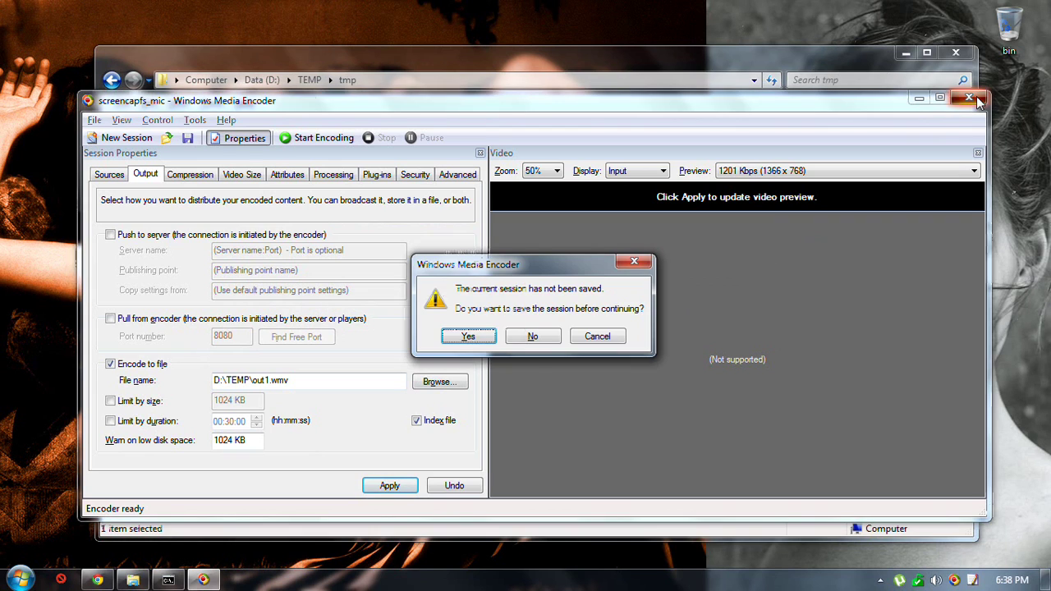
{"action": "left_click", "coordinate": [534, 336]}
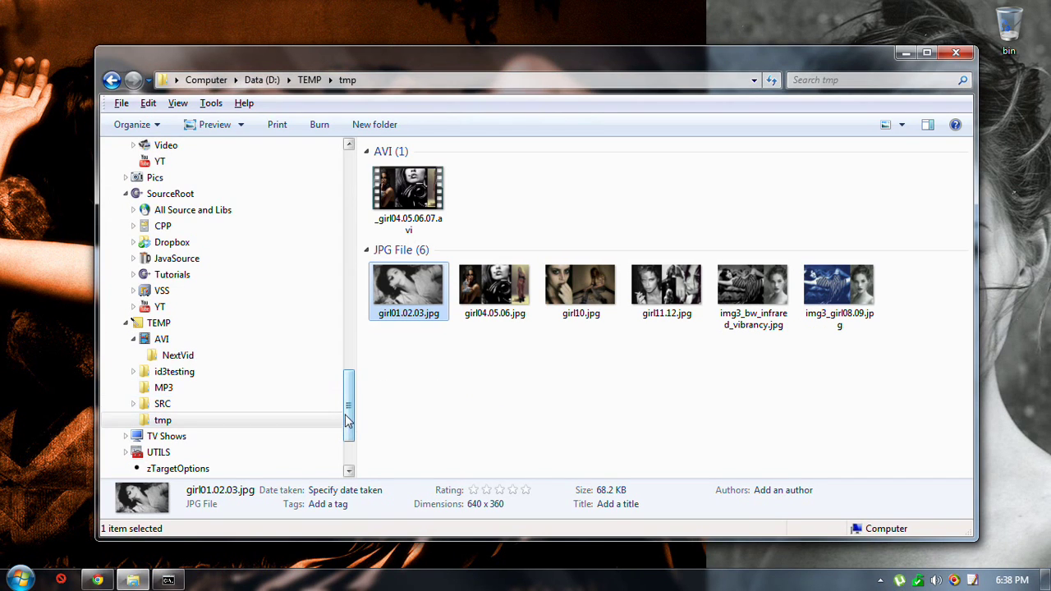
- Check the out_xvid.avi file in the AVI folder and locate the recorded WMV files in the TEMP folder
{"action": "left_click", "coordinate": [162, 339]}
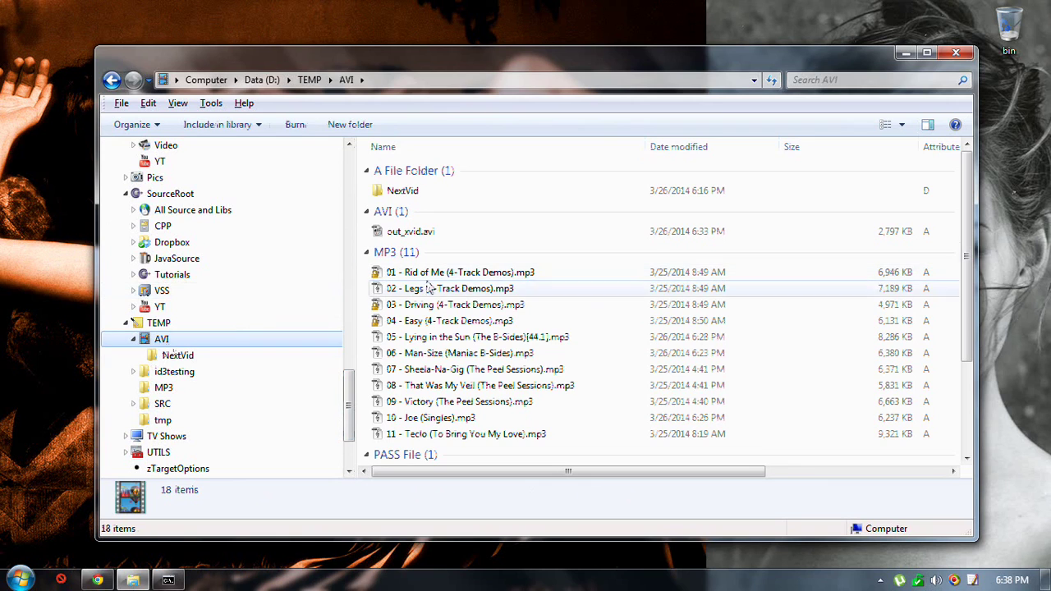
{"action": "left_click", "coordinate": [556, 237]}
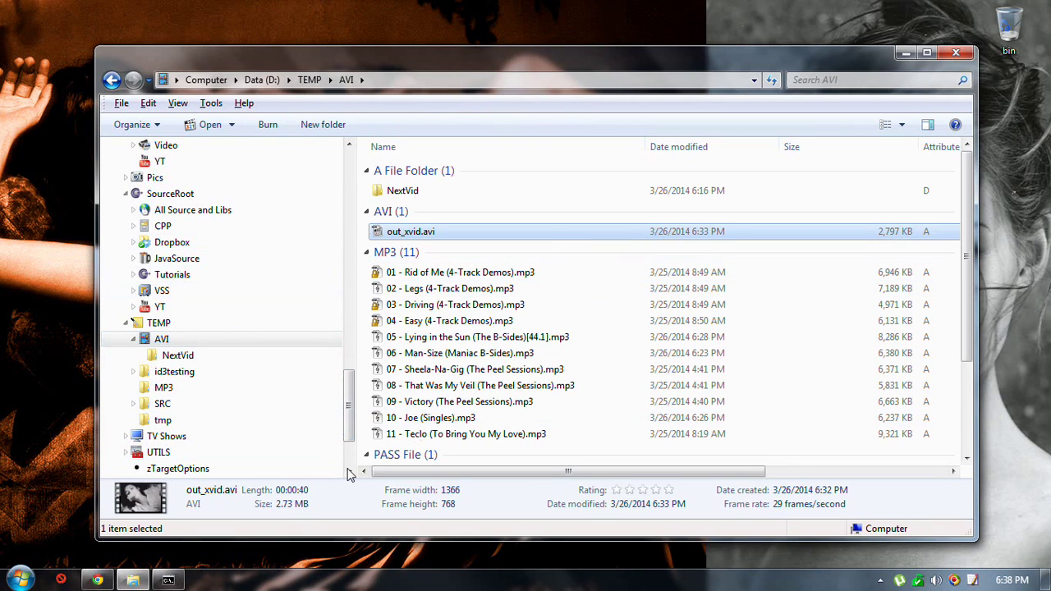
{"action": "left_click", "coordinate": [160, 326]}
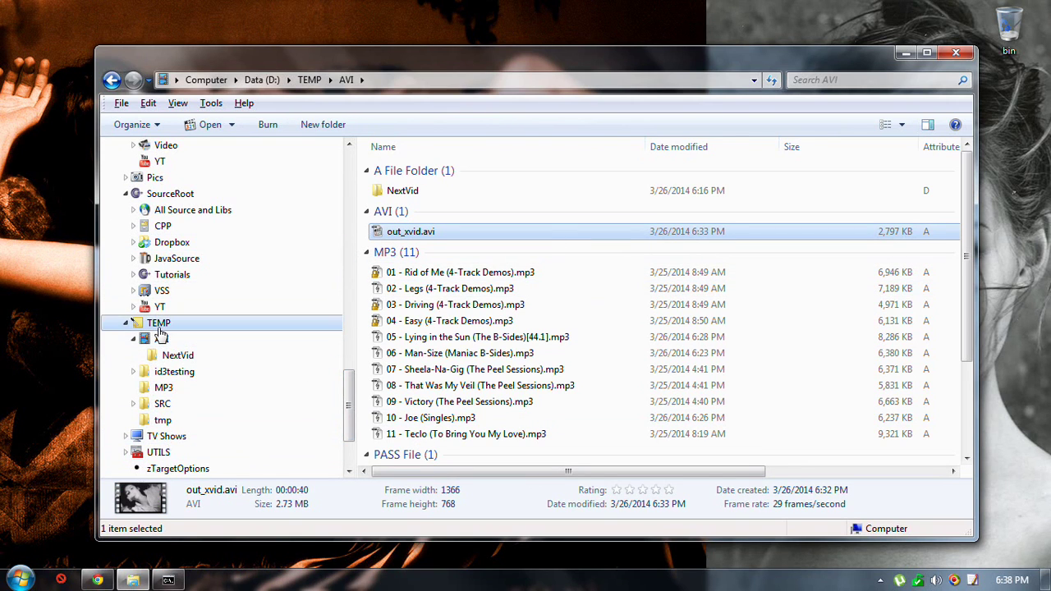
{"action": "left_click", "coordinate": [438, 404]}
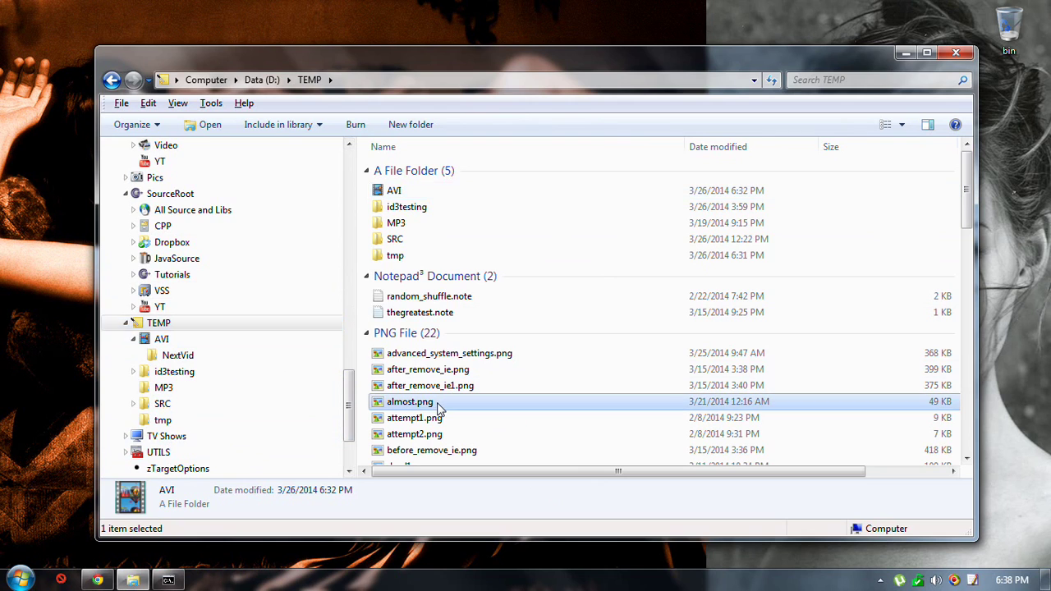
{"action": "scroll", "coordinate": [460, 405], "scroll_direction": "down", "scroll_amount": 9}
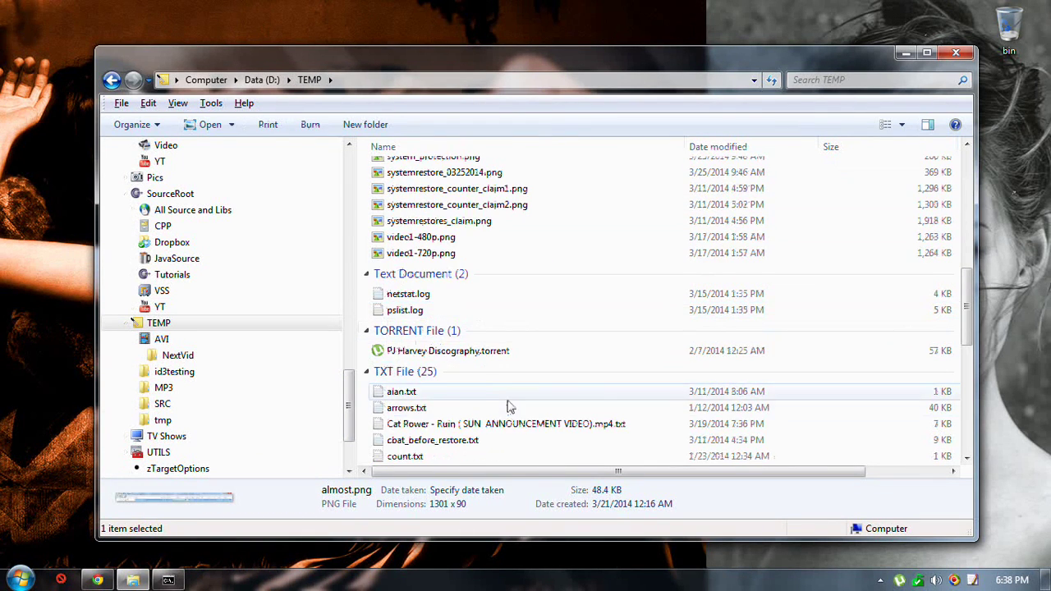
{"action": "scroll", "coordinate": [508, 406], "scroll_direction": "down", "scroll_amount": 5}
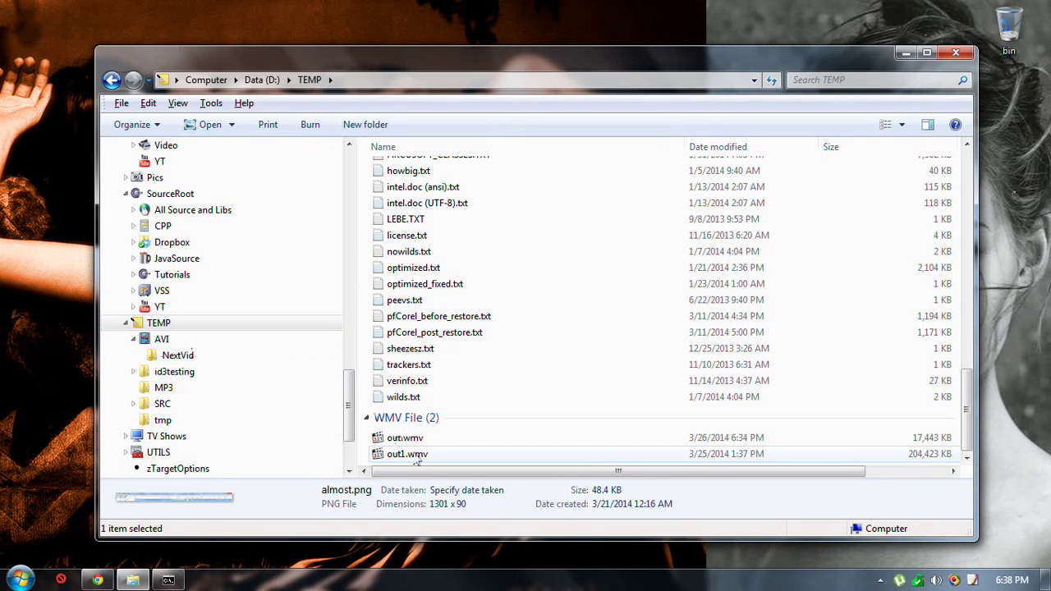
{"action": "left_click", "coordinate": [20, 579]}
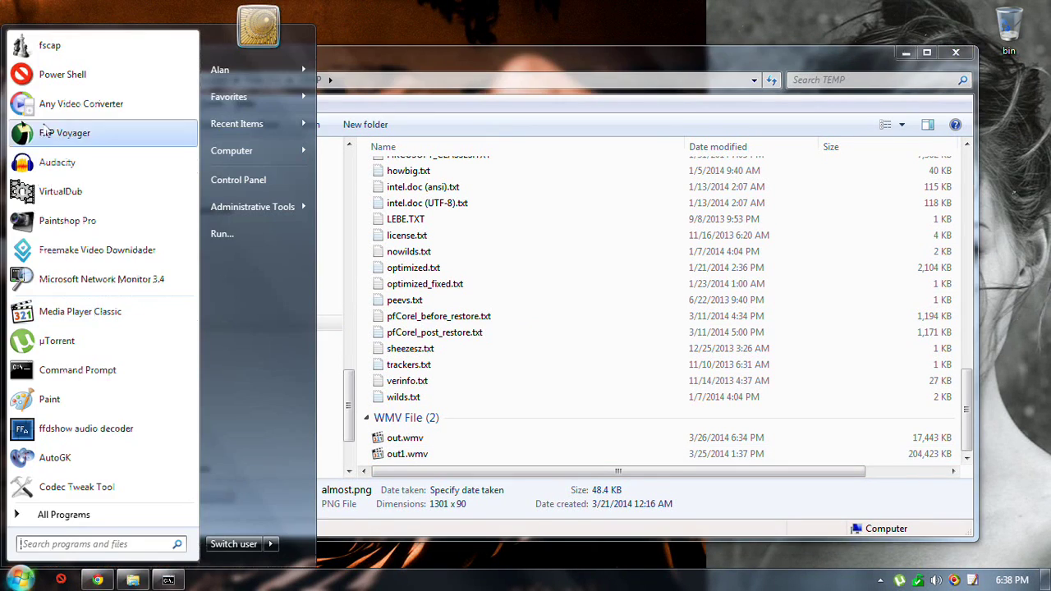
{"action": "left_click", "coordinate": [406, 300]}
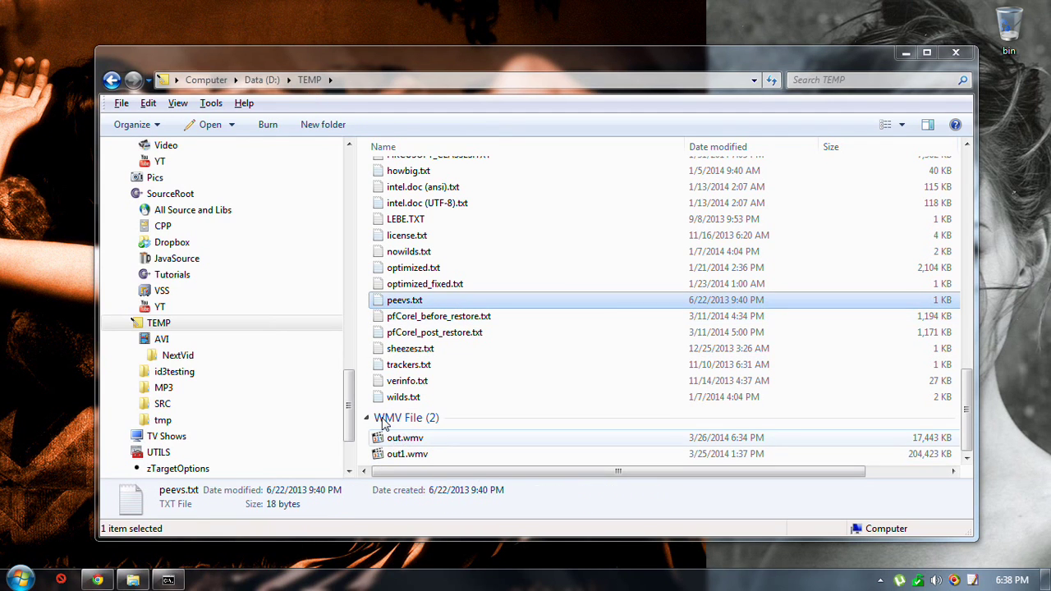
- Return to the D:\TEMP\AVI folder, inspect the Man-Size MP3 track's details, and select out_xvid.avi
{"action": "left_click", "coordinate": [163, 340]}
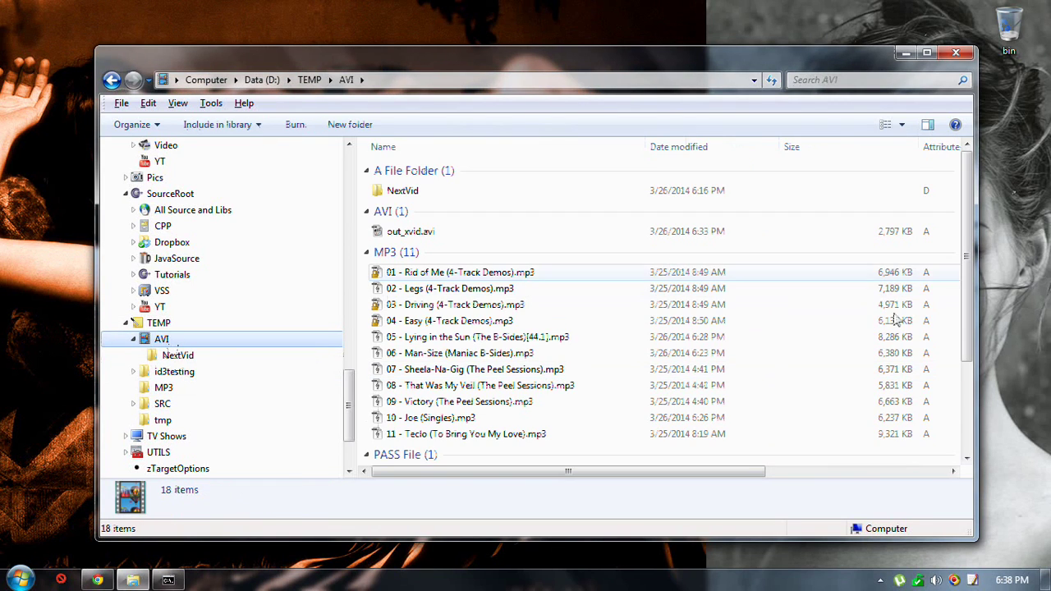
{"action": "left_click", "coordinate": [480, 353]}
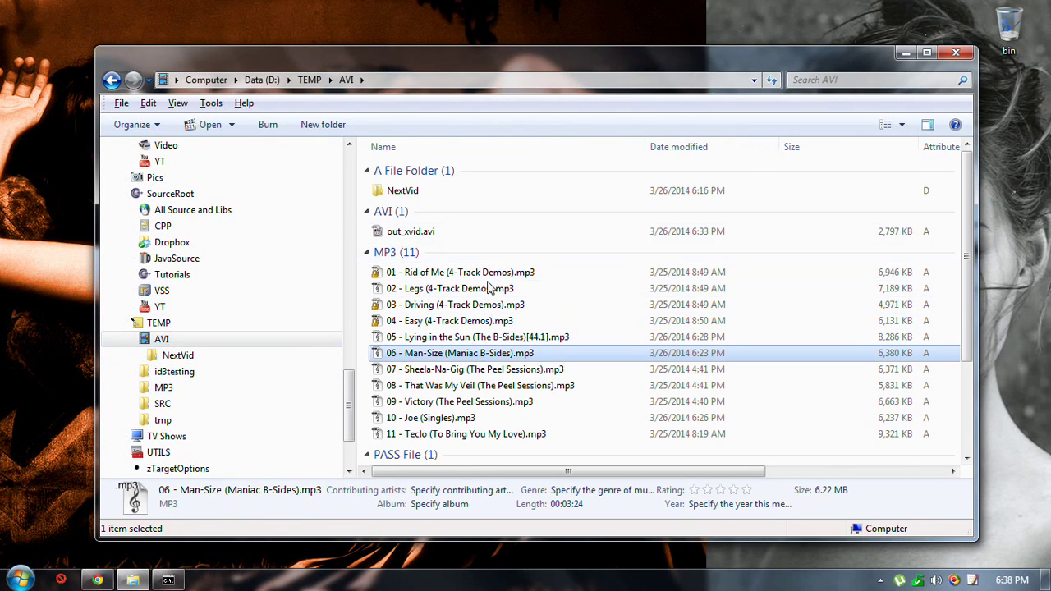
{"action": "left_click", "coordinate": [465, 235]}
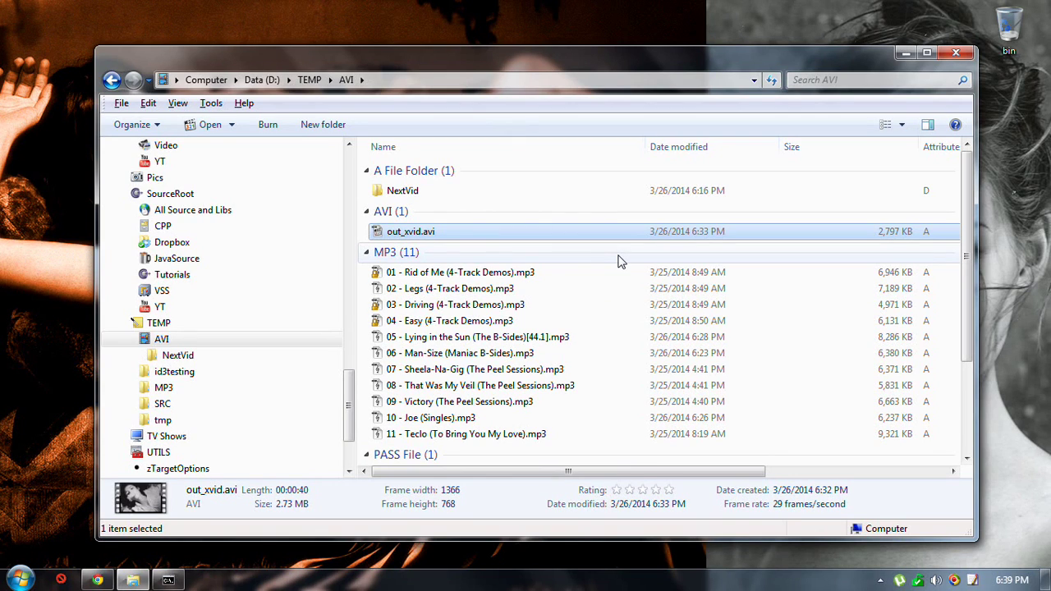
- Switch to VirtualDub, load the processing settings from direct.vid.aud.192kbps.44KHz.vcf, and open out_xvid.avi
{"action": "key", "text": "Return"}
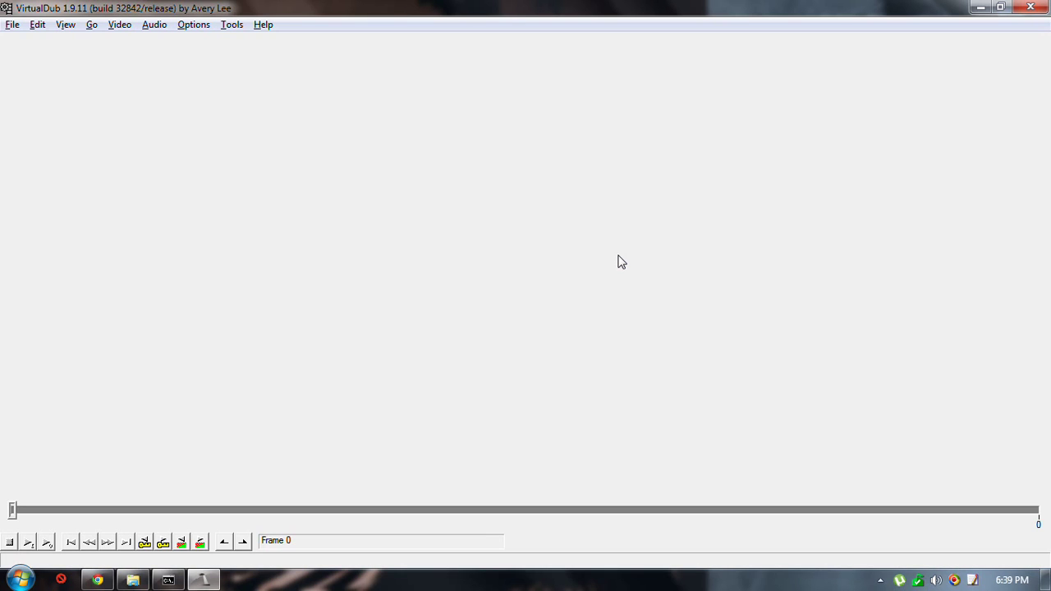
{"action": "key", "text": "Up"}
{"action": "key", "text": "Up"}
{"action": "key", "text": "Up"}
{"action": "key", "text": "Up"}
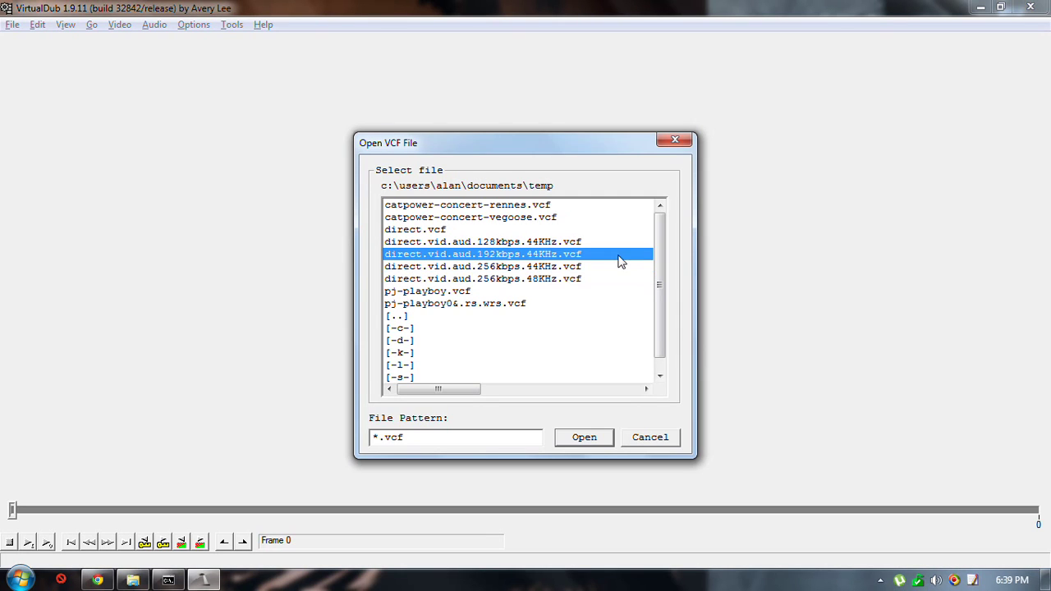
{"action": "key", "text": "Return"}
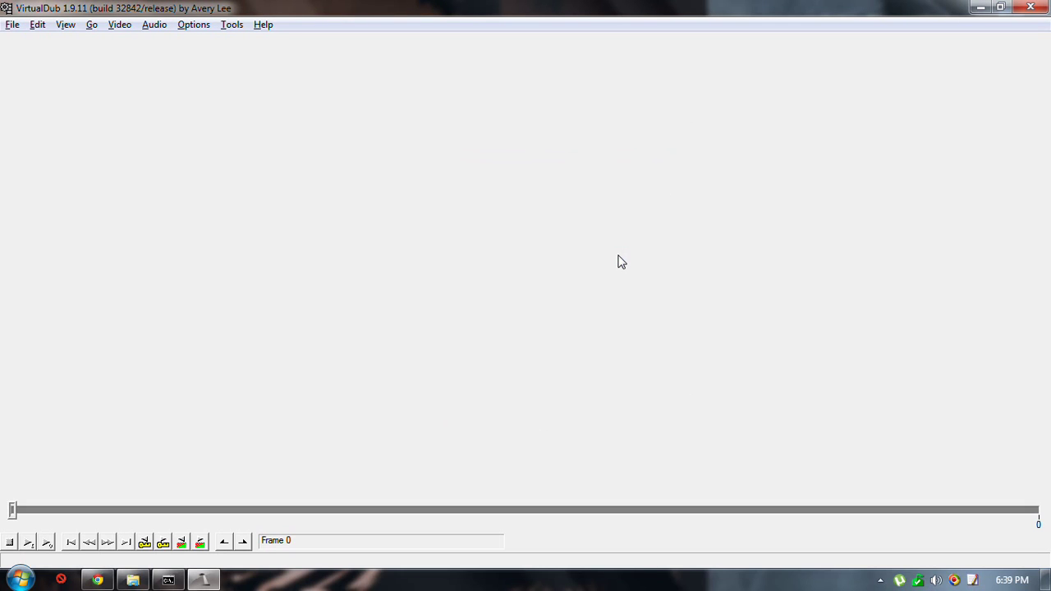
{"action": "key", "text": "Return"}
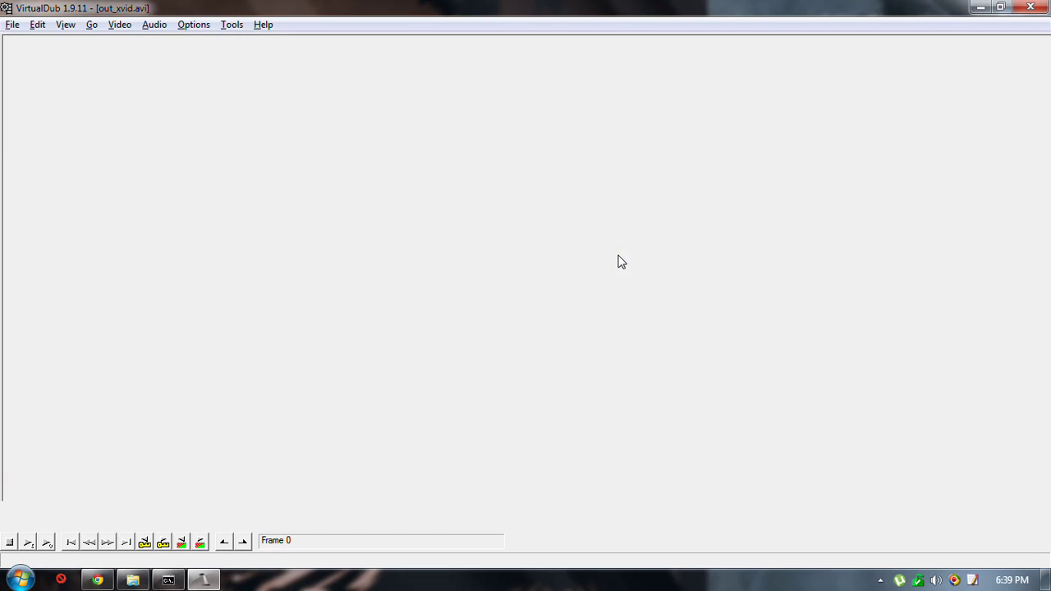
{"action": "key", "text": "Return"}
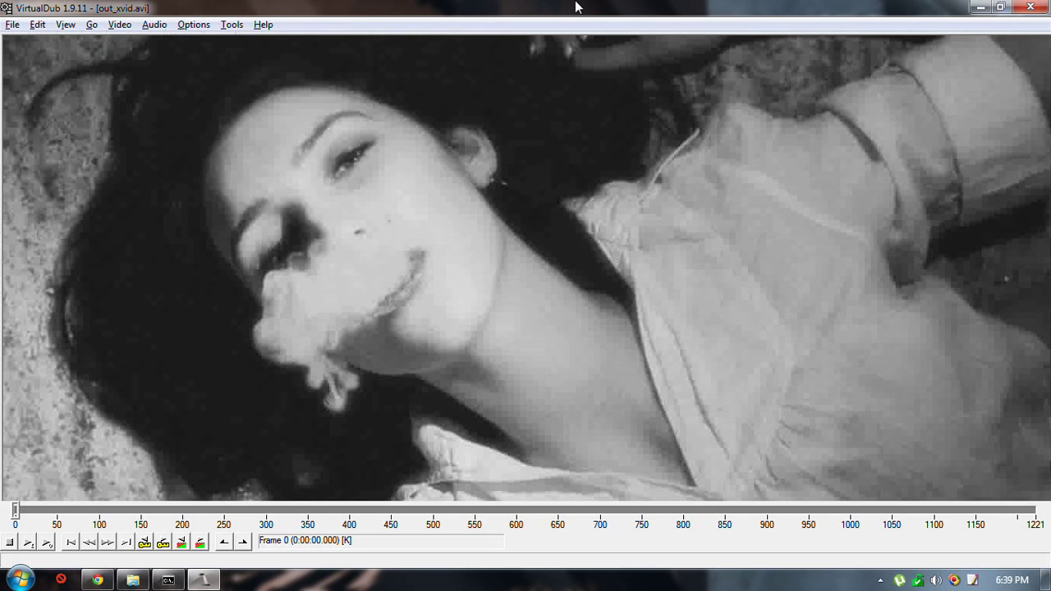
- Jump forward and back between the keyframes of out_xvid.avi to examine how the still image looks
{"action": "key", "text": "shift+Right"}
{"action": "key", "text": "shift+Left"}
{"action": "key", "text": "shift+Right"}
{"action": "key", "text": "shift+Right"}
{"action": "key", "text": "shift+Right"}
{"action": "key", "text": "shift+Right"}
{"action": "key", "text": "shift+Left"}
{"action": "key", "text": "shift+Right"}
{"action": "key", "text": "shift+Left"}
{"action": "key", "text": "shift+Left"}
- Set the input video pane's zoom to 75% and go back through the keyframes to the clip's start
{"action": "right_click", "coordinate": [431, 210]}
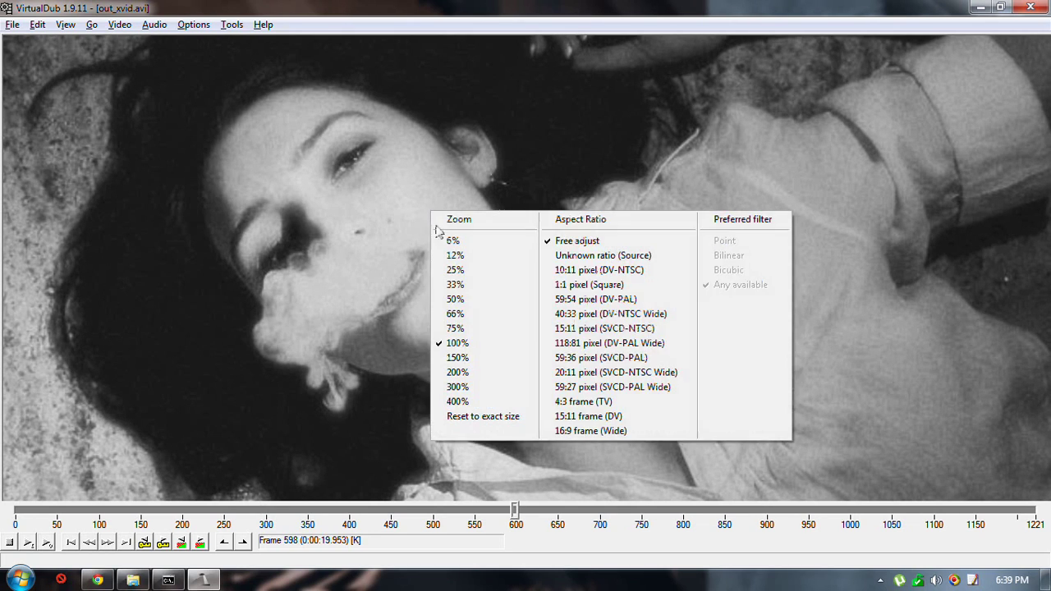
{"action": "left_click", "coordinate": [467, 327]}
{"action": "key", "text": "shift+Left"}
{"action": "key", "text": "shift+Left"}
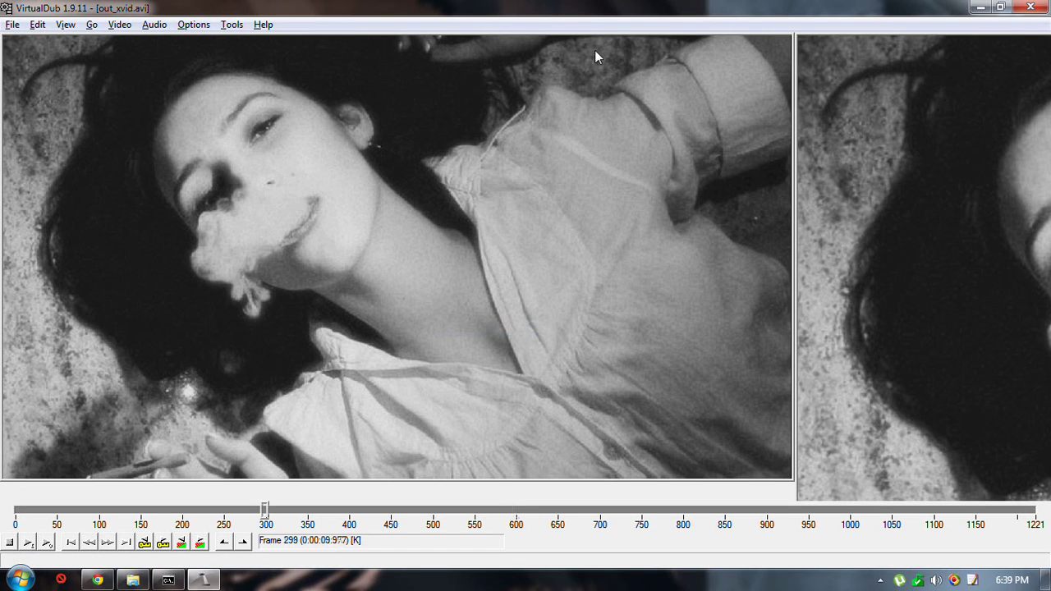
- Advance the clip frame by frame to frame 20 and compare the image quality between frames
{"action": "key", "text": "Right"}
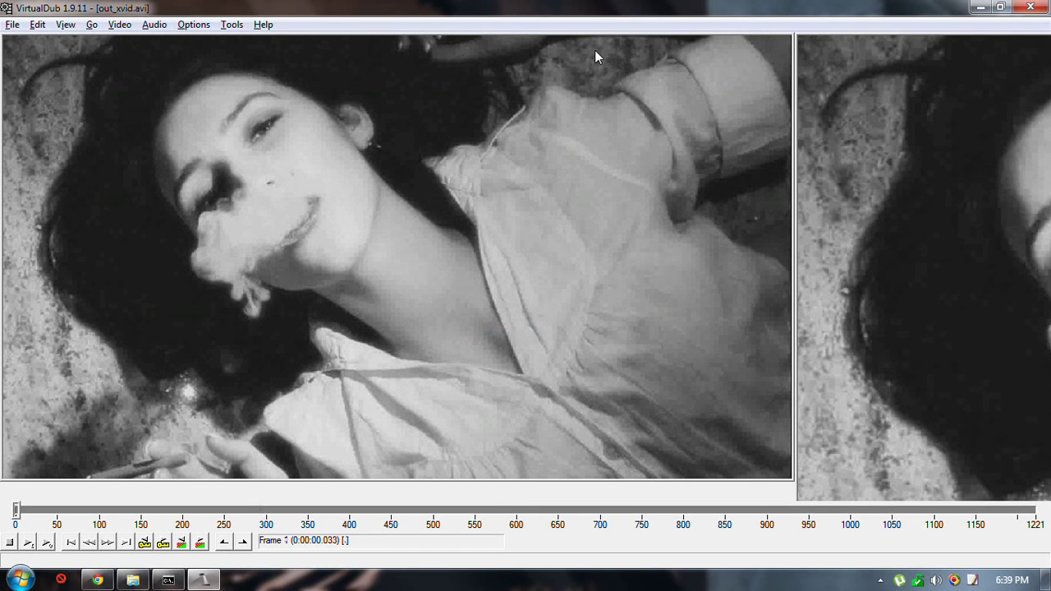
{"action": "key", "text": "Right"}
{"action": "key", "text": "Right"}
{"action": "key", "text": "Right"}
{"action": "key", "text": "Right"}
{"action": "key", "text": "Right"}
{"action": "key", "text": "Right"}
{"action": "key", "text": "Right"}
{"action": "key", "text": "Right"}
{"action": "key", "text": "Right"}
{"action": "key", "text": "Right"}
{"action": "key", "text": "Right"}
{"action": "key", "text": "Right"}
{"action": "key", "text": "Right"}
{"action": "key", "text": "Right"}
{"action": "key", "text": "Right"}
{"action": "key", "text": "Right"}
{"action": "key", "text": "Right"}
{"action": "key", "text": "Right"}
{"action": "key", "text": "Right"}
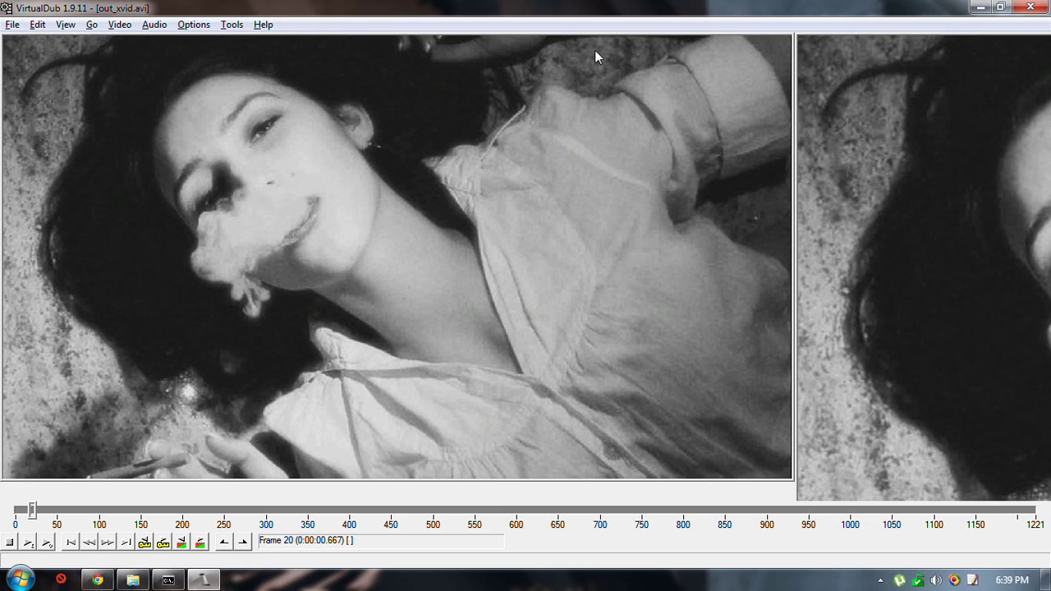
- Start and stop playback of the clip from frame 20, and return to the first frame
{"action": "key", "text": "space"}
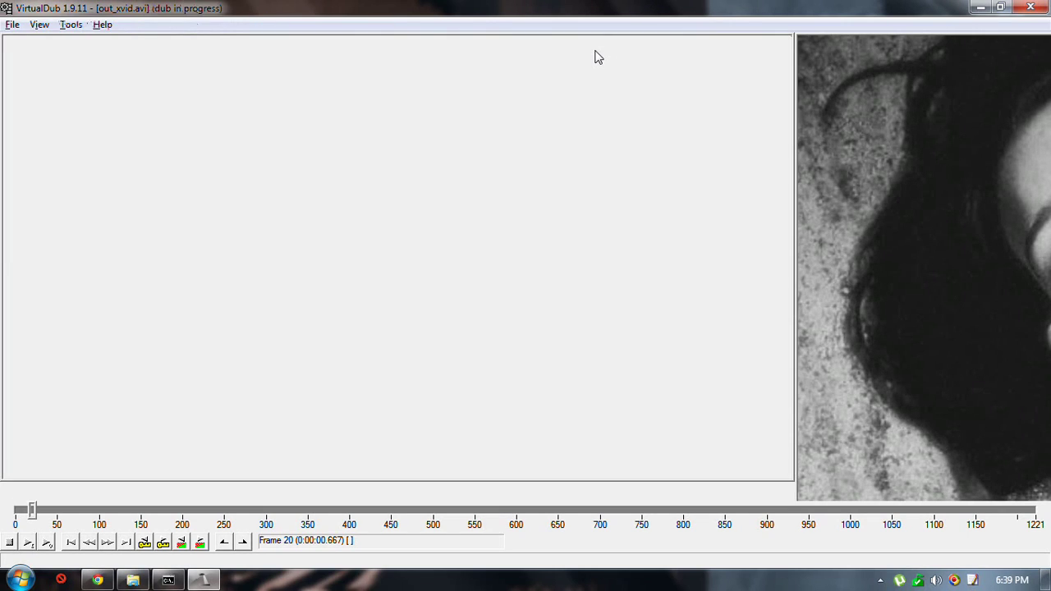
{"action": "key", "text": "space"}
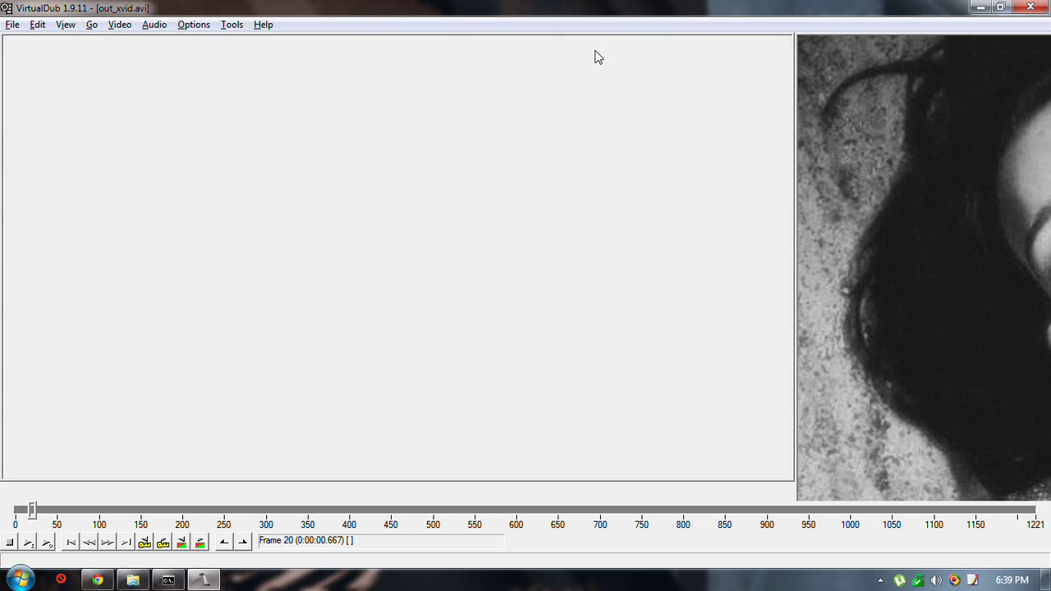
{"action": "key", "text": "shift+Right"}
{"action": "key", "text": "shift+Left"}
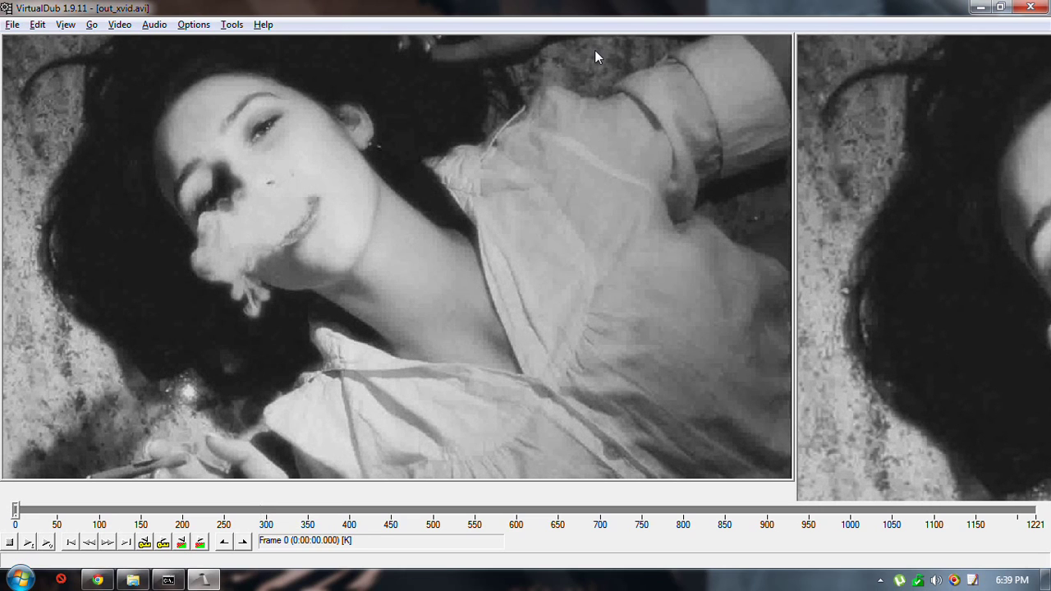
- Turn off audio processing for the video by choosing No audio
{"action": "key", "text": "alt+a"}
{"action": "key", "text": "Up"}
{"action": "key", "text": "Up"}
{"action": "key", "text": "Up"}
{"action": "key", "text": "Up"}
{"action": "key", "text": "Up"}
{"action": "key", "text": "Up"}
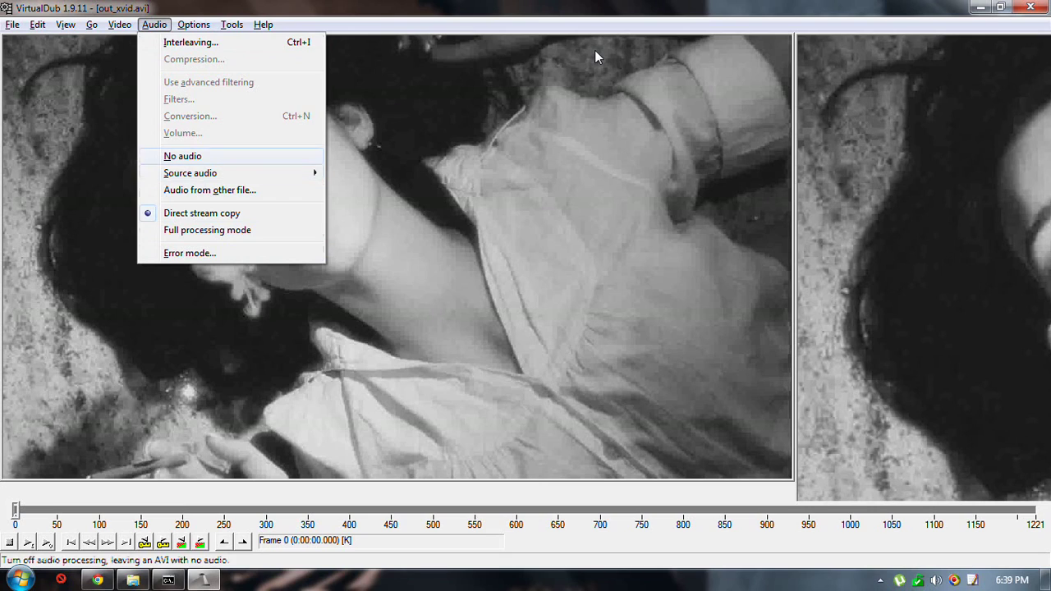
{"action": "key", "text": "Return"}
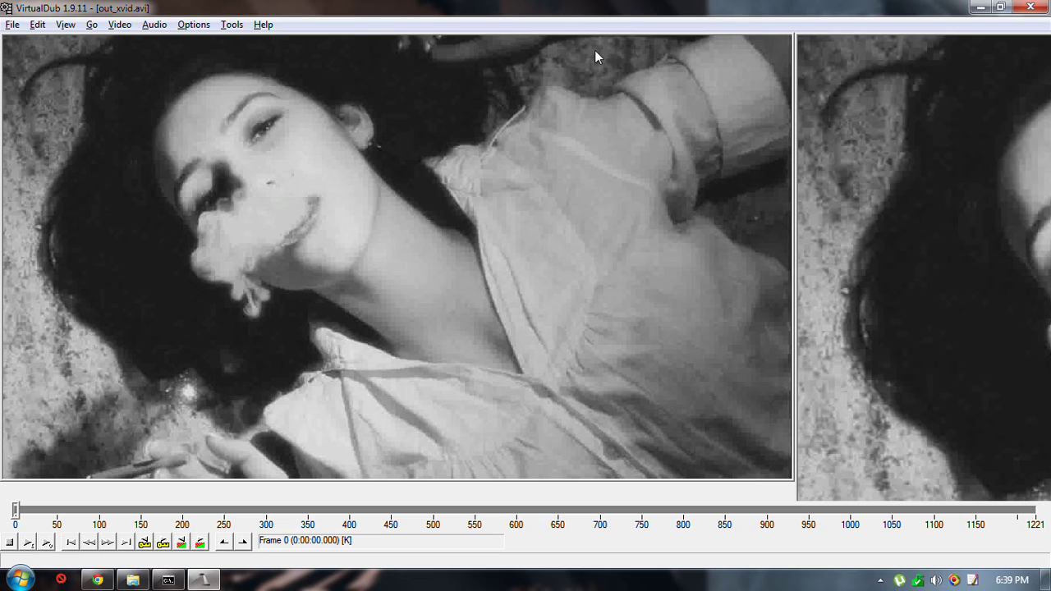
- Save the silent video as no_aud.avi in D:\TEMP\AVI and close VirtualDub
{"action": "key", "text": "F7"}
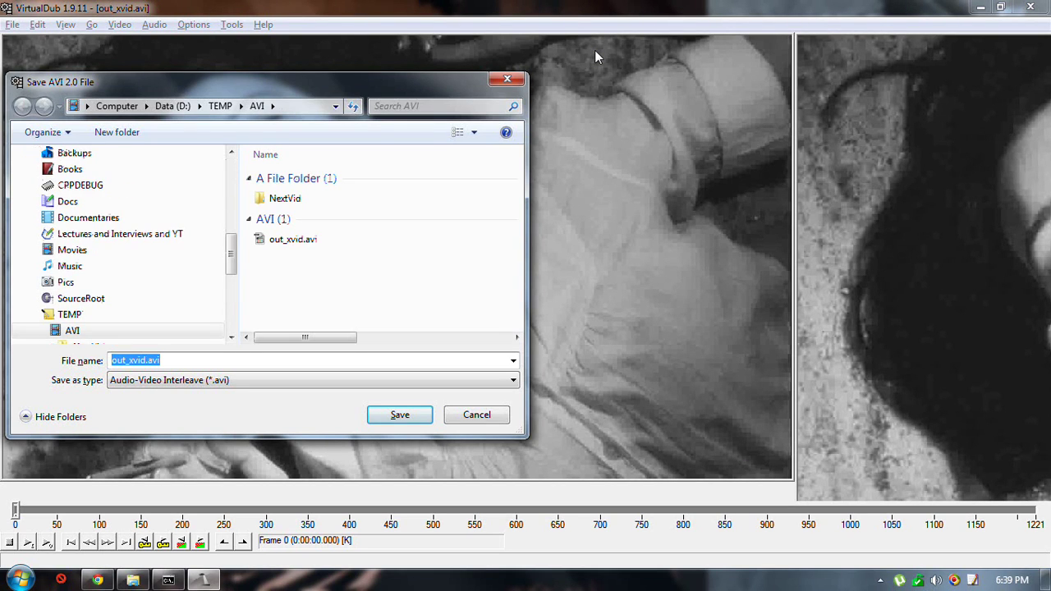
{"action": "key", "text": "End"}
{"action": "key", "text": "Left"}
{"action": "key", "text": "Left"}
{"action": "key", "text": "Left"}
{"action": "key", "text": "Left"}
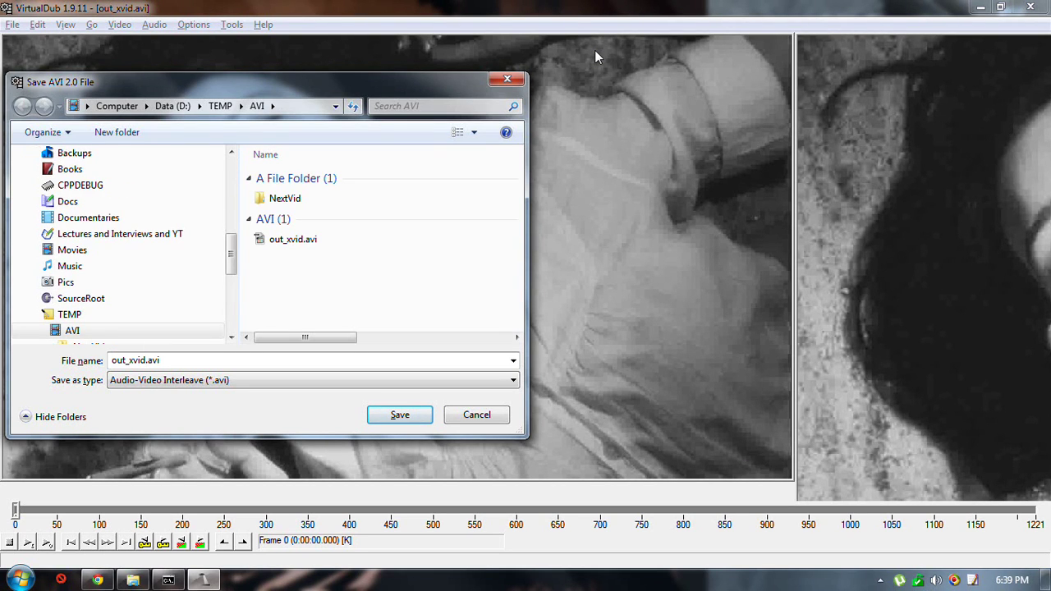
{"action": "key", "text": "ctrl+shift+Left"}
{"action": "key", "text": "ctrl+shift+Left"}
{"action": "type", "text": "no_aud"}
{"action": "key", "text": "Return"}
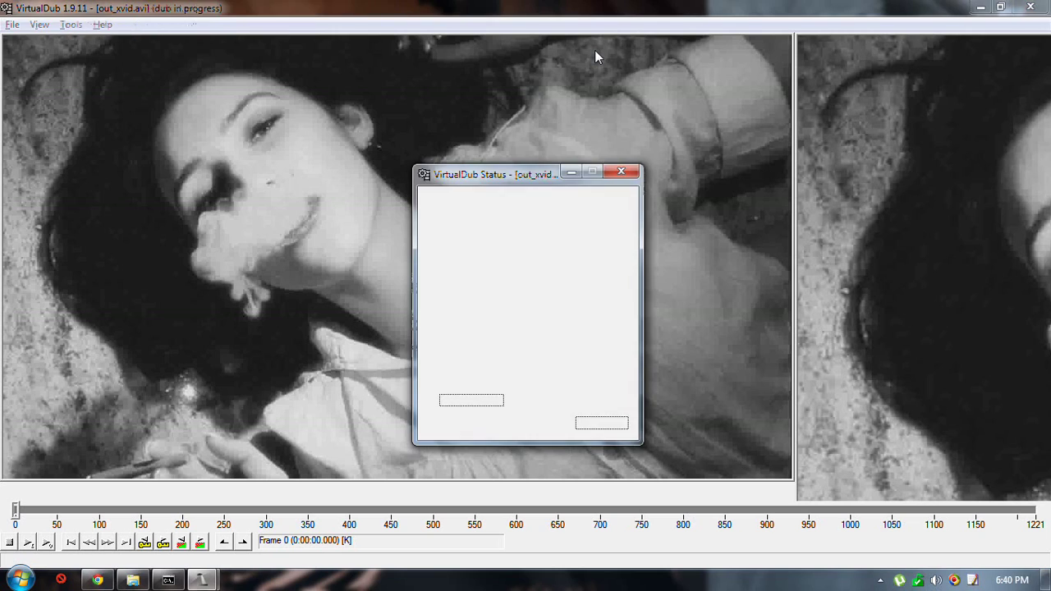
{"action": "left_click", "coordinate": [1031, 7]}
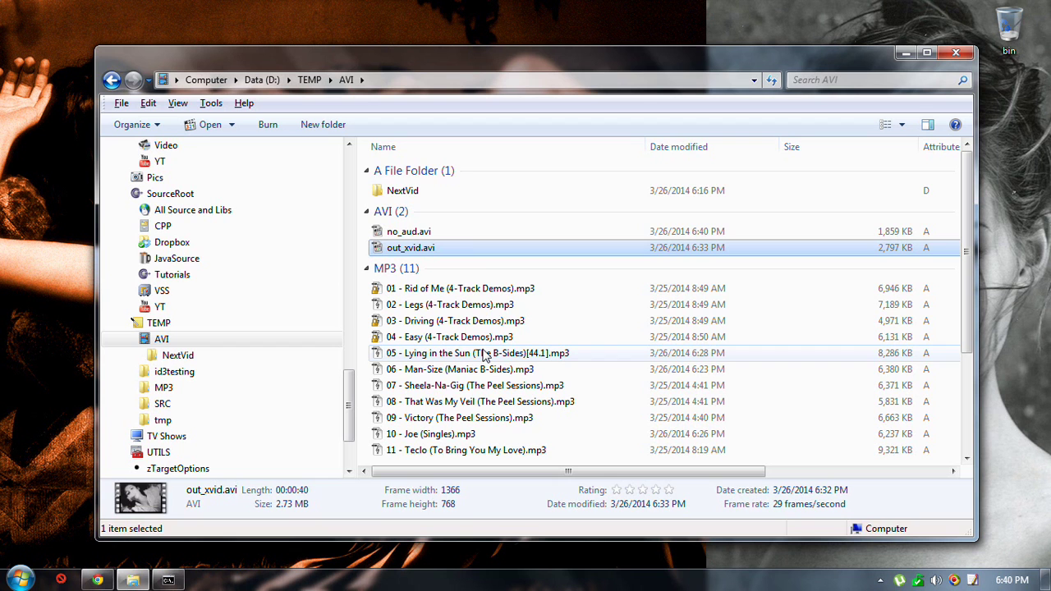
- Delete out_xvid.avi from the D:\TEMP\AVI folder
{"action": "left_click", "coordinate": [587, 253]}
{"action": "key", "text": "Escape"}
{"action": "key", "text": "Delete"}
{"action": "key", "text": "Return"}
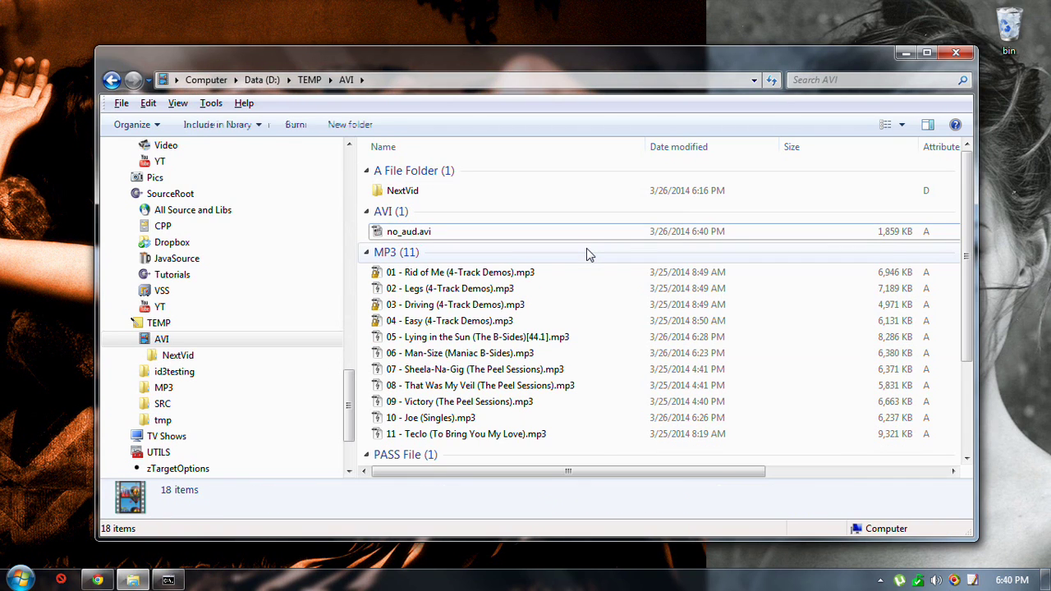
- Switch to VirtualDub and open no_aud.avi from the d:\temp\avi folder
{"action": "key", "text": "ctrl+alt+v"}
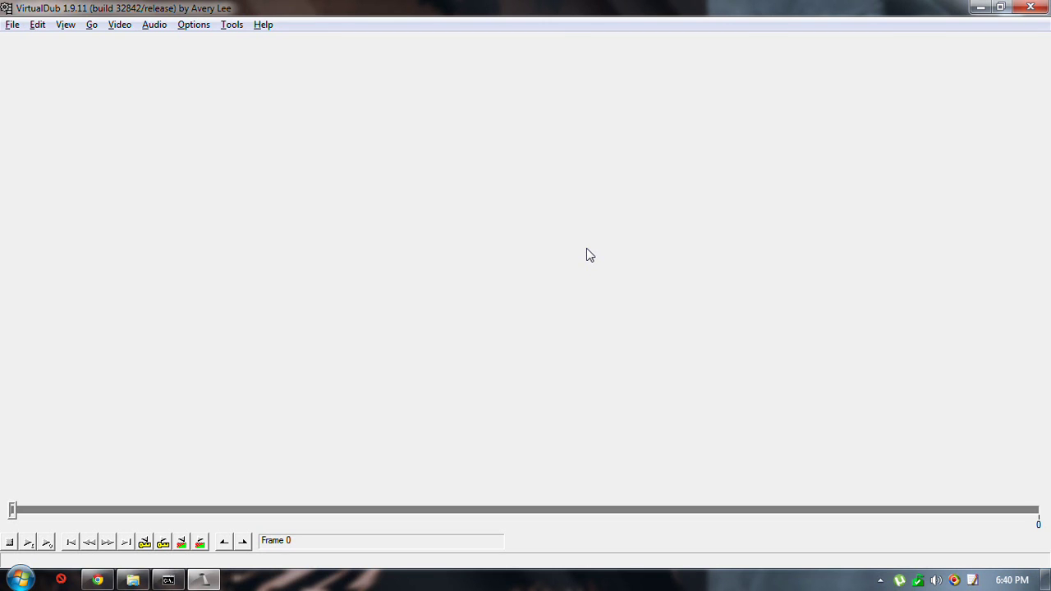
{"action": "key", "text": "ctrl+o"}
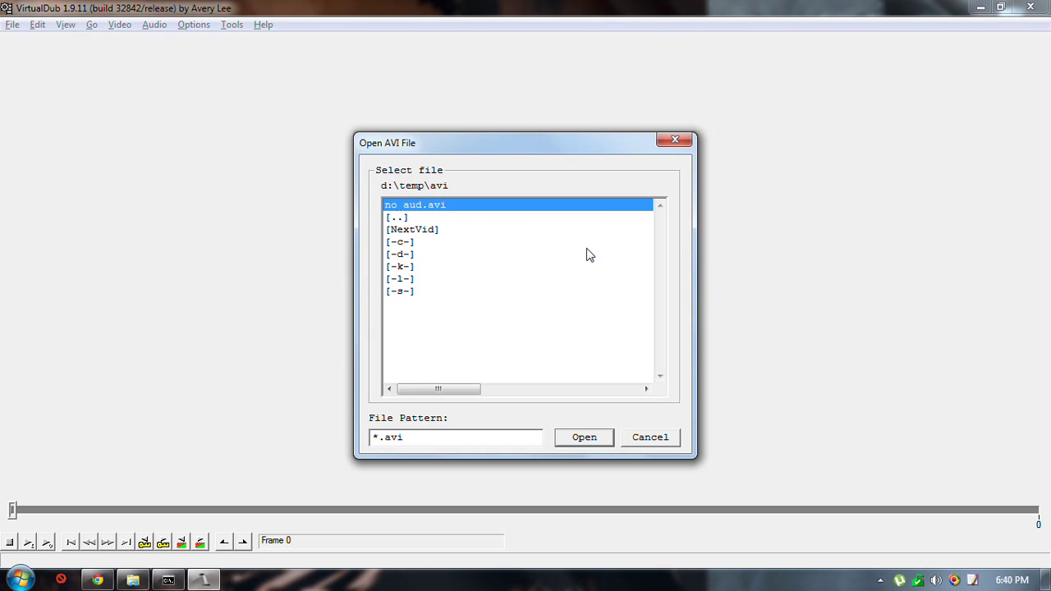
{"action": "key", "text": "Return"}
- Play the first ten seconds or so of no_aud.avi, stop playback, and return to the first frame
{"action": "key", "text": "space"}
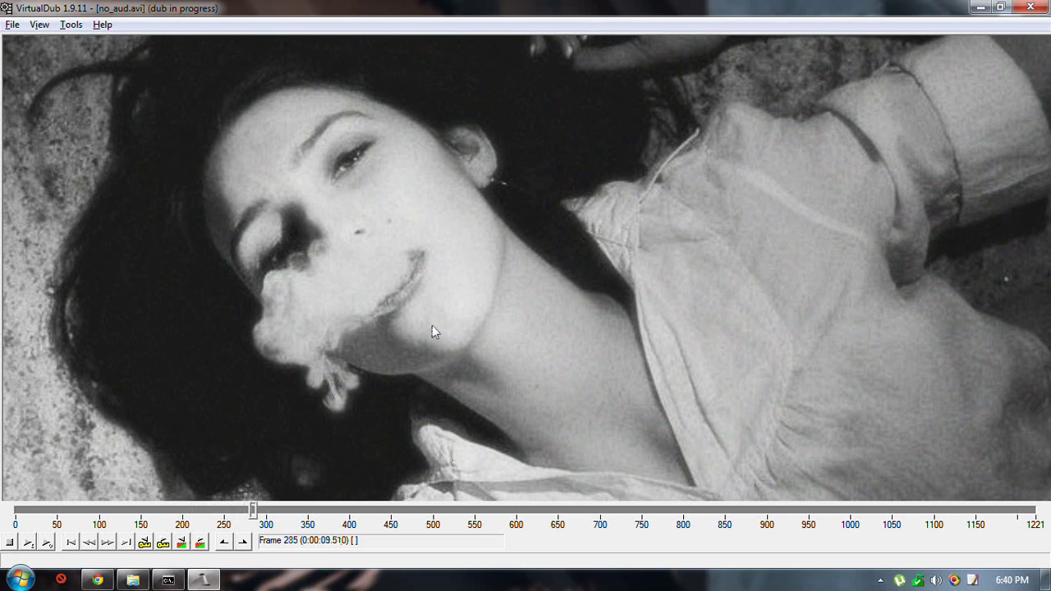
{"action": "key", "text": "Escape"}
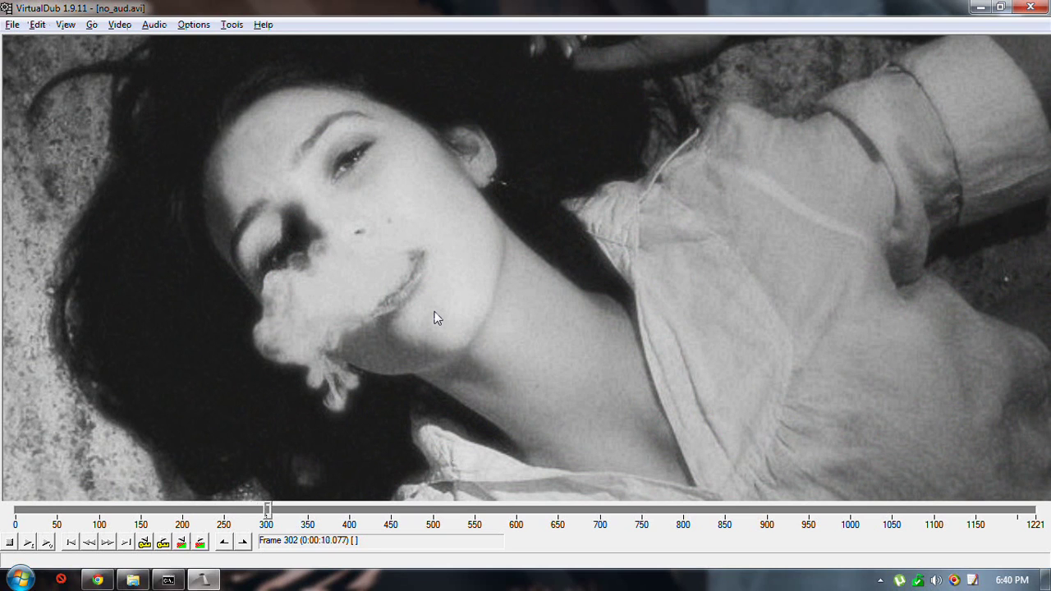
{"action": "key", "text": "Home"}
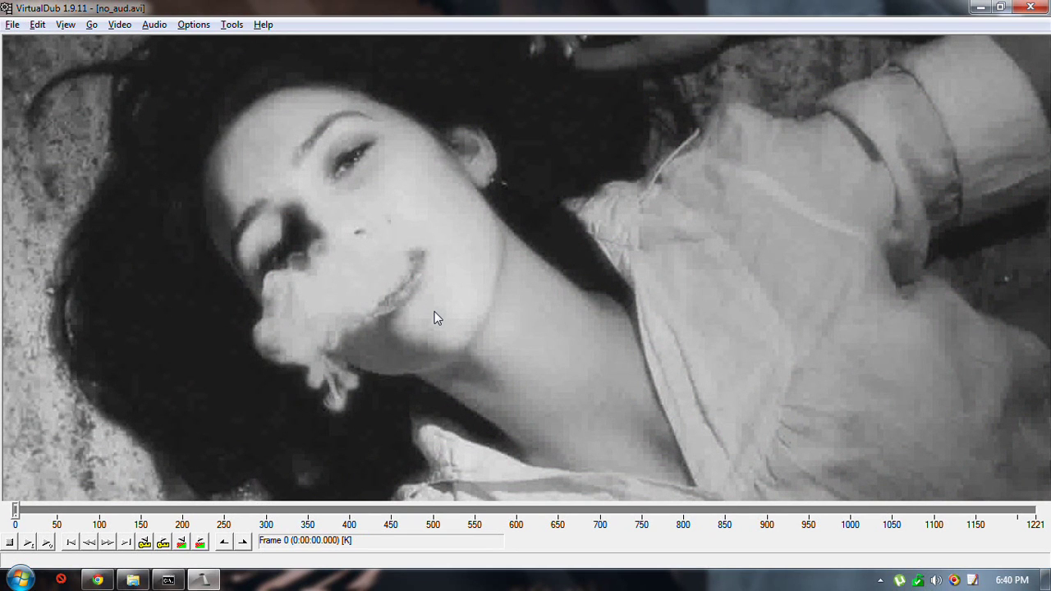
- Cut the clip's opening by deleting frames 0 to 299
{"action": "key", "text": "shift+Right"}
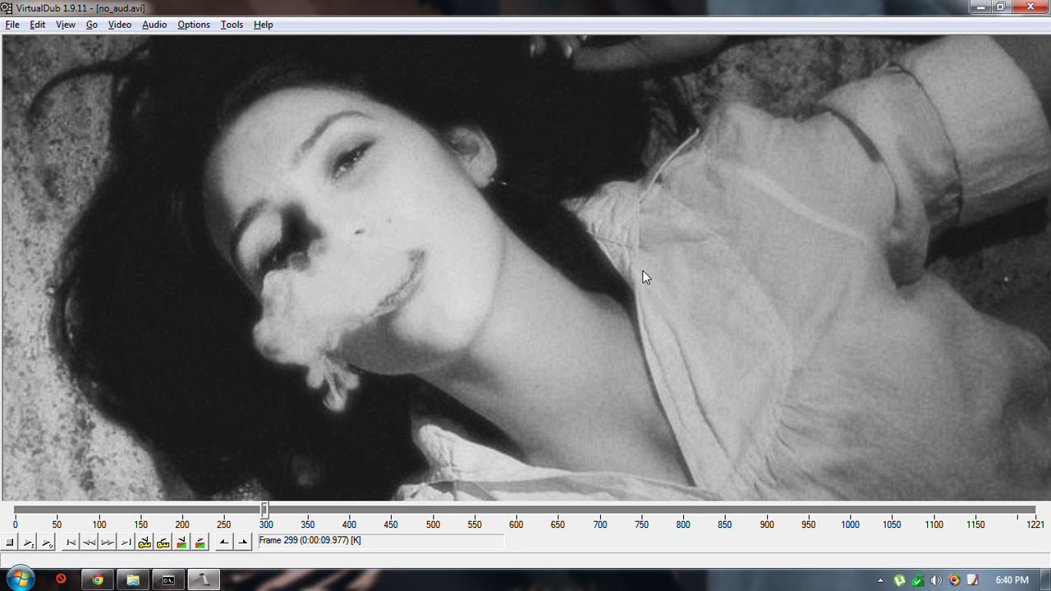
{"action": "key", "text": "Home"}
{"action": "key", "text": "ctrl+Left"}
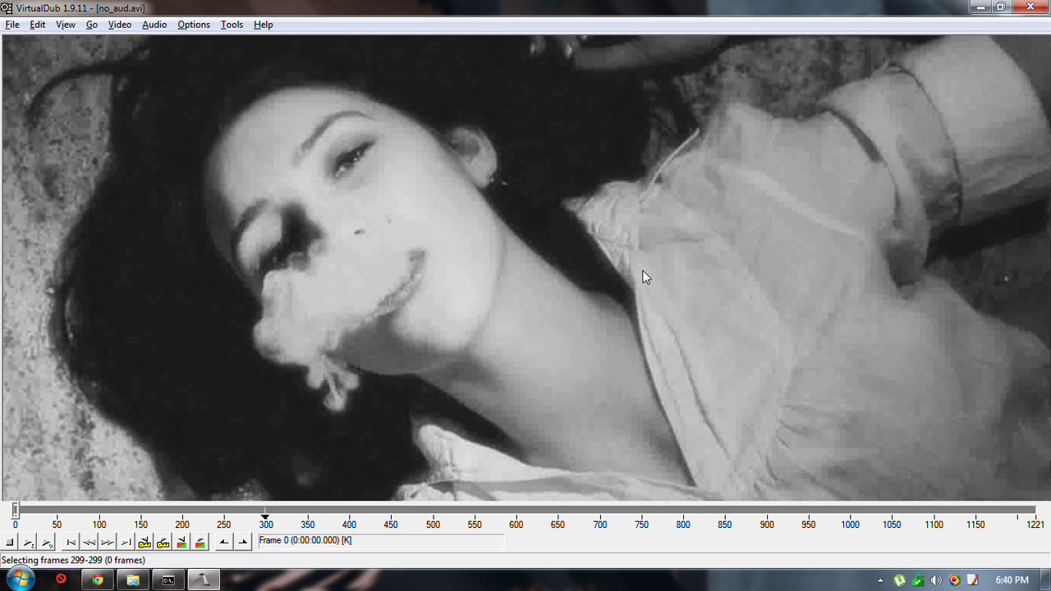
{"action": "key", "text": "Home"}
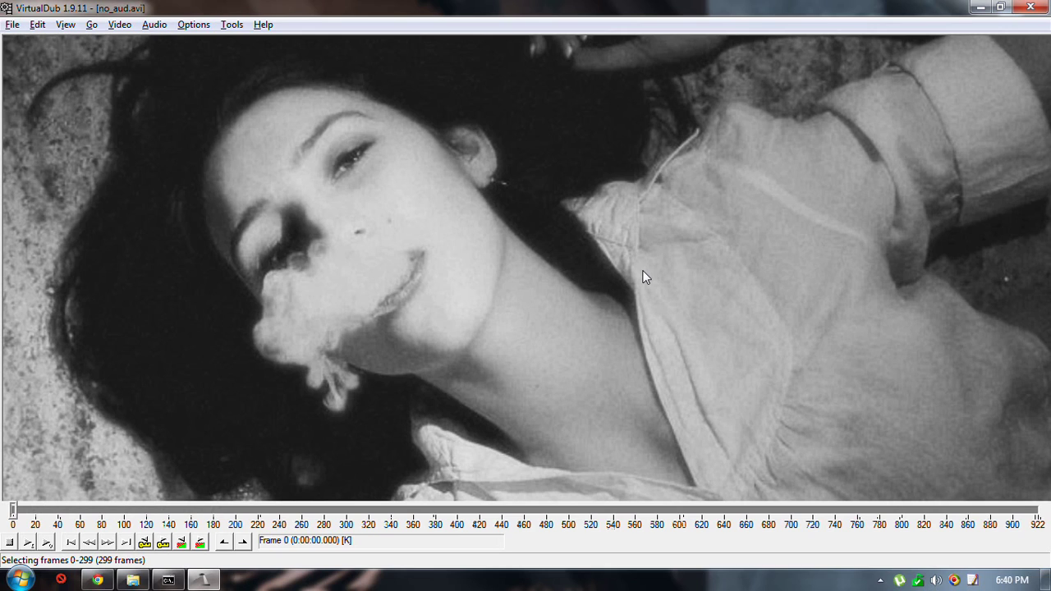
- Starting from the clip's end, move back and forth between its keyframes to compare their picture quality
{"action": "key", "text": "End"}
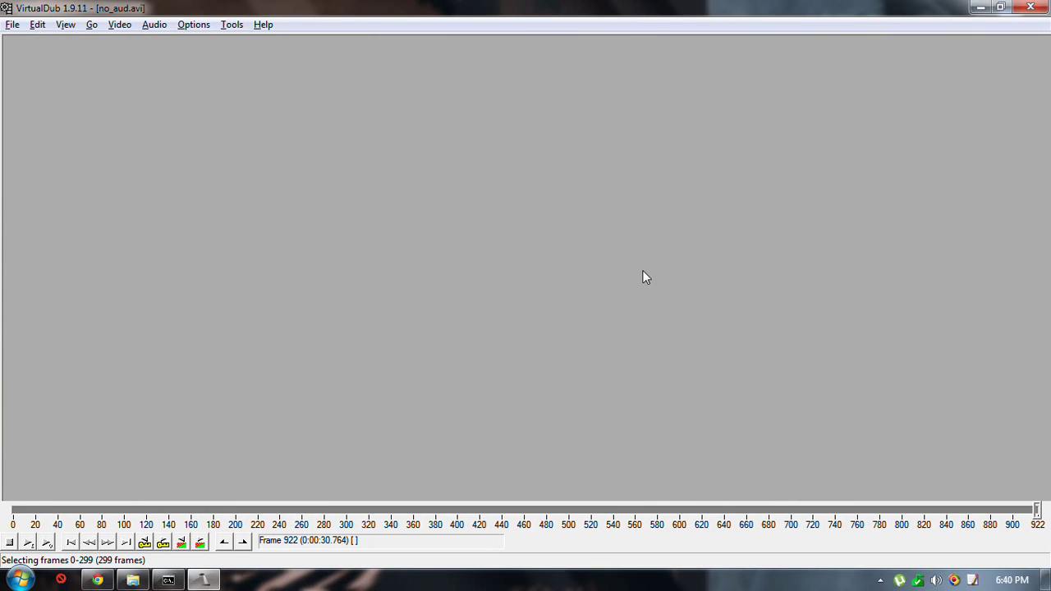
{"action": "key", "text": "shift+Left"}
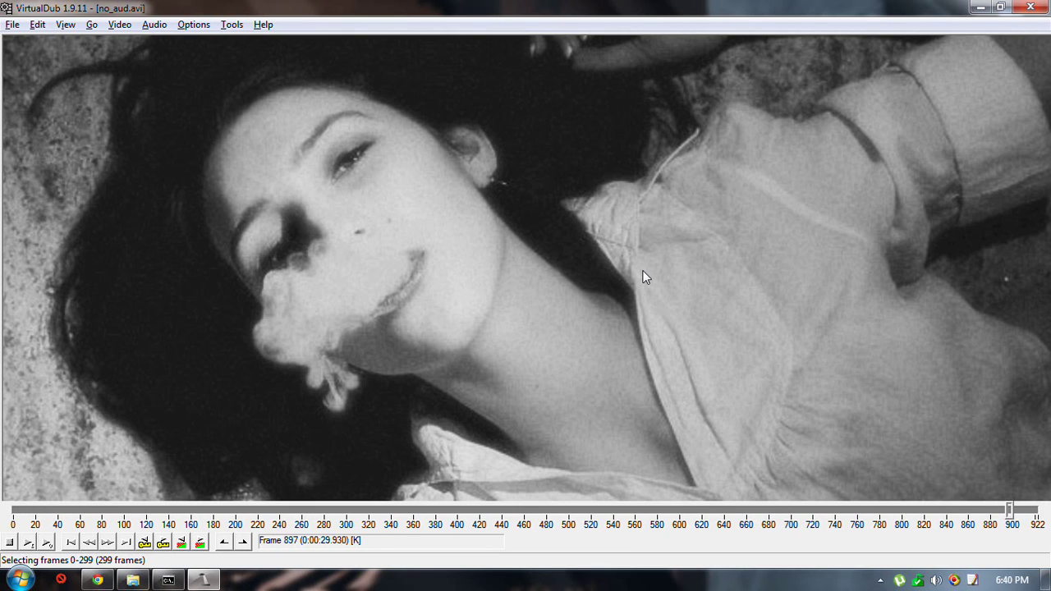
{"action": "key", "text": "shift+Left"}
{"action": "key", "text": "shift+Right"}
{"action": "key", "text": "shift+Left"}
{"action": "key", "text": "shift+Left"}
{"action": "key", "text": "shift+Left"}
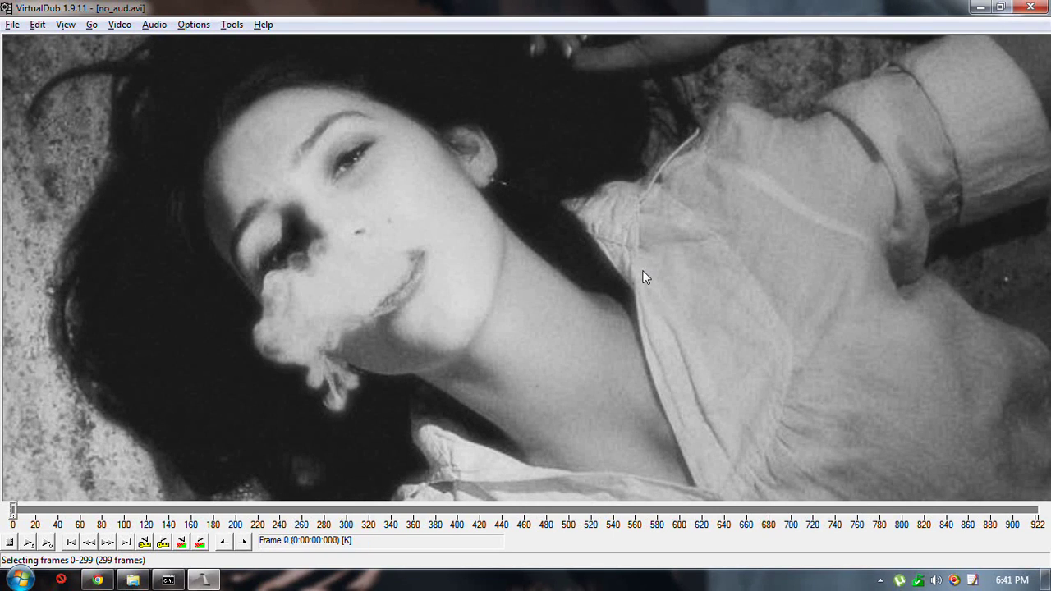
{"action": "key", "text": "shift+Right"}
{"action": "key", "text": "shift+Right"}
{"action": "key", "text": "shift+Right"}
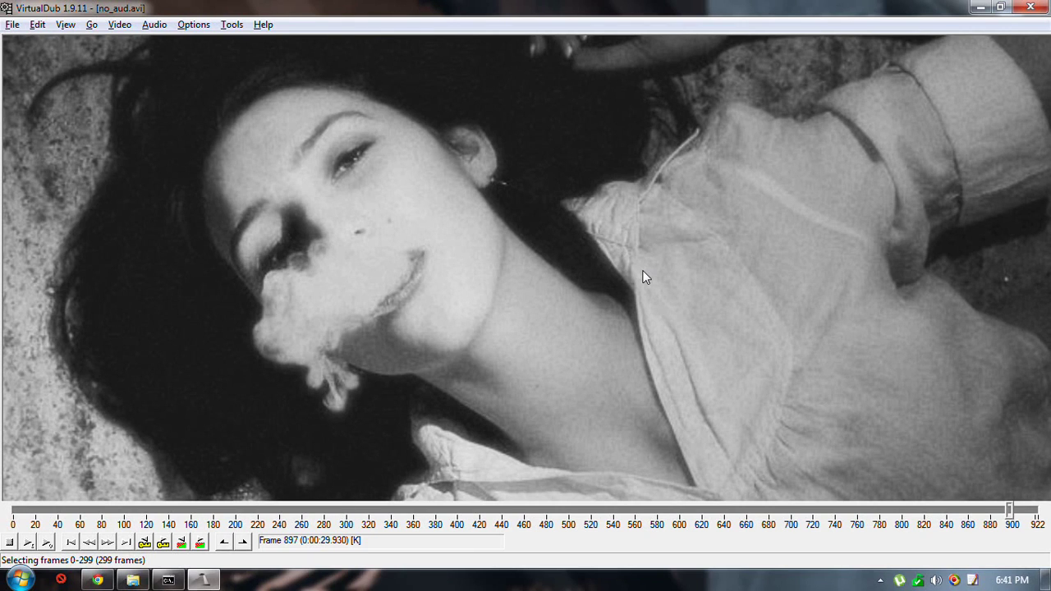
{"action": "key", "text": "shift+Left"}
{"action": "key", "text": "shift+Left"}
{"action": "key", "text": "shift+Right"}
{"action": "key", "text": "shift+Left"}
{"action": "key", "text": "shift+Right"}
{"action": "key", "text": "shift+Right"}
{"action": "key", "text": "shift+Left"}
{"action": "key", "text": "shift+Right"}
{"action": "key", "text": "shift+Left"}
{"action": "key", "text": "shift+Right"}
{"action": "key", "text": "shift+Left"}
{"action": "key", "text": "shift+Right"}
{"action": "key", "text": "shift+Left"}
{"action": "key", "text": "shift+Right"}
{"action": "key", "text": "shift+Left"}
{"action": "key", "text": "shift+Left"}
{"action": "key", "text": "shift+Right"}
{"action": "key", "text": "shift+Right"}
{"action": "key", "text": "shift+Left"}
{"action": "key", "text": "shift+Left"}
{"action": "key", "text": "shift+Left"}
{"action": "key", "text": "shift+Right"}
{"action": "key", "text": "shift+Right"}
{"action": "key", "text": "shift+Right"}
{"action": "key", "text": "shift+Left"}
{"action": "key", "text": "shift+Right"}
{"action": "key", "text": "shift+Left"}
{"action": "key", "text": "shift+Right"}
{"action": "key", "text": "shift+Left"}
{"action": "key", "text": "shift+Right"}
- Cut the clip's ending by deleting everything from the keyframe at frame 598 to frame 922
{"action": "key", "text": "shift+Left"}
{"action": "key", "text": "Home"}
{"action": "key", "text": "ctrl+End"}
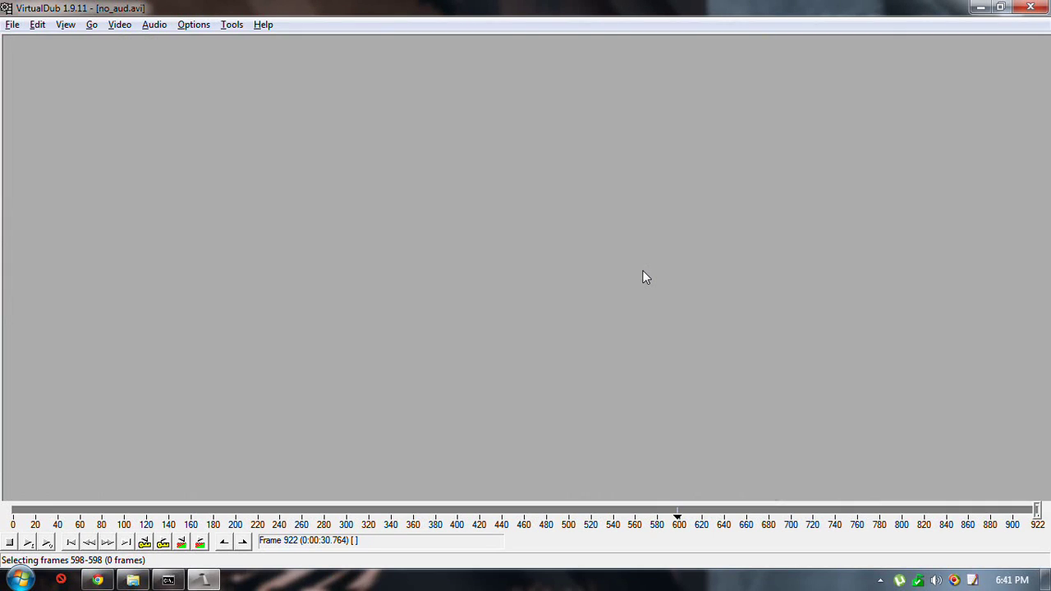
{"action": "key", "text": "End"}
{"action": "key", "text": "Delete"}
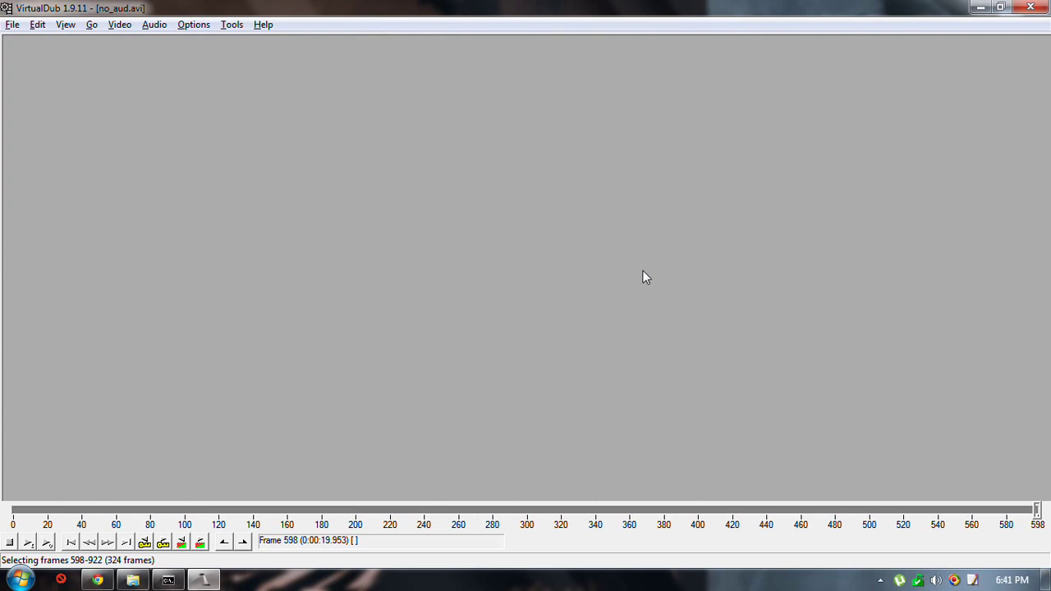
- Save the trimmed video as no_snip.avi in D:\TEMP\AVI and close VirtualDub
{"action": "key", "text": "F7"}
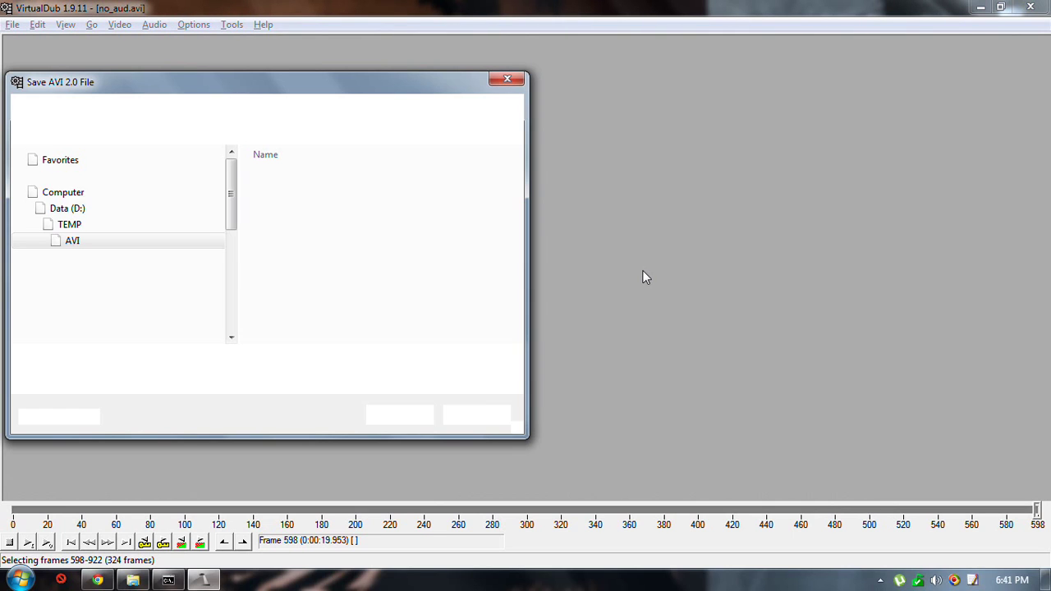
{"action": "key", "text": "Right"}
{"action": "key", "text": "shift+Left"}
{"action": "key", "text": "shift+Left"}
{"action": "key", "text": "shift+Left"}
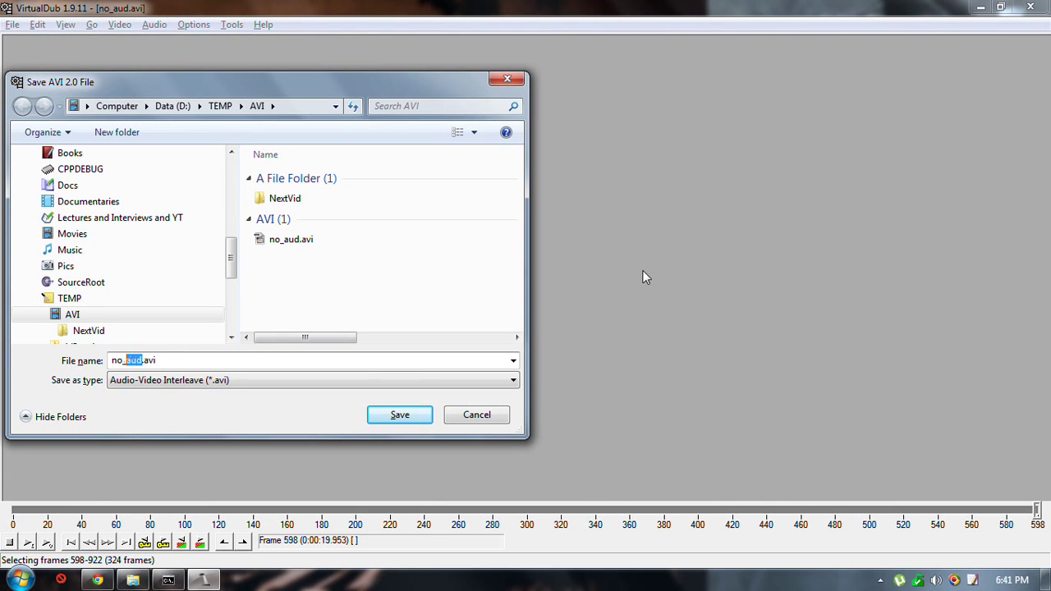
{"action": "type", "text": "snip"}
{"action": "key", "text": "Return"}
{"action": "left_click", "coordinate": [1031, 8]}
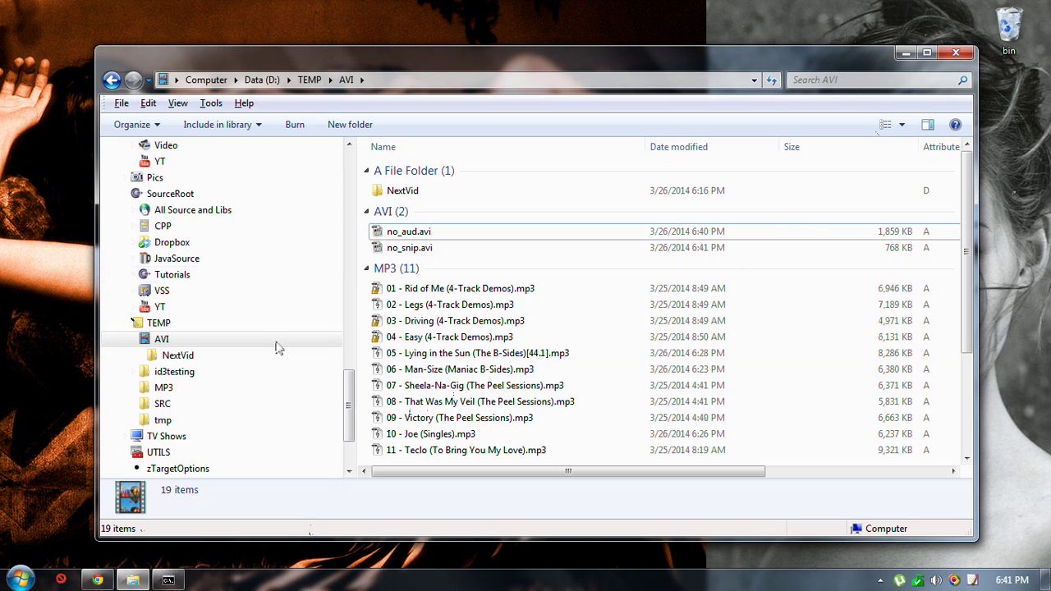
- Delete no_aud.avi from the D:\TEMP\AVI folder
{"action": "left_click", "coordinate": [460, 235]}
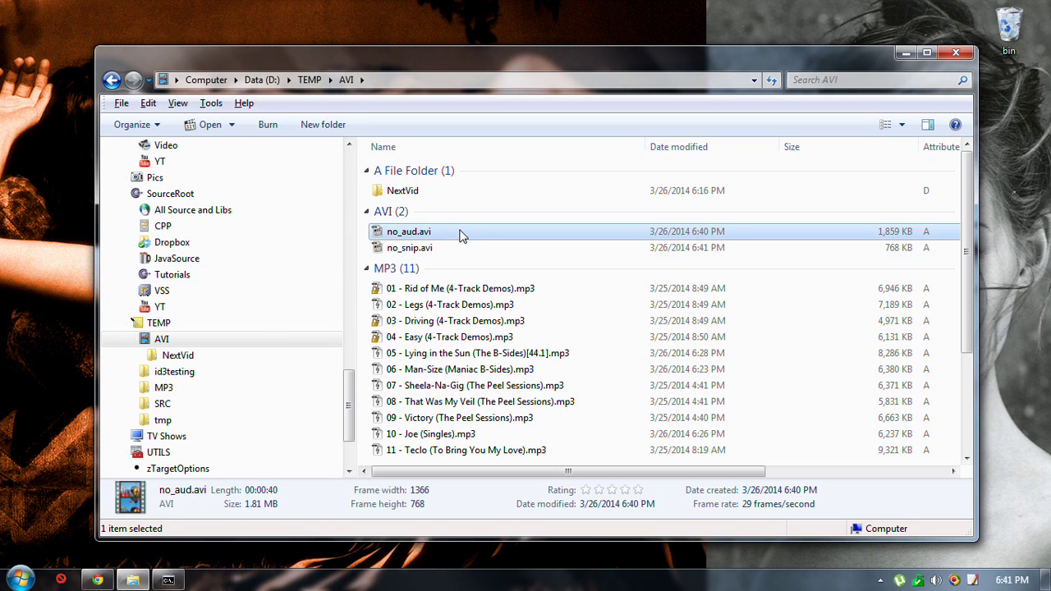
{"action": "key", "text": "Delete"}
{"action": "key", "text": "Return"}
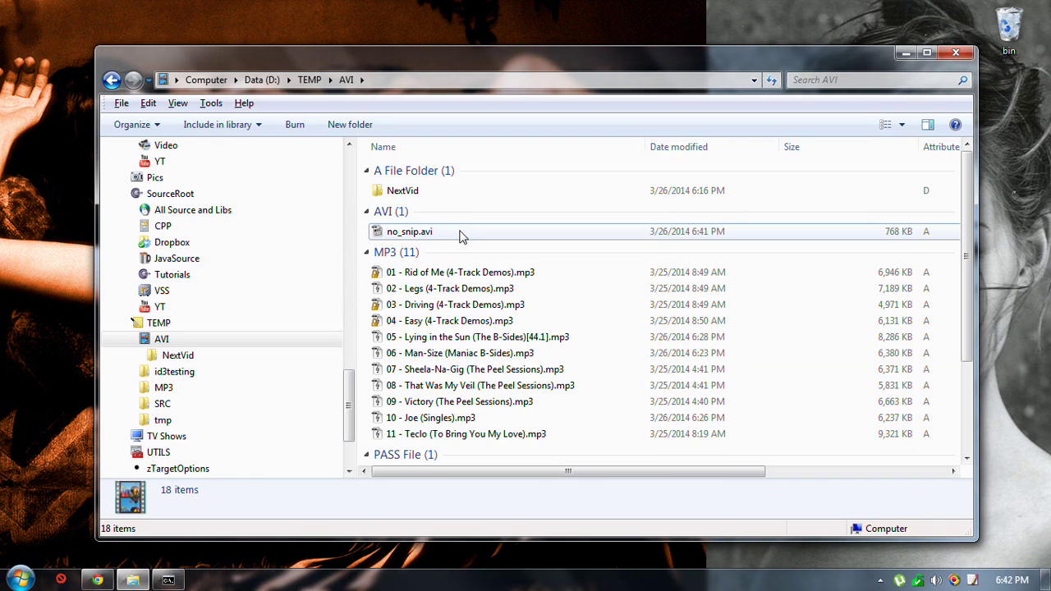
- Open no_snip.avi in VirtualDub and set its video to full processing mode
{"action": "double_click", "coordinate": [461, 234]}
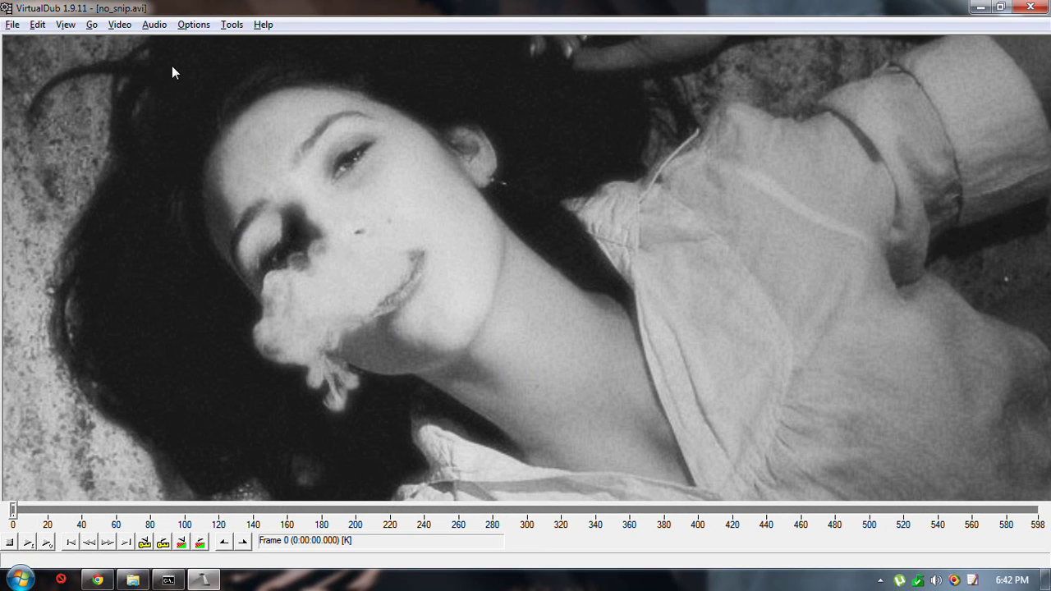
{"action": "left_click", "coordinate": [120, 25]}
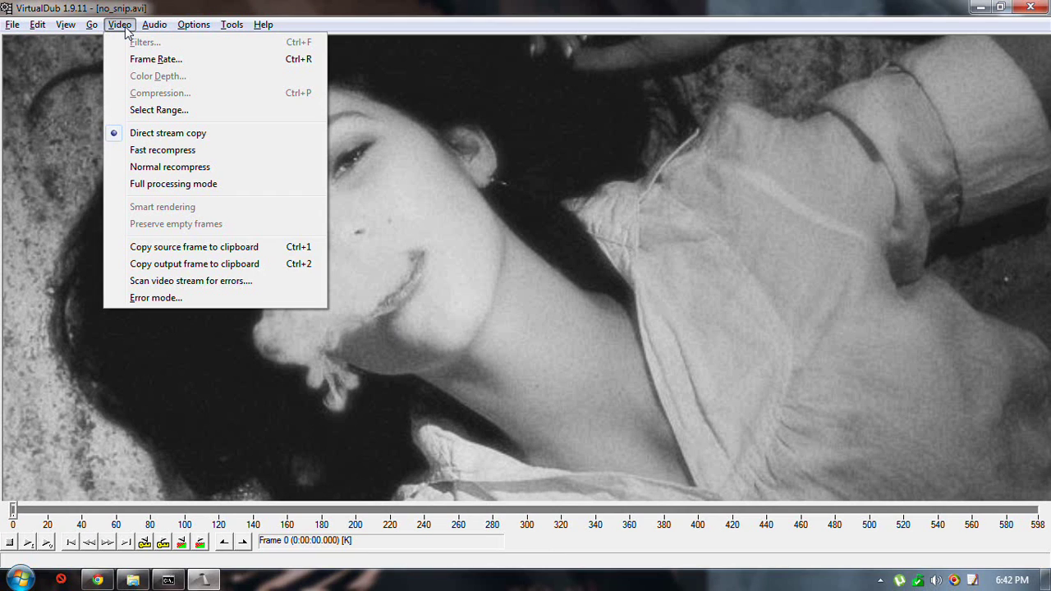
{"action": "left_click", "coordinate": [190, 185]}
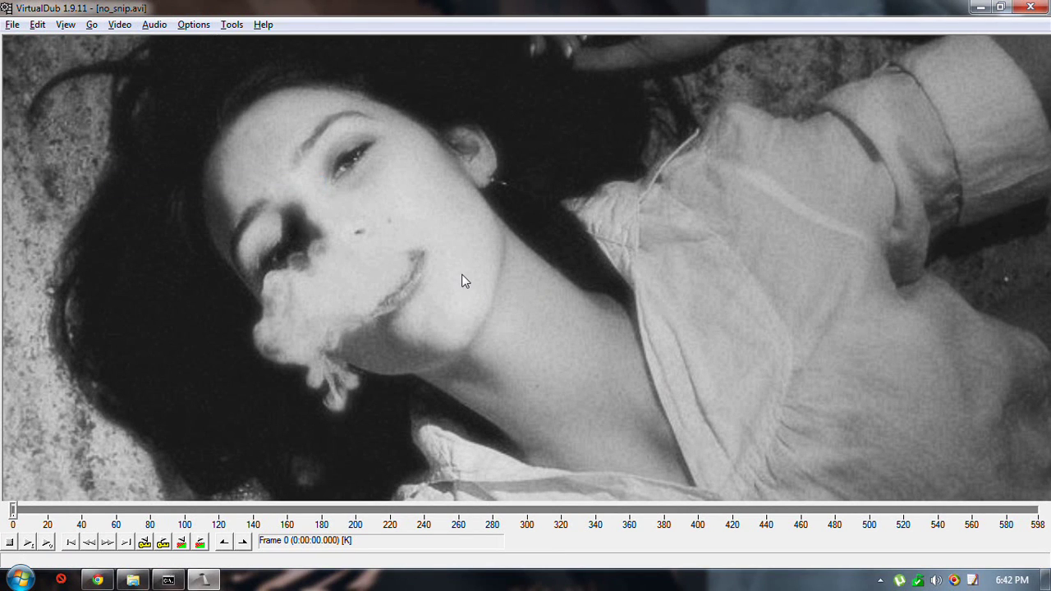
- Add a resize filter with an absolute height of 360 pixels, keeping the source aspect ratio and Lanczos3 mode
{"action": "left_click", "coordinate": [119, 24]}
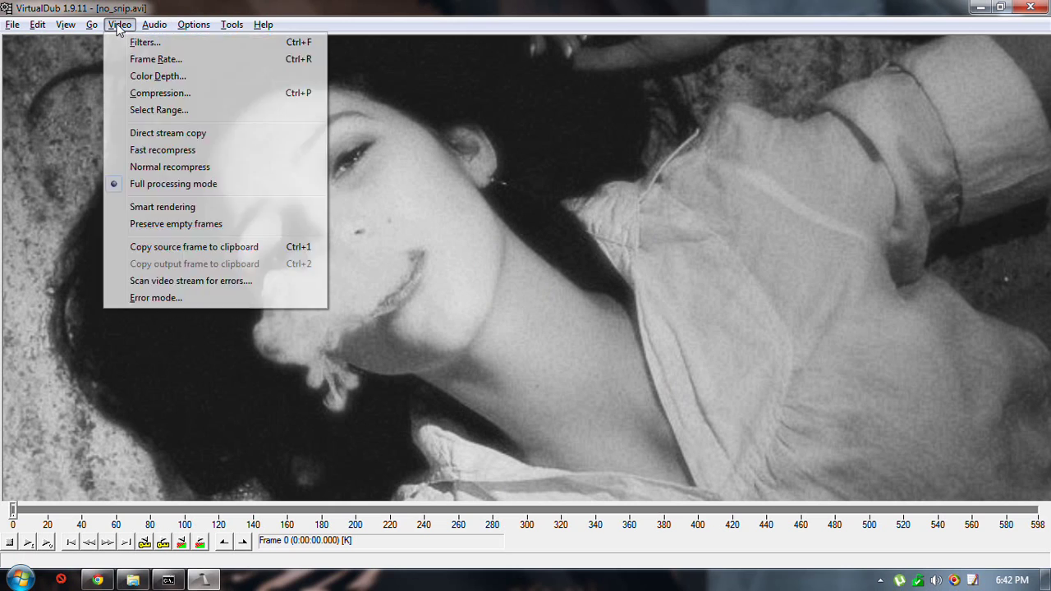
{"action": "left_click", "coordinate": [134, 43]}
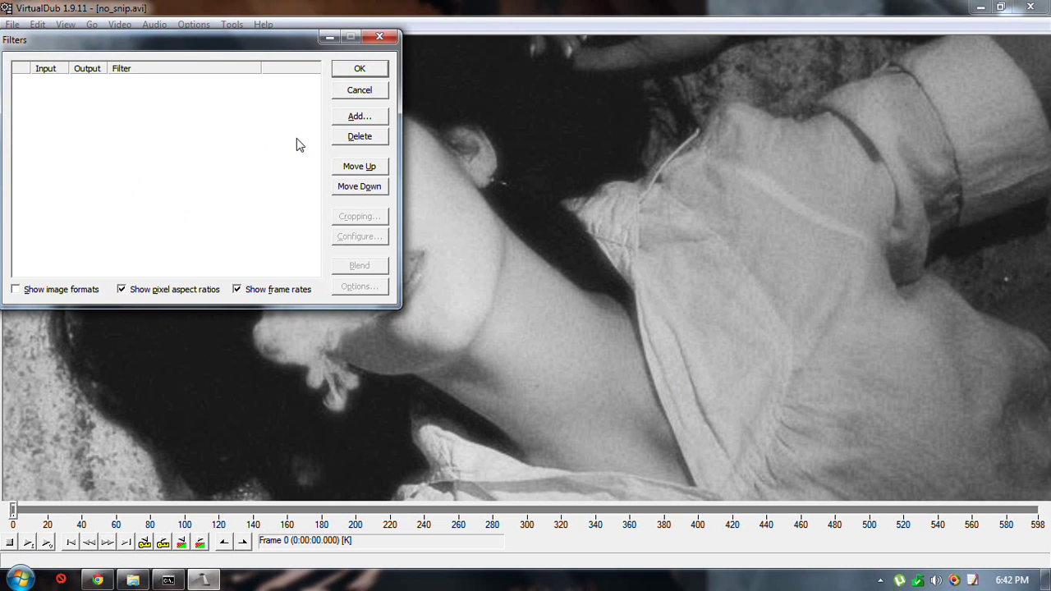
{"action": "key", "text": "alt+a"}
{"action": "key", "text": "r"}
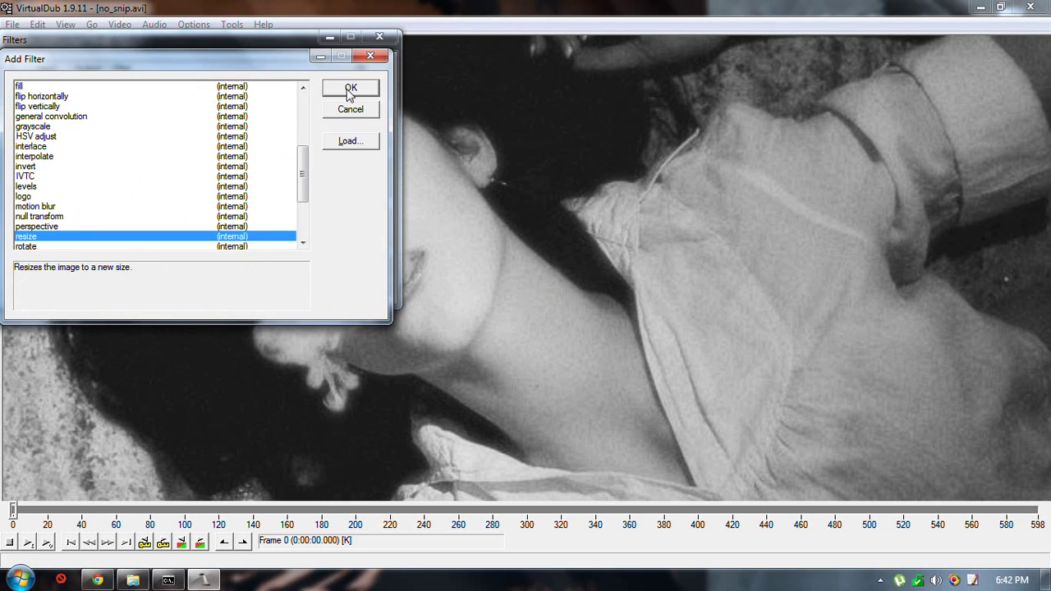
{"action": "left_click", "coordinate": [350, 87]}
{"action": "double_click", "coordinate": [301, 100]}
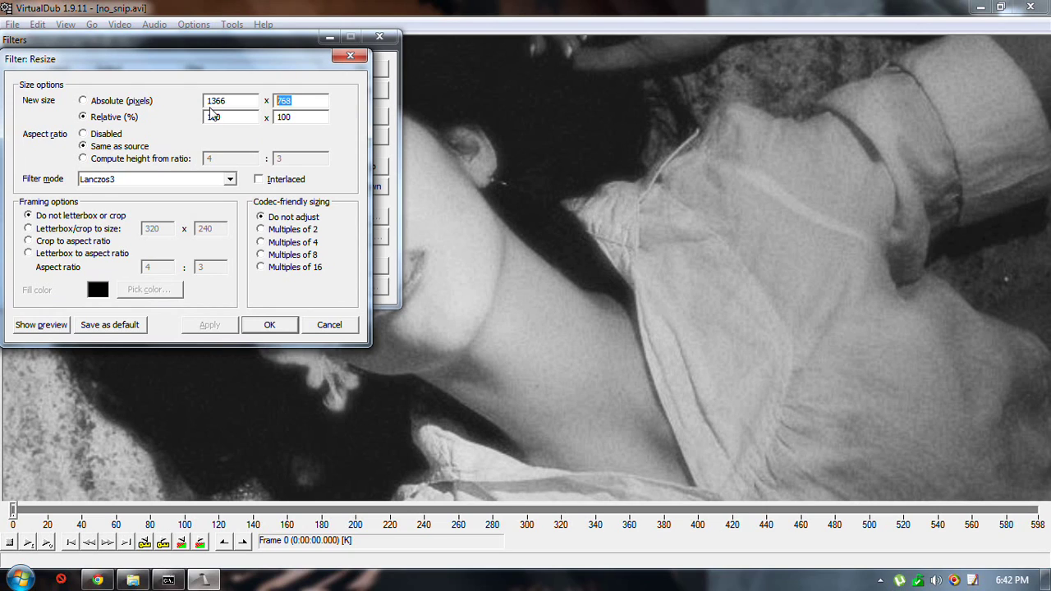
{"action": "type", "text": "360"}
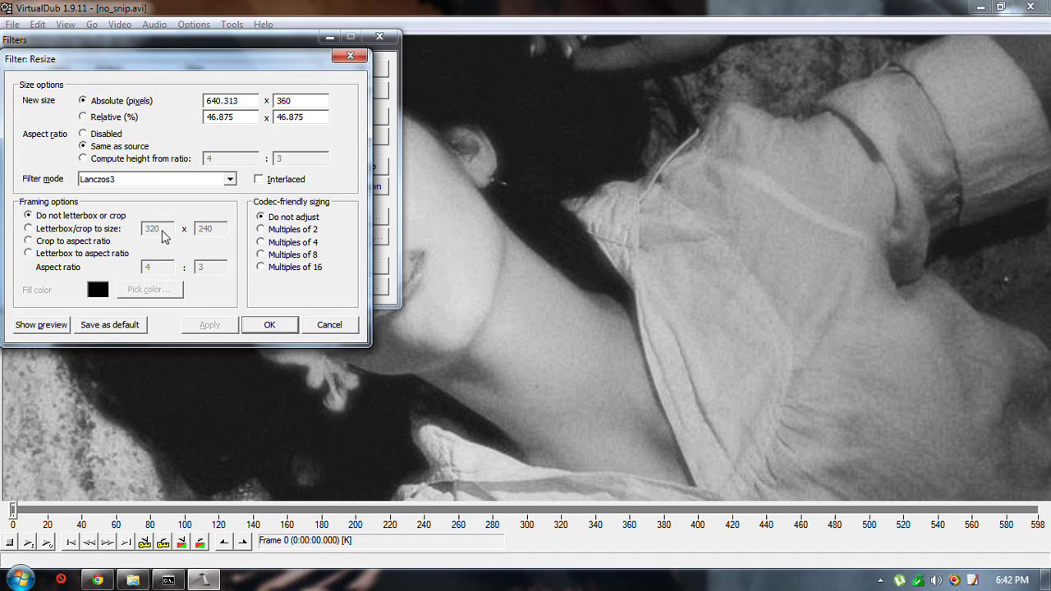
{"action": "left_click", "coordinate": [271, 325]}
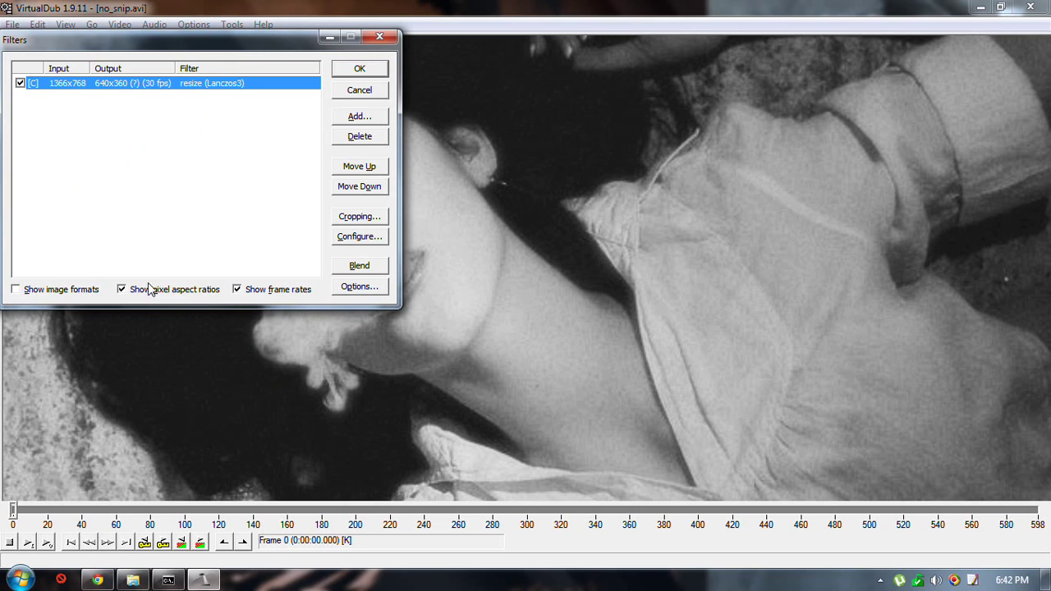
{"action": "left_click", "coordinate": [378, 70]}
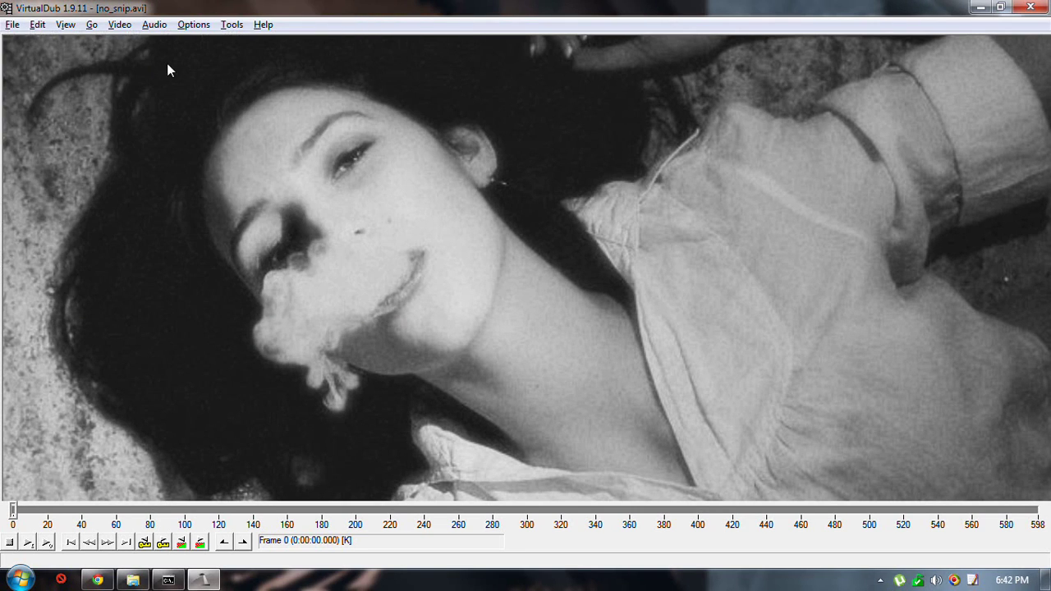
- Shrink the source video preview to compare it with the resized output beside it
{"action": "right_click", "coordinate": [309, 254]}
{"action": "left_click", "coordinate": [349, 357]}
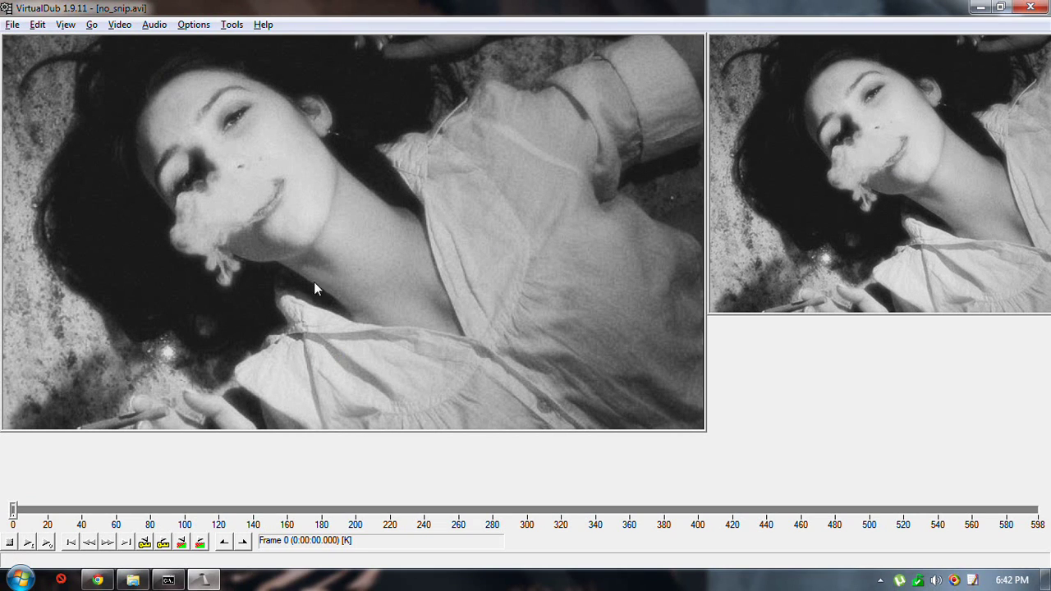
{"action": "left_click", "coordinate": [119, 25]}
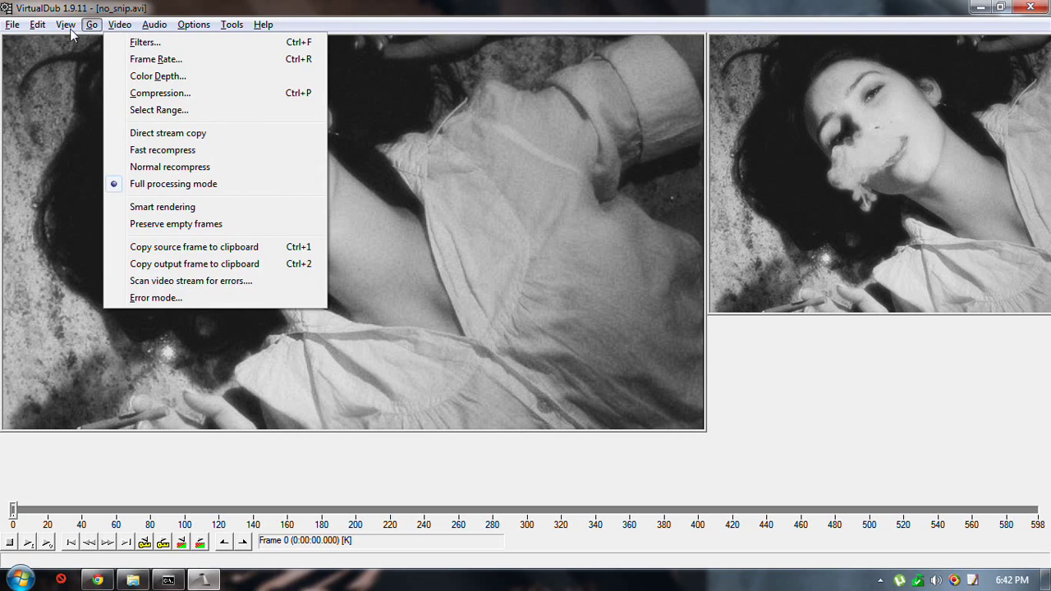
{"action": "left_click", "coordinate": [241, 197]}
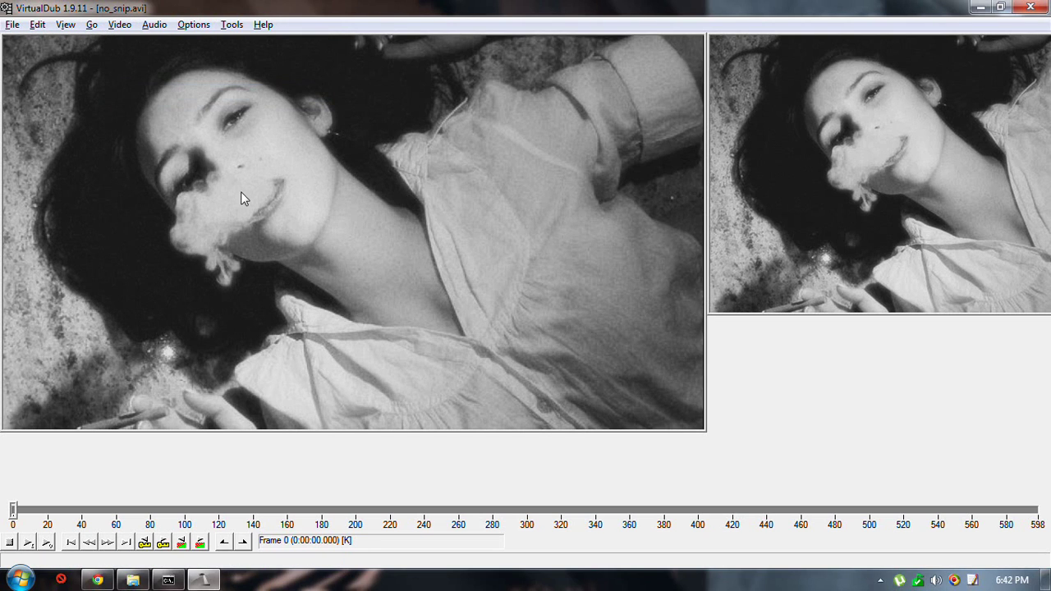
- Select the Xvid MPEG-4 Codec for video compression and set its single-pass target bitrate to 200 kbps
{"action": "left_click", "coordinate": [52, 137]}
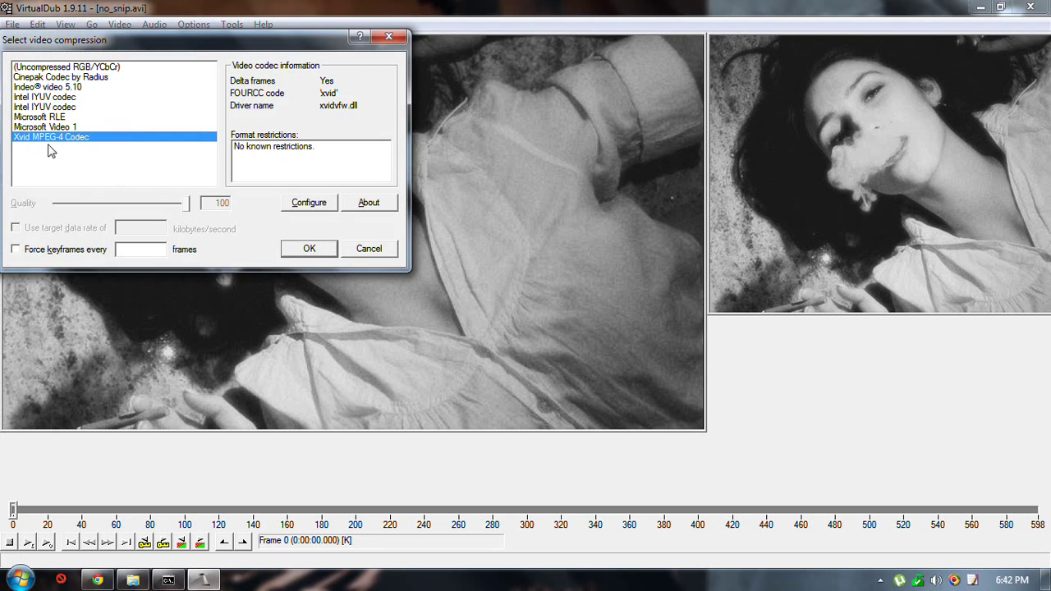
{"action": "left_click", "coordinate": [310, 204]}
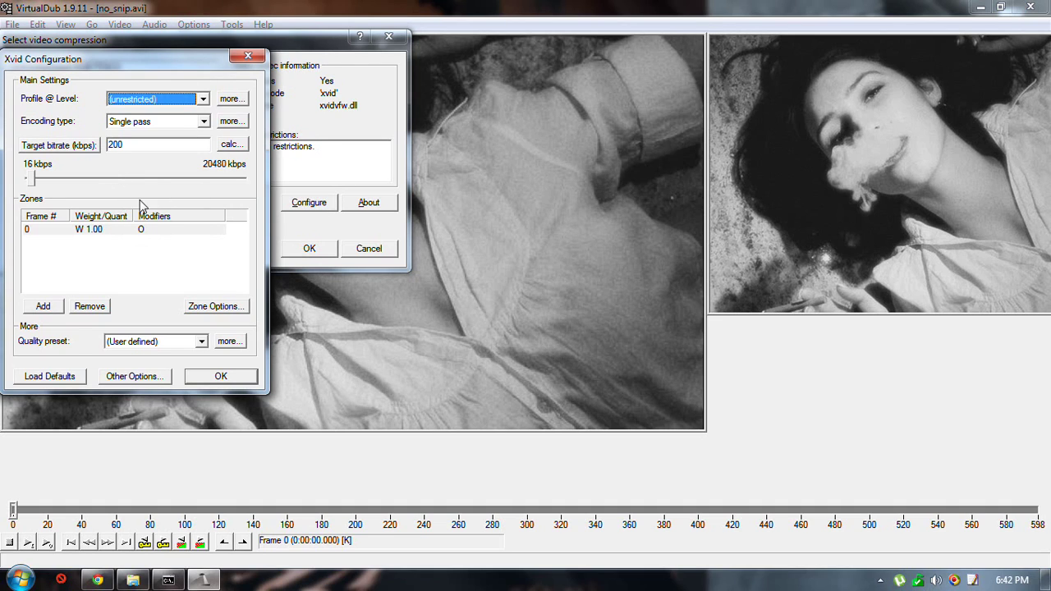
{"action": "double_click", "coordinate": [115, 143]}
{"action": "type", "text": "200"}
{"action": "left_click_drag", "start_coordinate": [125, 63], "coordinate": [277, 114]}
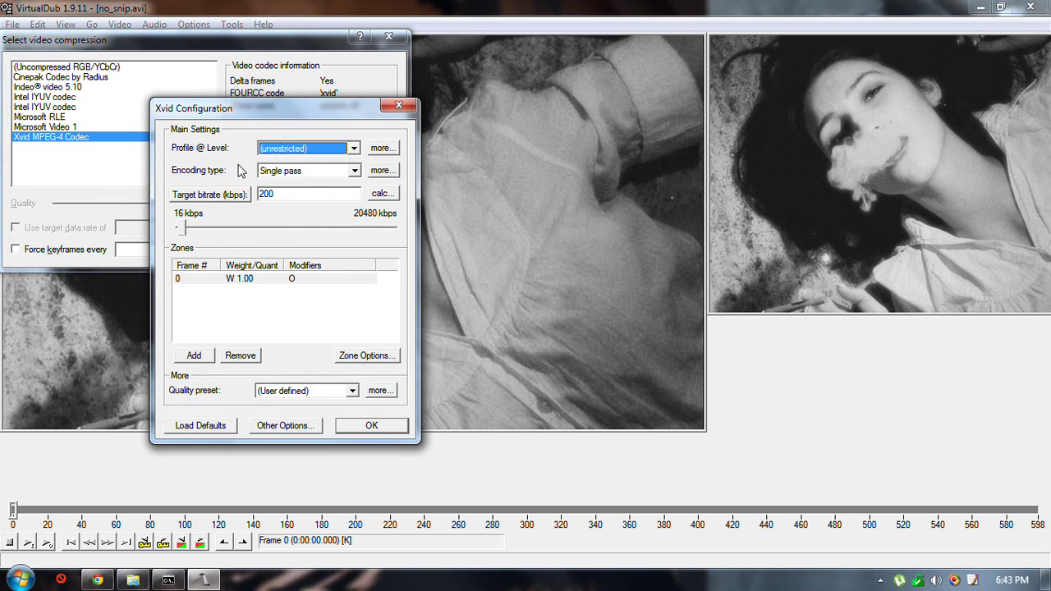
{"action": "left_click", "coordinate": [370, 426]}
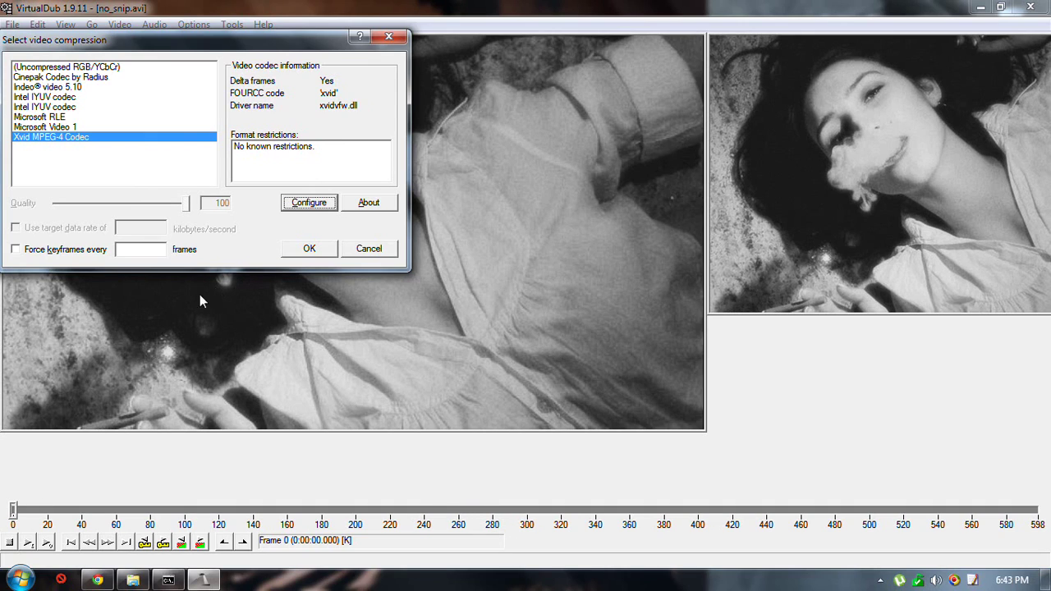
- Force a keyframe every 200 frames and accept the compression settings
{"action": "left_click", "coordinate": [117, 250]}
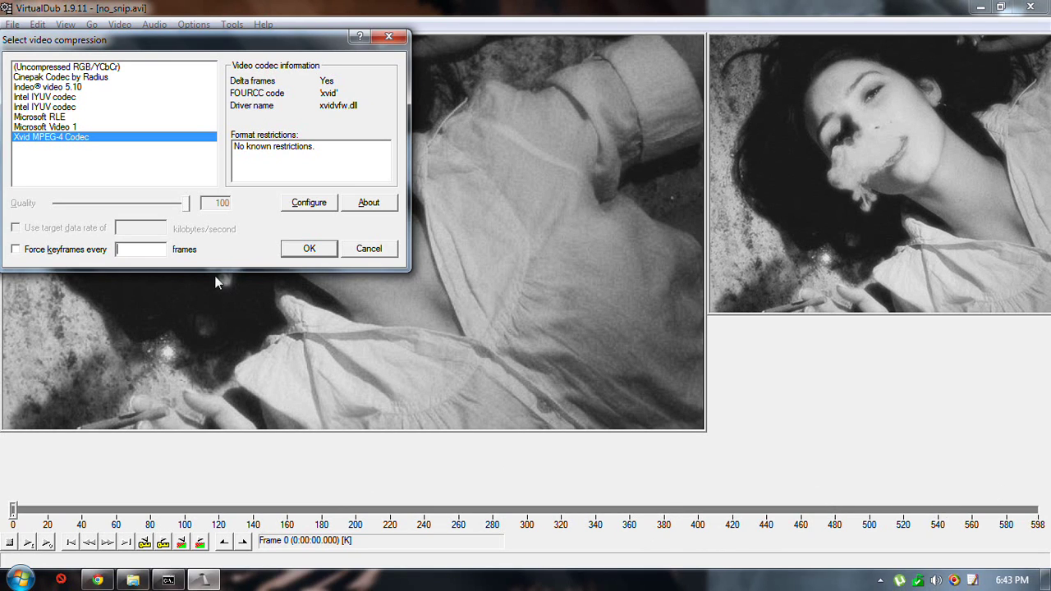
{"action": "type", "text": "200"}
{"action": "left_click", "coordinate": [17, 250]}
{"action": "left_click", "coordinate": [303, 251]}
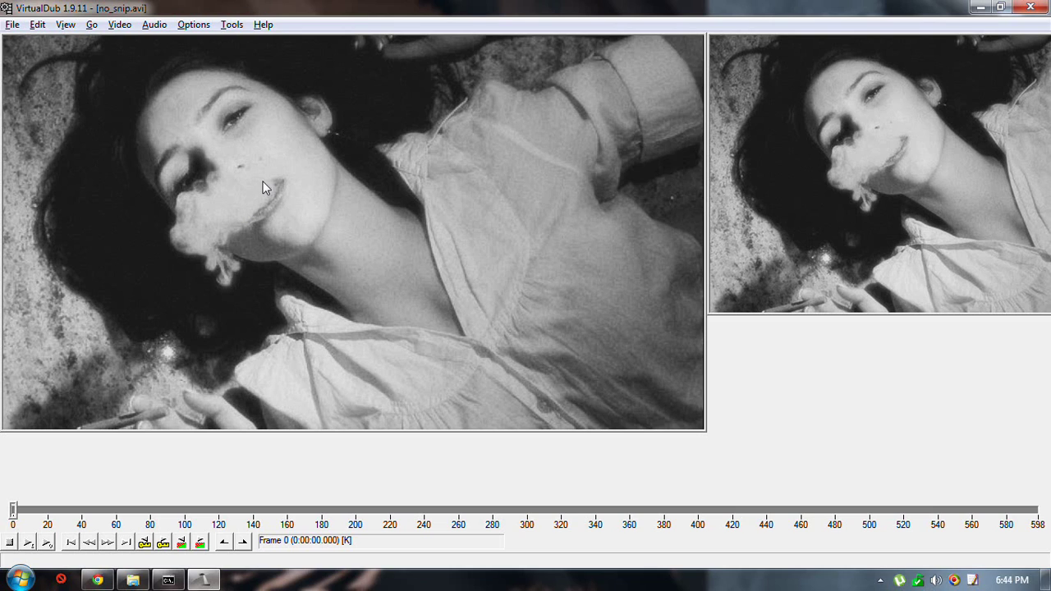
- Save the resized video as no_snip.640x360.avi in D:\TEMP\AVI
{"action": "key", "text": "F7"}
{"action": "key", "text": "End"}
{"action": "key", "text": "Left"}
{"action": "key", "text": "Left"}
{"action": "key", "text": "Left"}
{"action": "key", "text": "Left"}
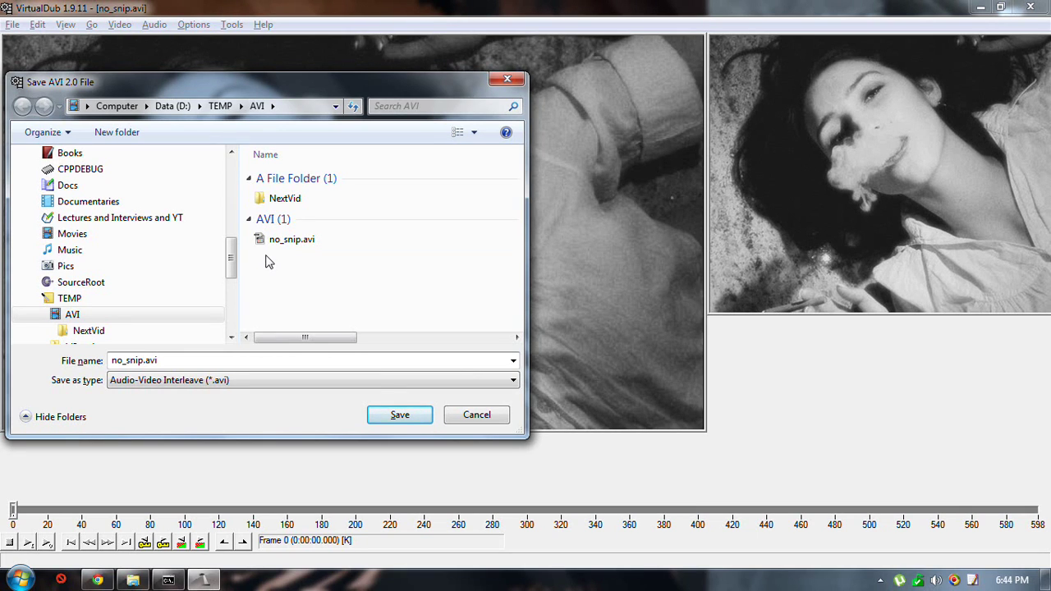
{"action": "type", "text": ".640x"}
{"action": "type", "text": "360."}
{"action": "key", "text": "Return"}
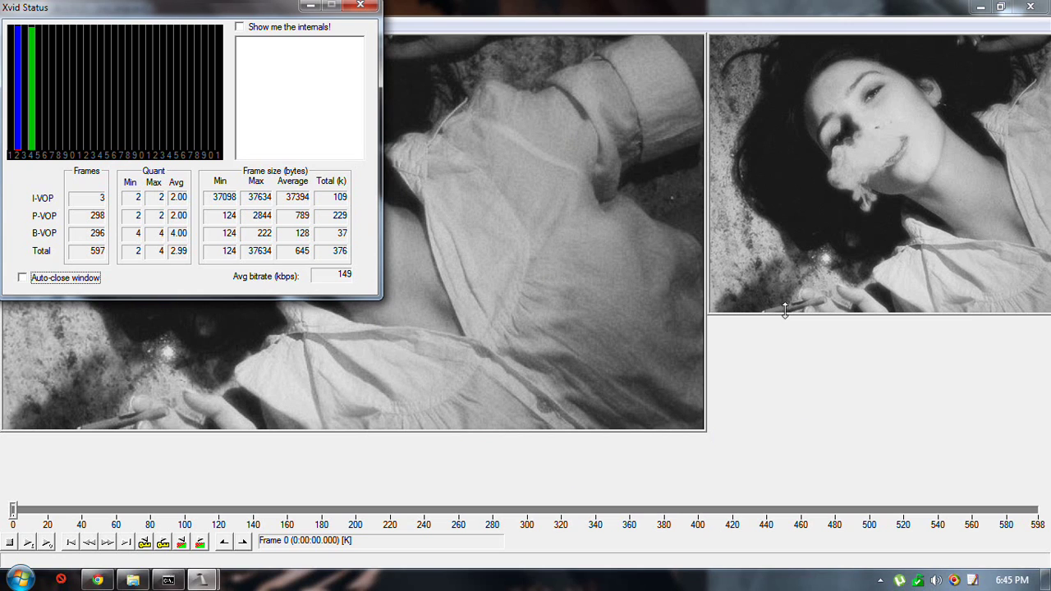
- Close VirtualDub and delete the original no_snip.avi from the D:\TEMP\AVI folder
{"action": "left_click", "coordinate": [1033, 7]}
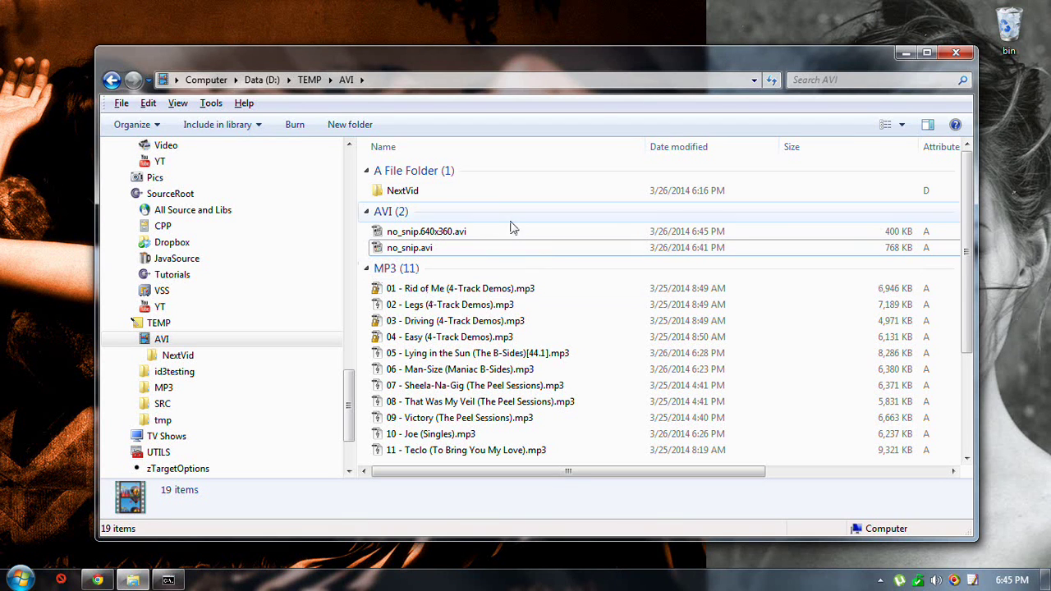
{"action": "left_click", "coordinate": [510, 249]}
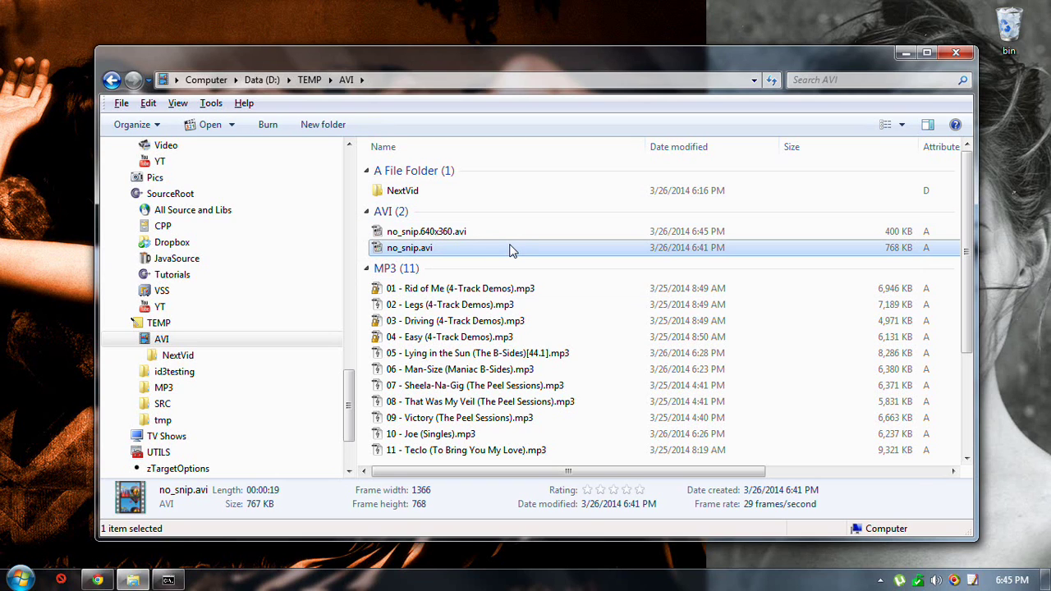
{"action": "key", "text": "Delete"}
{"action": "key", "text": "Return"}
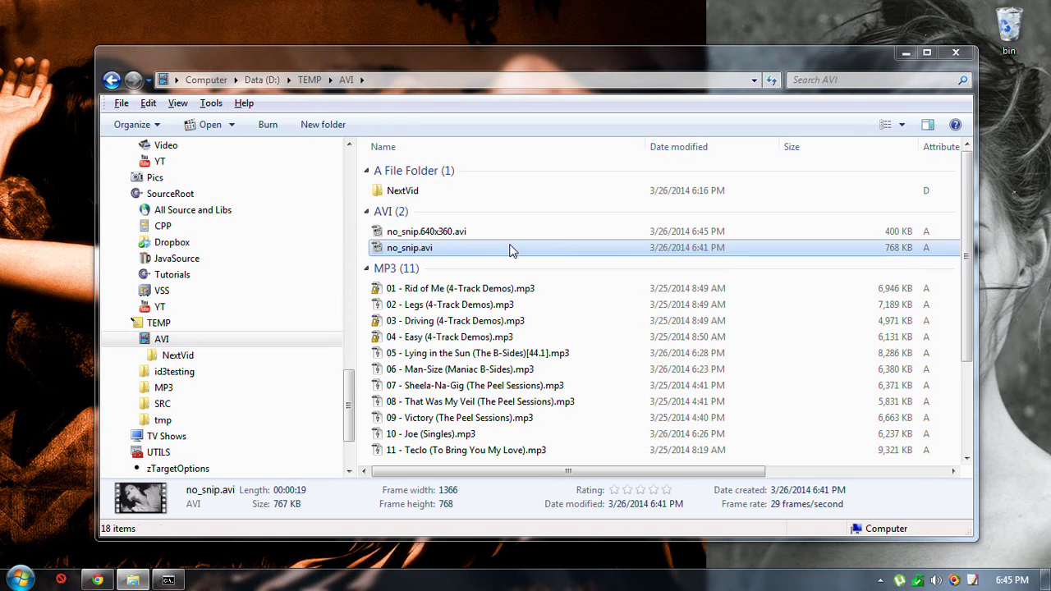
- Play no_snip.640x360.avi to check it, close the player, and open the file in VirtualDub
{"action": "left_click", "coordinate": [450, 232]}
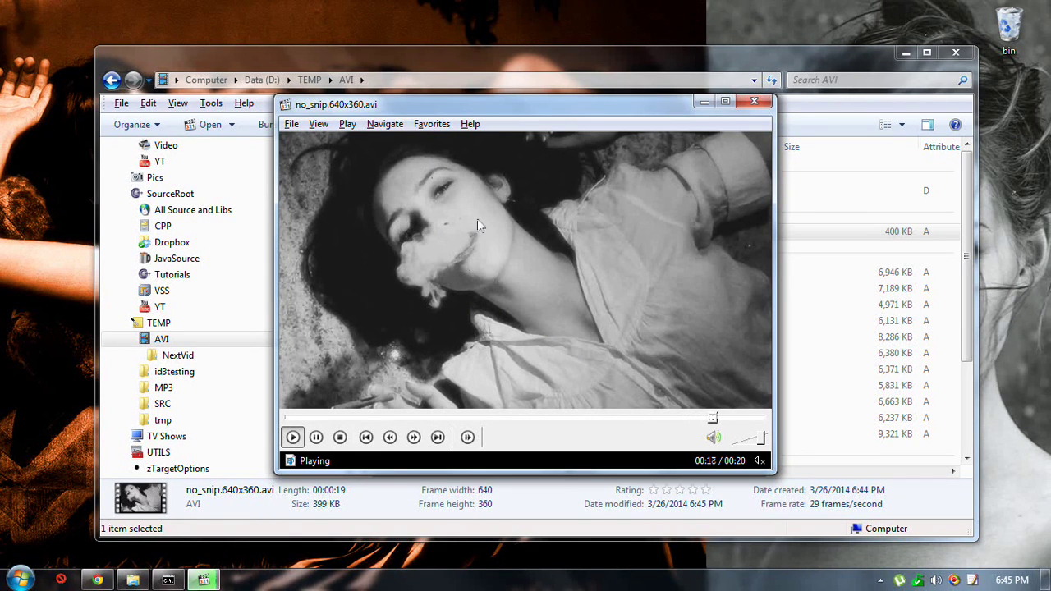
{"action": "left_click", "coordinate": [764, 104]}
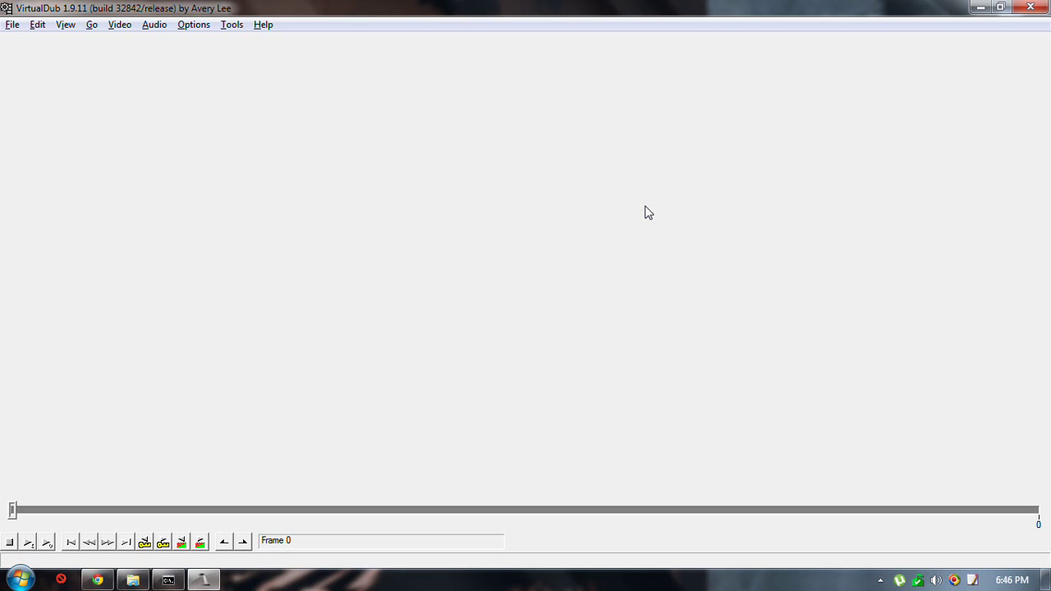
{"action": "key", "text": "Return"}
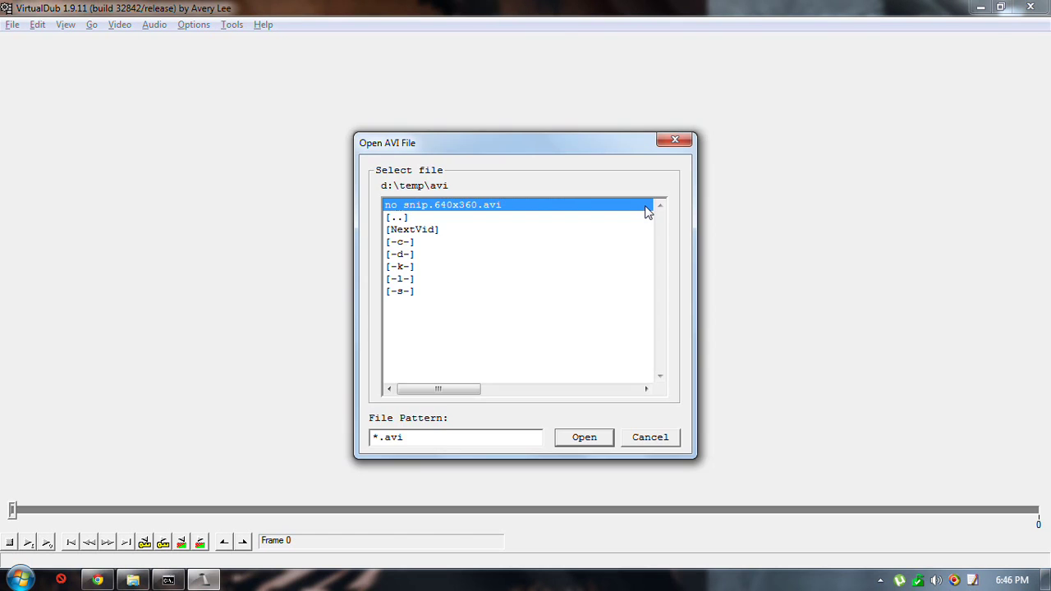
{"action": "key", "text": "Return"}
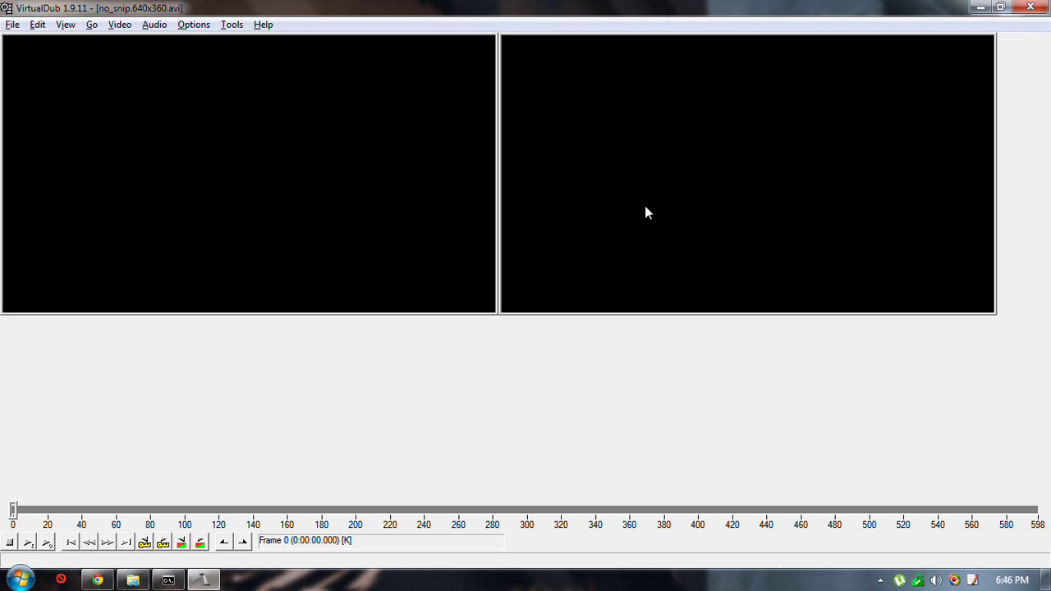
- Step back and forth through the video's keyframes to examine where they fall on the timeline
{"action": "key", "text": "Right"}
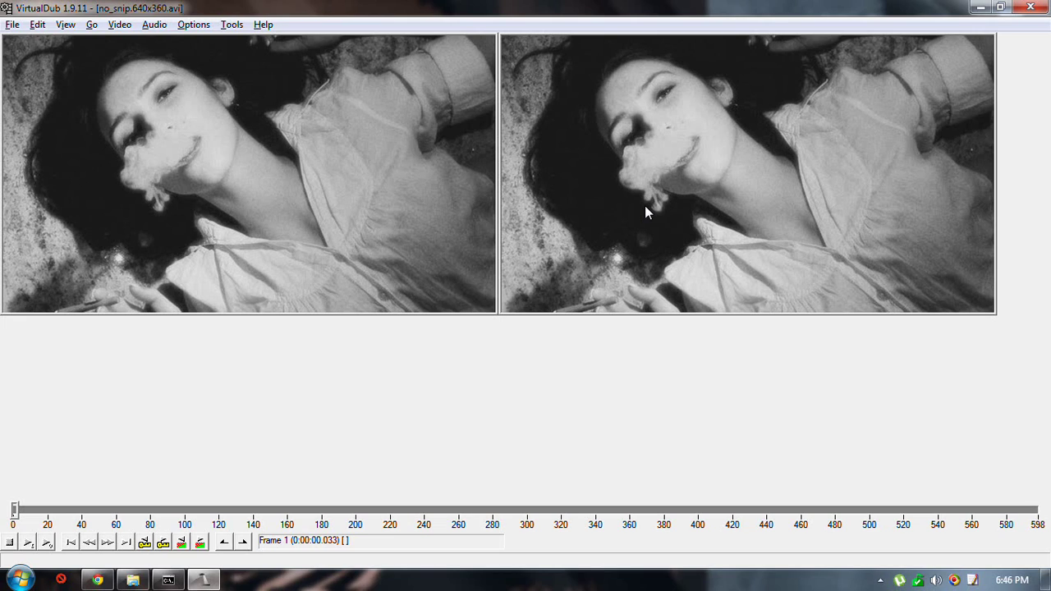
{"action": "key", "text": "shift+Right"}
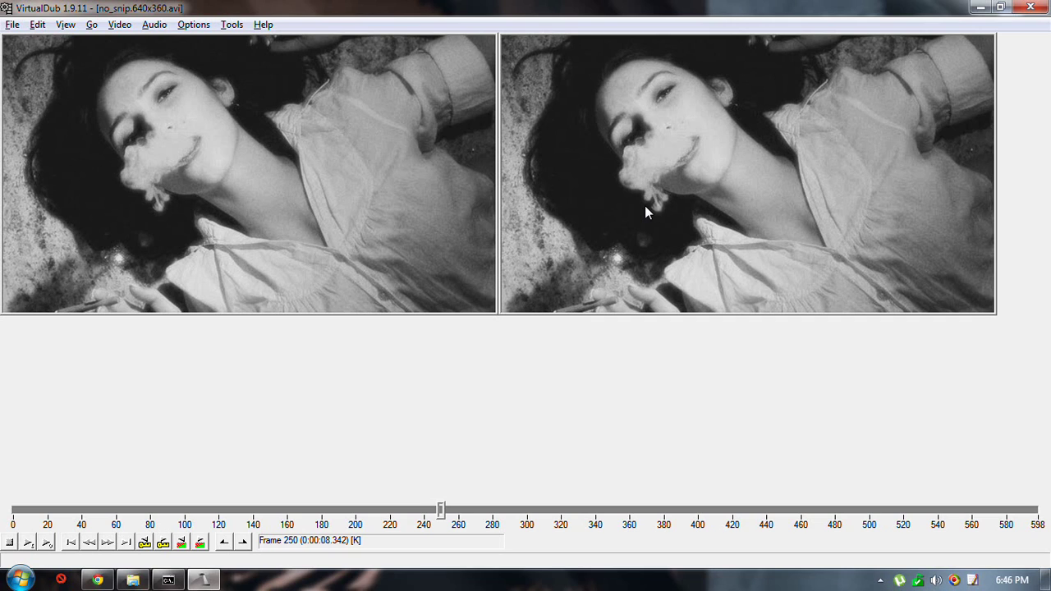
{"action": "key", "text": "shift+Right"}
{"action": "key", "text": "shift+Left"}
{"action": "key", "text": "shift+Left"}
{"action": "key", "text": "shift+Right"}
{"action": "key", "text": "shift+Right"}
{"action": "key", "text": "shift+Left"}
{"action": "key", "text": "End"}
{"action": "key", "text": "shift+Left"}
{"action": "key", "text": "shift+Left"}
- Mark the keyframe-to-keyframe range from frame 250 to frame 500 as the selection
{"action": "key", "text": "Home"}
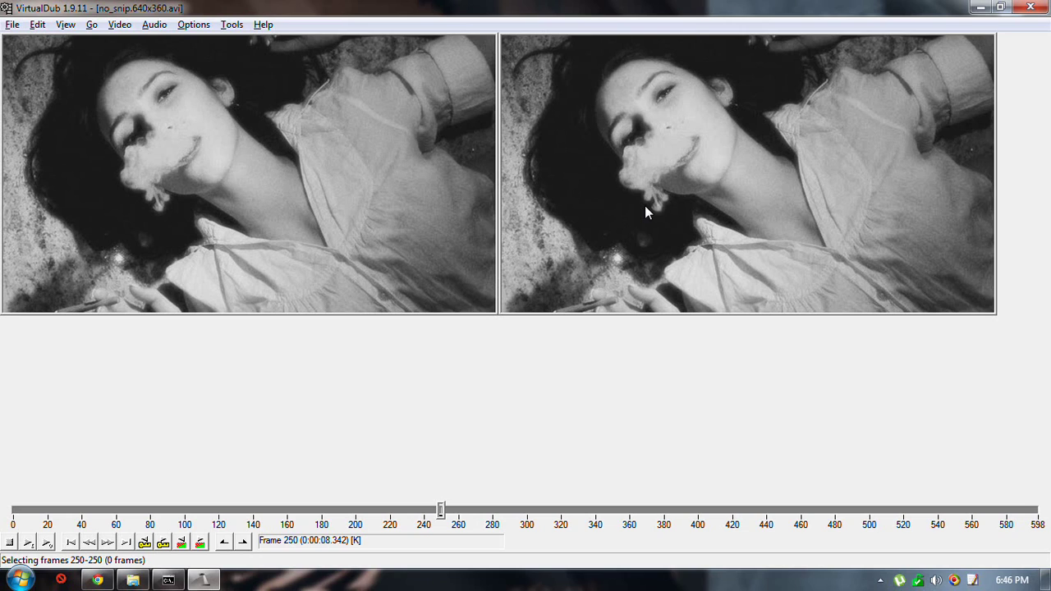
{"action": "key", "text": "shift+Right"}
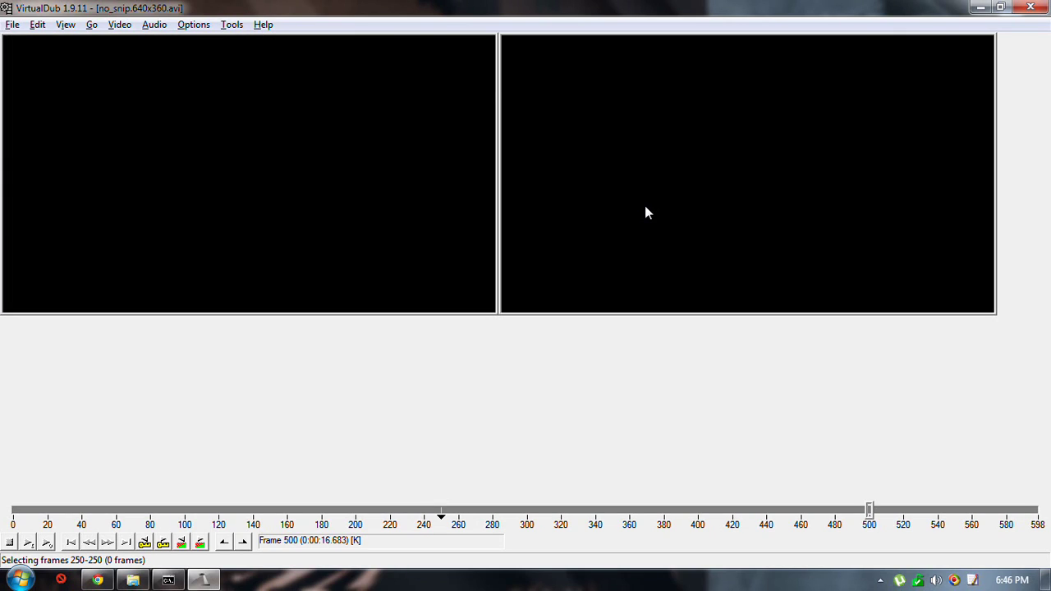
{"action": "key", "text": "End"}
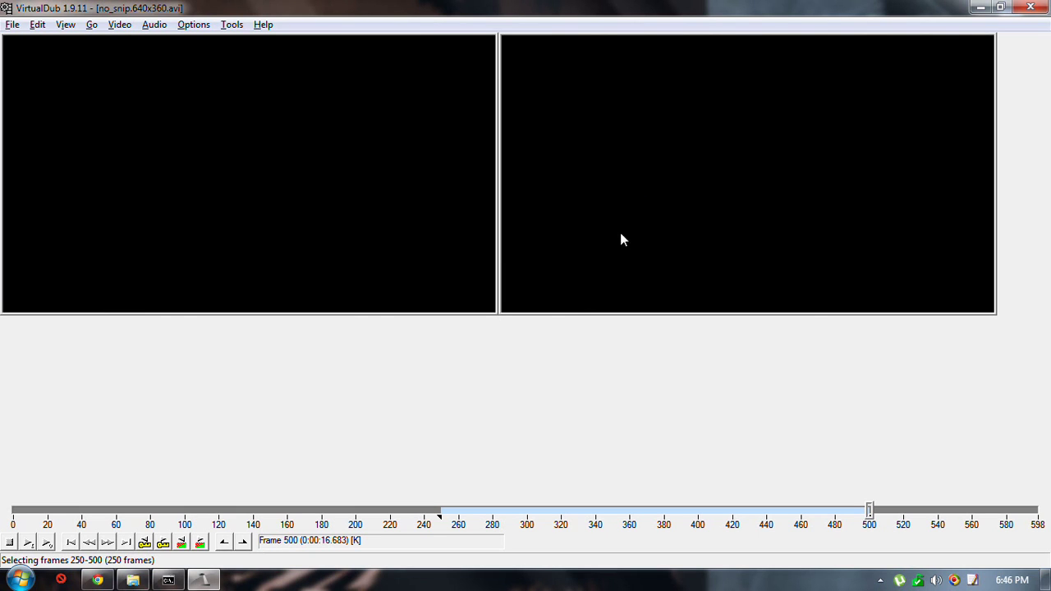
- Switch to the AVI folder and compare the playing lengths of the MP3 tracks to find the longest one
{"action": "key", "text": "alt+Tab"}
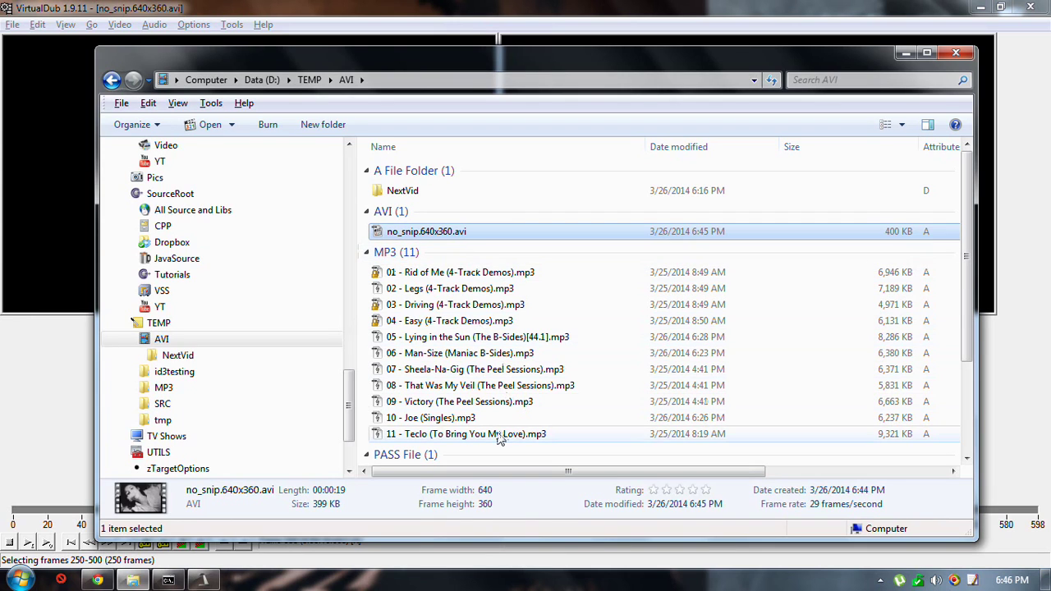
{"action": "left_click", "coordinate": [501, 438]}
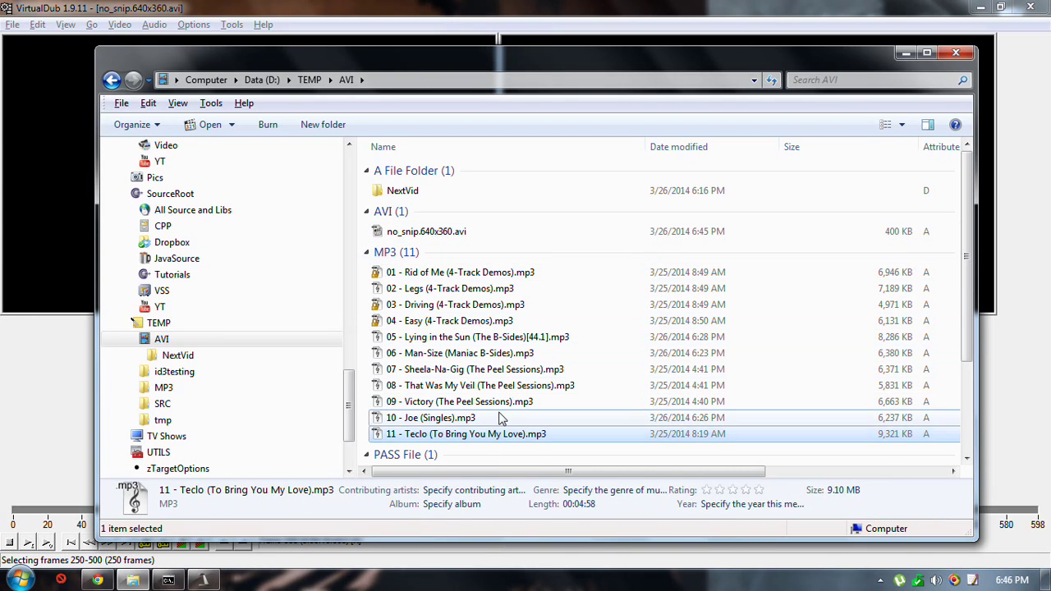
{"action": "left_click", "coordinate": [501, 419]}
{"action": "left_click", "coordinate": [492, 389]}
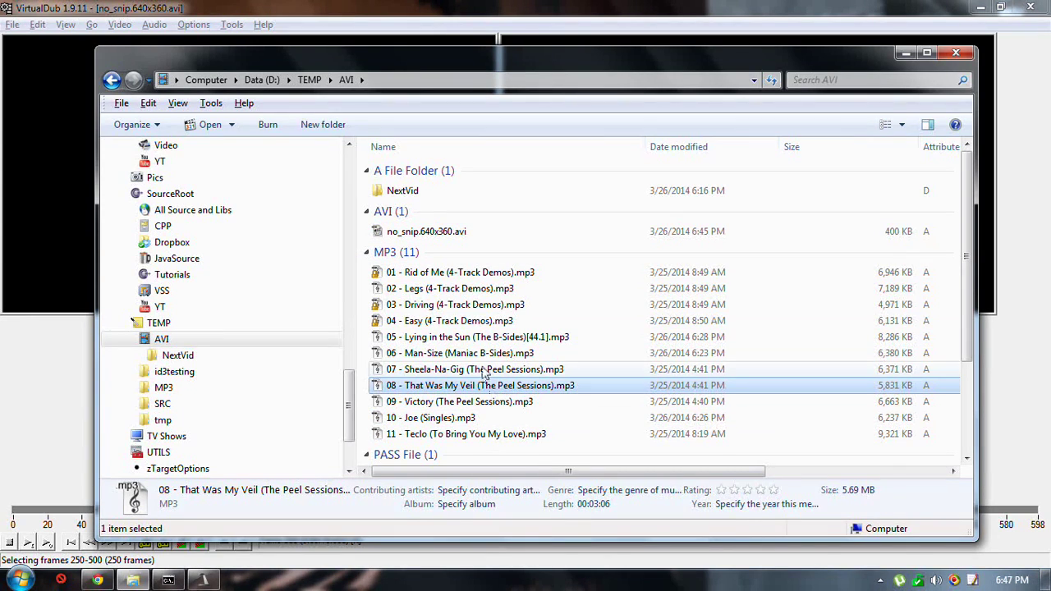
{"action": "left_click", "coordinate": [485, 355]}
{"action": "left_click", "coordinate": [485, 323]}
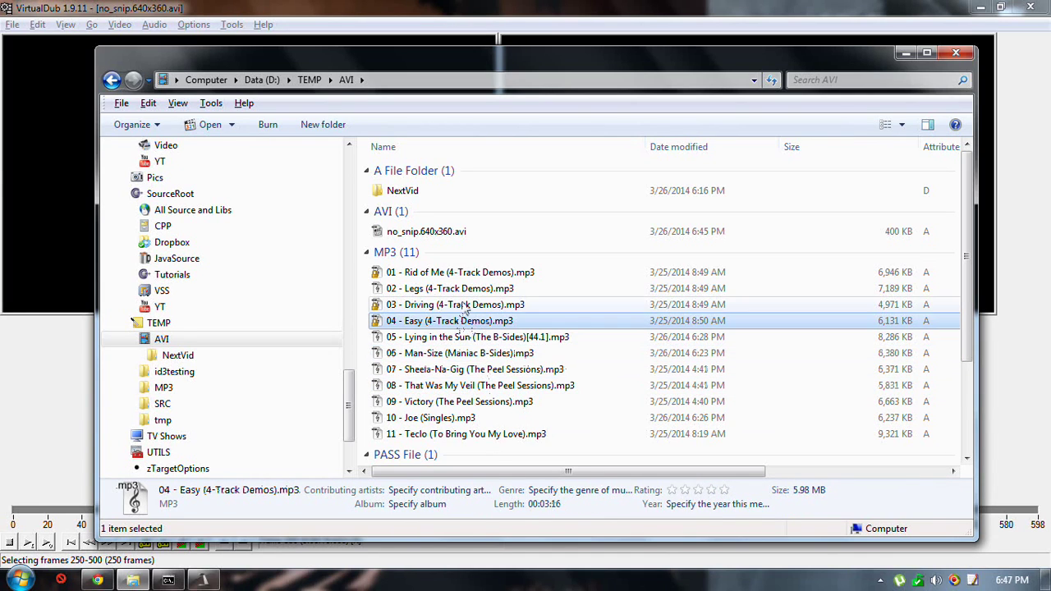
{"action": "left_click", "coordinate": [464, 306]}
{"action": "left_click", "coordinate": [467, 355]}
{"action": "left_click", "coordinate": [464, 275]}
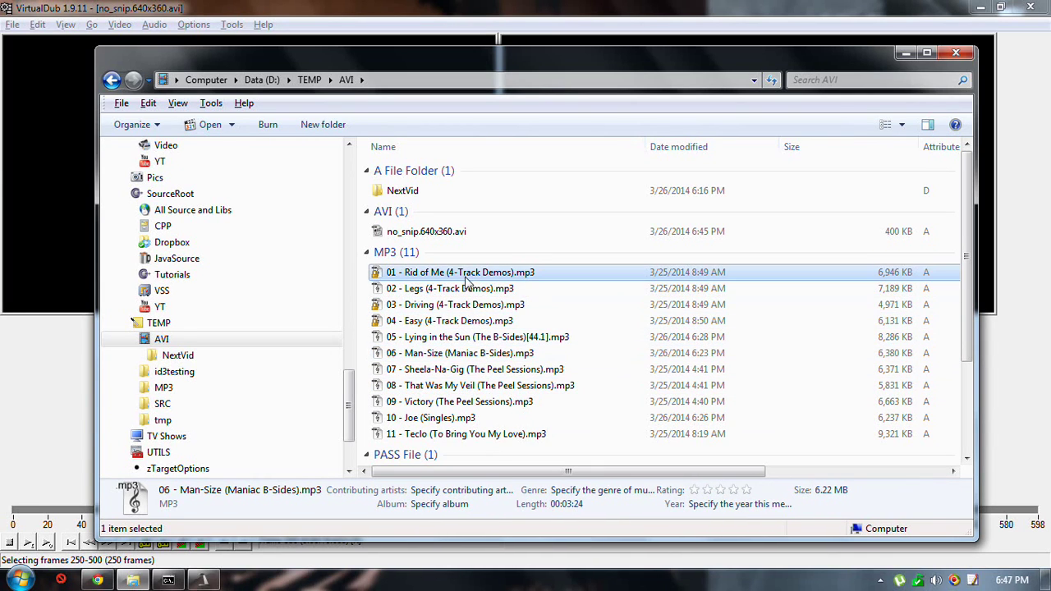
{"action": "left_click", "coordinate": [469, 304]}
{"action": "left_click", "coordinate": [471, 336]}
{"action": "left_click", "coordinate": [470, 355]}
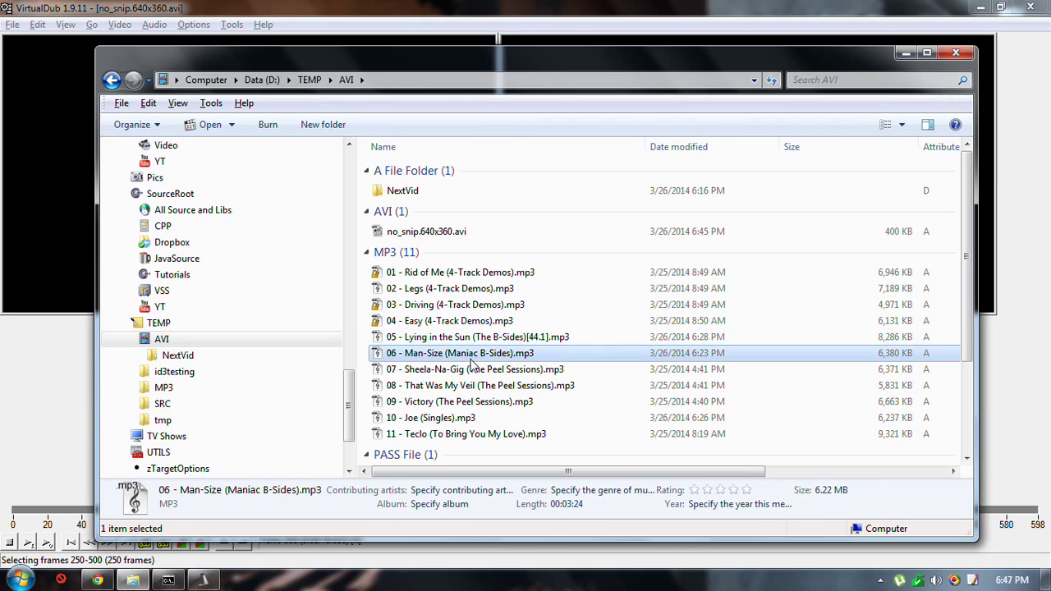
{"action": "left_click", "coordinate": [474, 355]}
{"action": "key", "text": "Escape"}
{"action": "key", "text": "Up"}
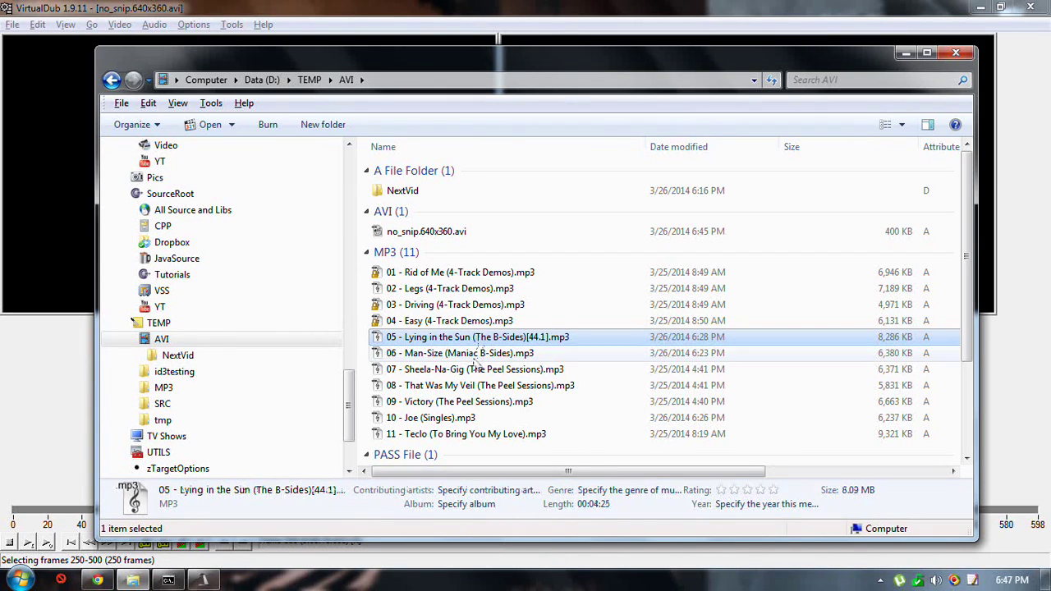
{"action": "left_click", "coordinate": [462, 436]}
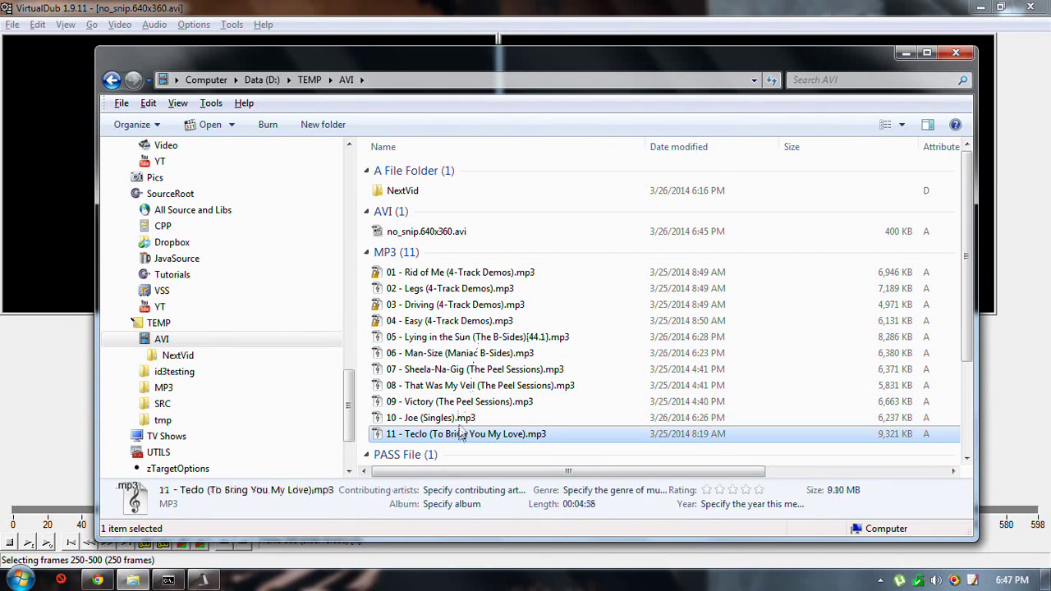
{"action": "key", "text": "Up"}
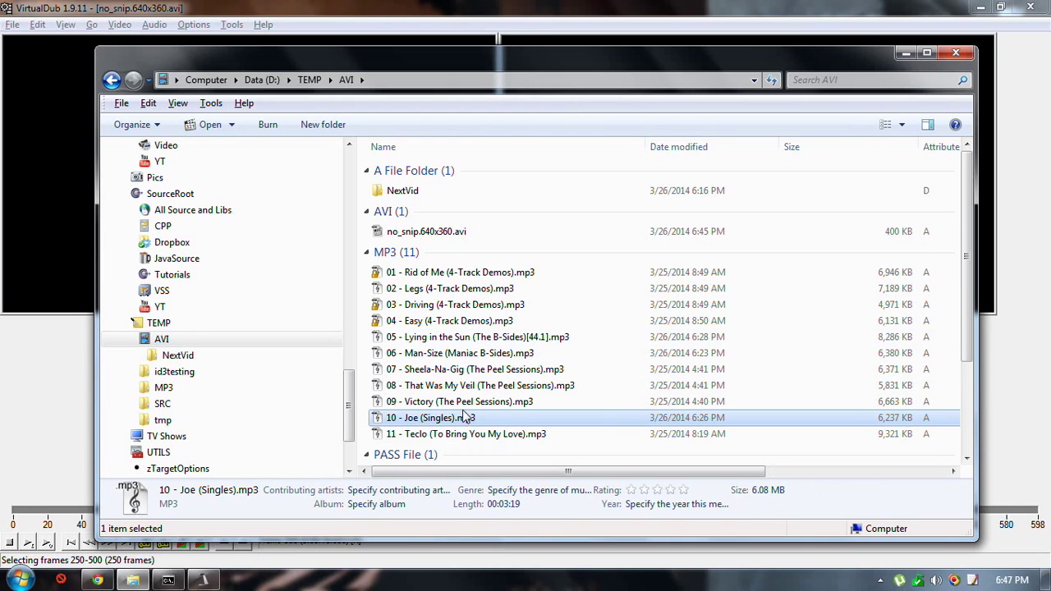
{"action": "left_click", "coordinate": [466, 403]}
{"action": "left_click", "coordinate": [469, 386]}
{"action": "left_click", "coordinate": [472, 370]}
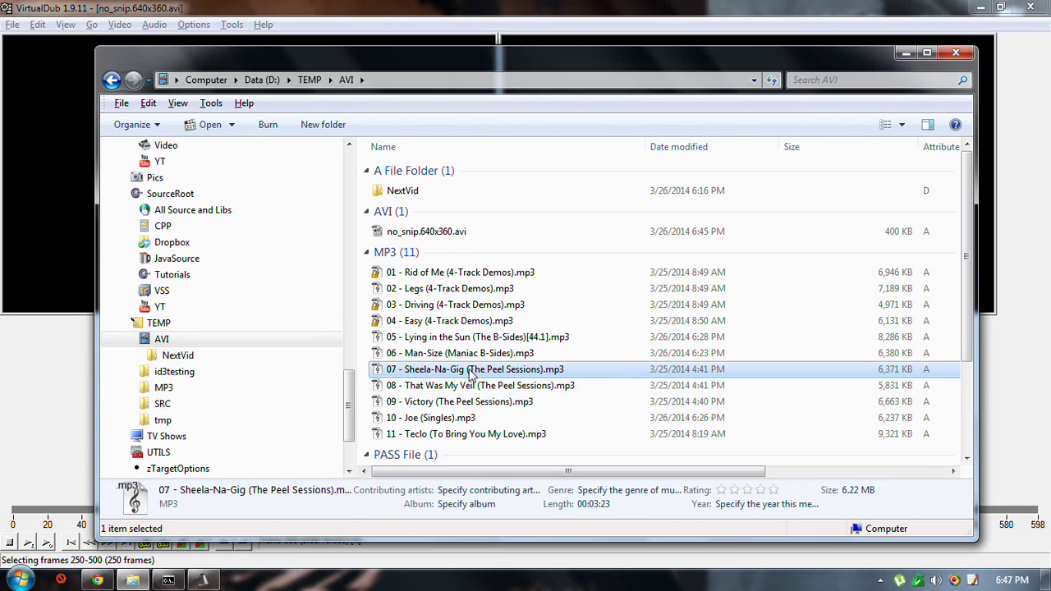
{"action": "left_click", "coordinate": [471, 355]}
{"action": "left_click", "coordinate": [480, 338]}
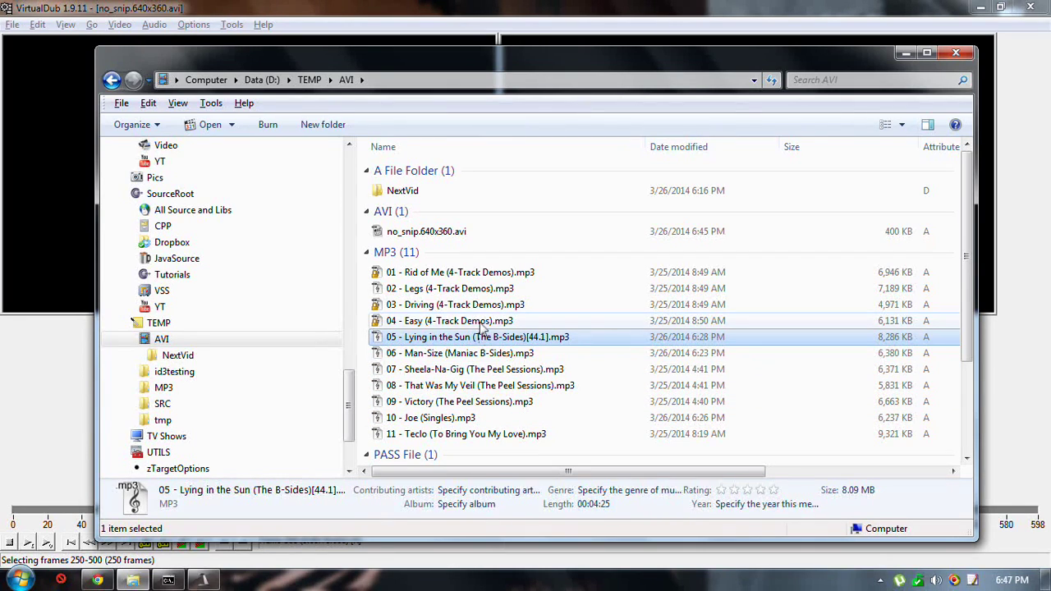
{"action": "left_click", "coordinate": [482, 321]}
{"action": "left_click", "coordinate": [498, 306]}
{"action": "left_click", "coordinate": [505, 288]}
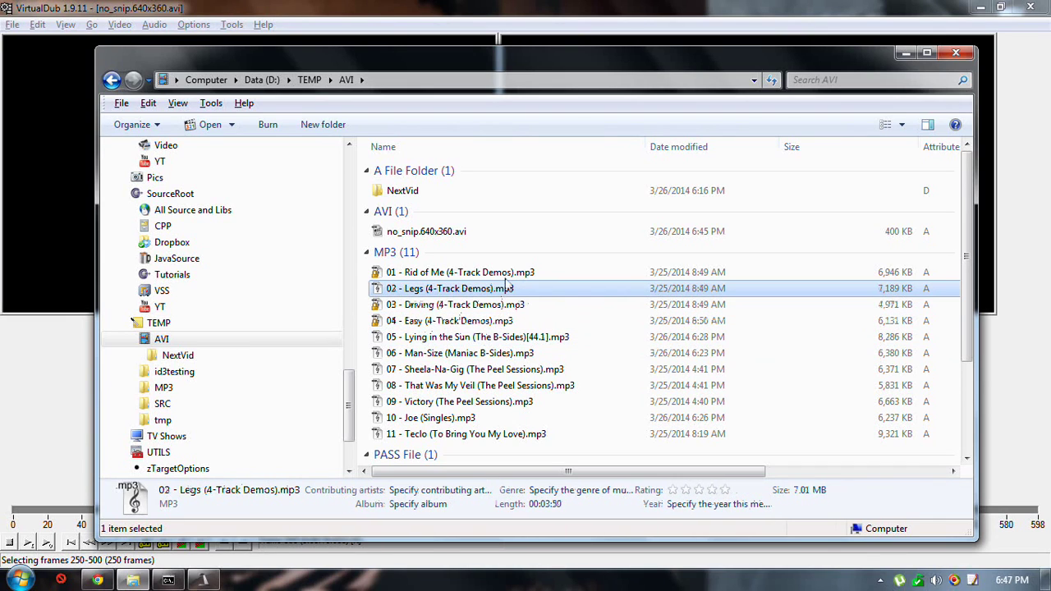
{"action": "left_click", "coordinate": [510, 274]}
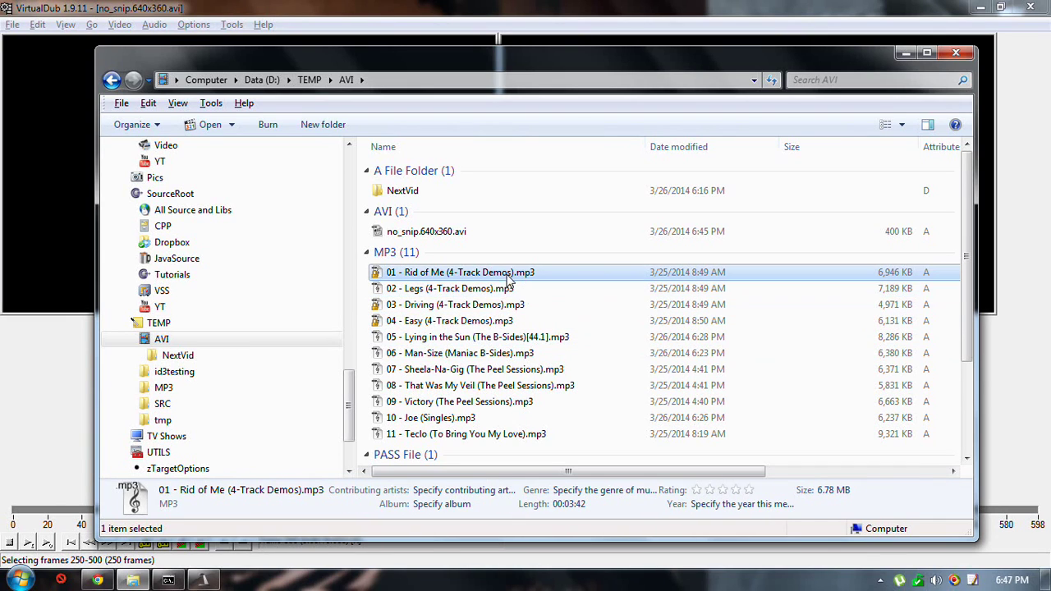
- Return to VirtualDub and paste the copied frames 250-500 repeatedly until the timeline reaches frame 9348, longer than the longest track
{"action": "left_click", "coordinate": [604, 8]}
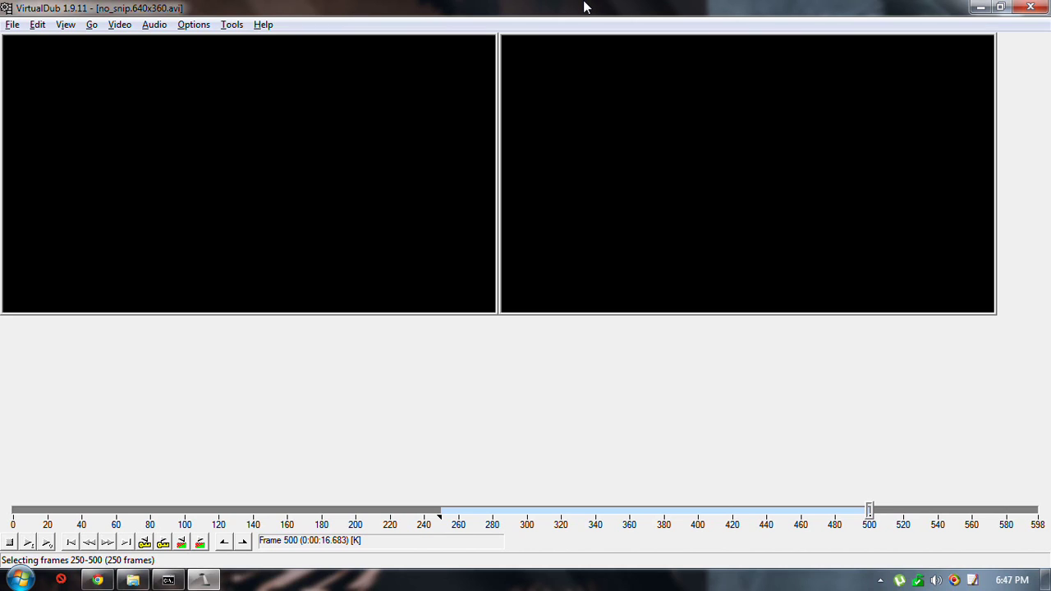
{"action": "key", "text": "ctrl+v"}
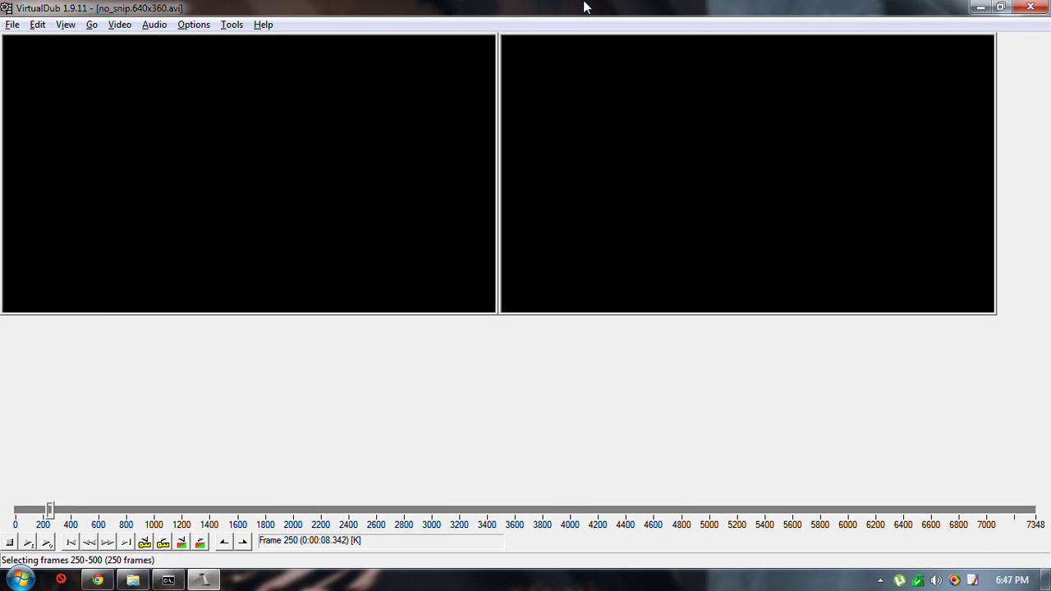
{"action": "key", "text": "End"}
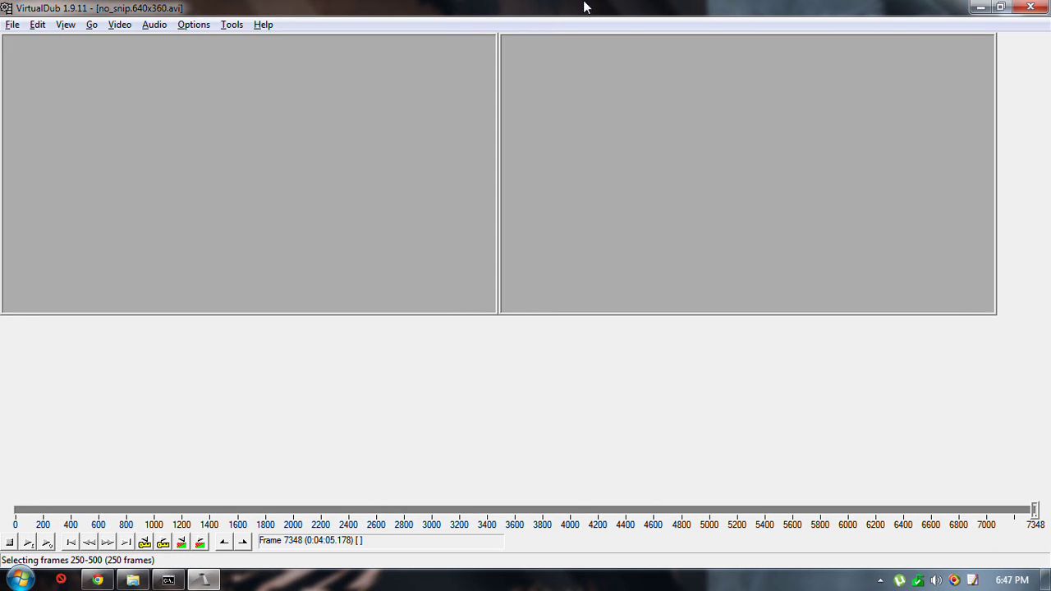
{"action": "key", "text": "Left"}
{"action": "key", "text": "shift+Left"}
{"action": "key", "text": "shift+Left"}
{"action": "key", "text": "shift+Left"}
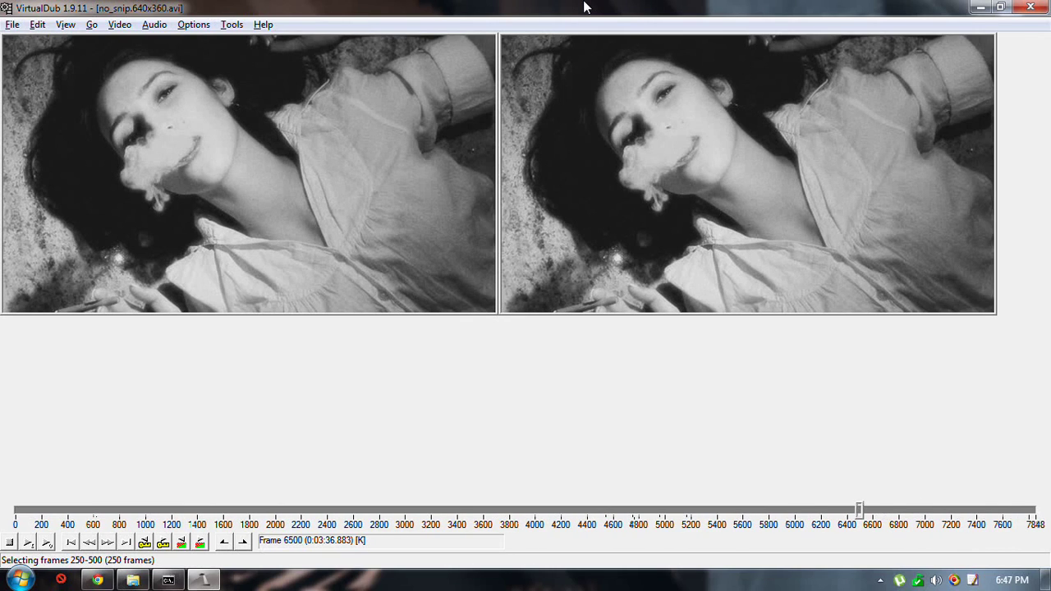
{"action": "key", "text": "ctrl+Right"}
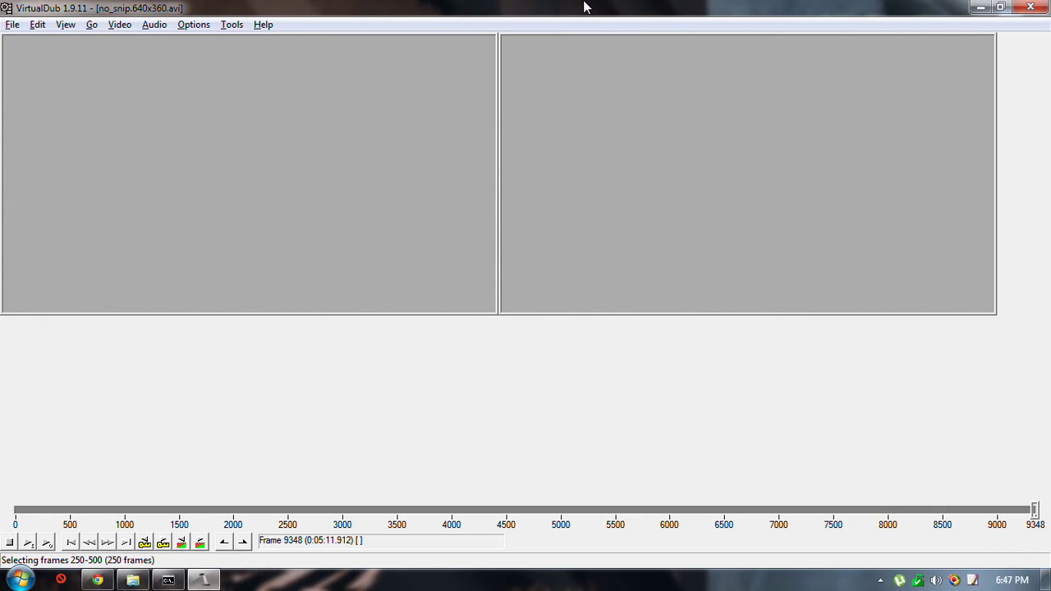
- Save the lengthened video as no_snip.640x360.long.avi in D:\TEMP\AVI
{"action": "key", "text": "F7"}
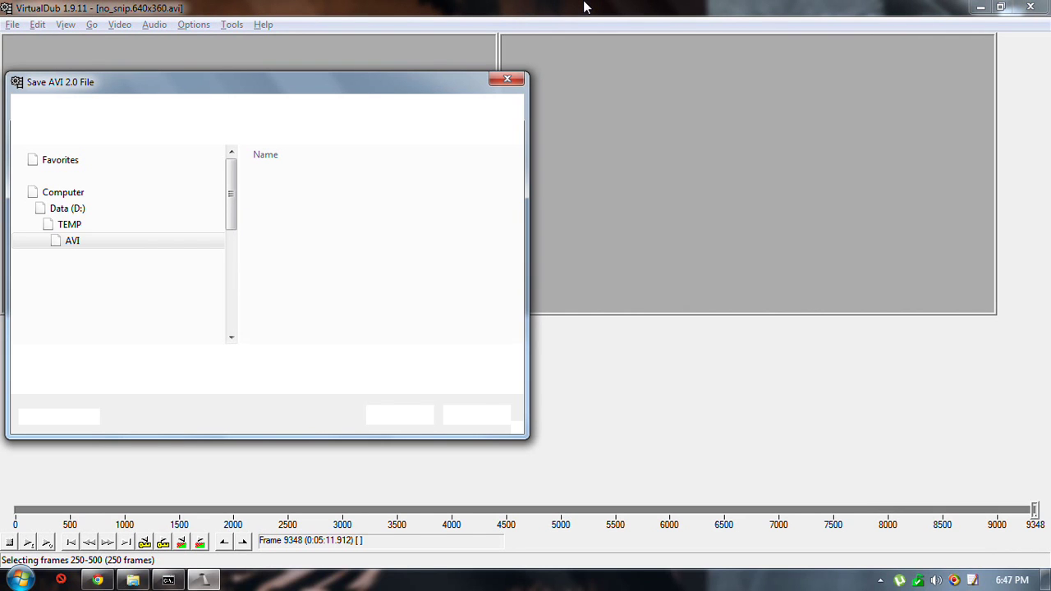
{"action": "key", "text": "End"}
{"action": "key", "text": "Left"}
{"action": "key", "text": "Left"}
{"action": "key", "text": "Left"}
{"action": "key", "text": "Left"}
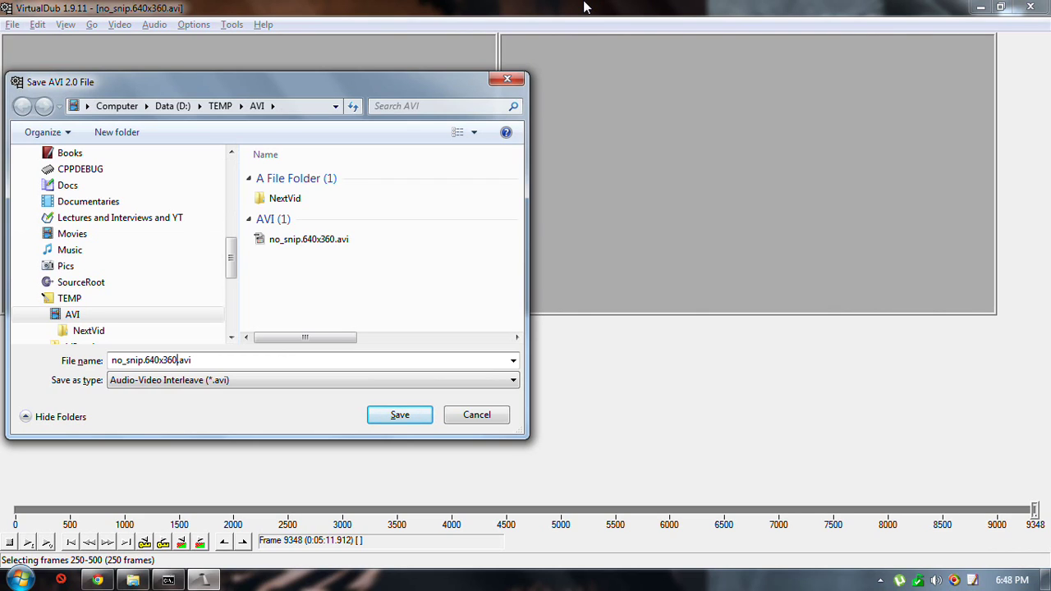
{"action": "type", "text": ".long."}
{"action": "key", "text": "Return"}
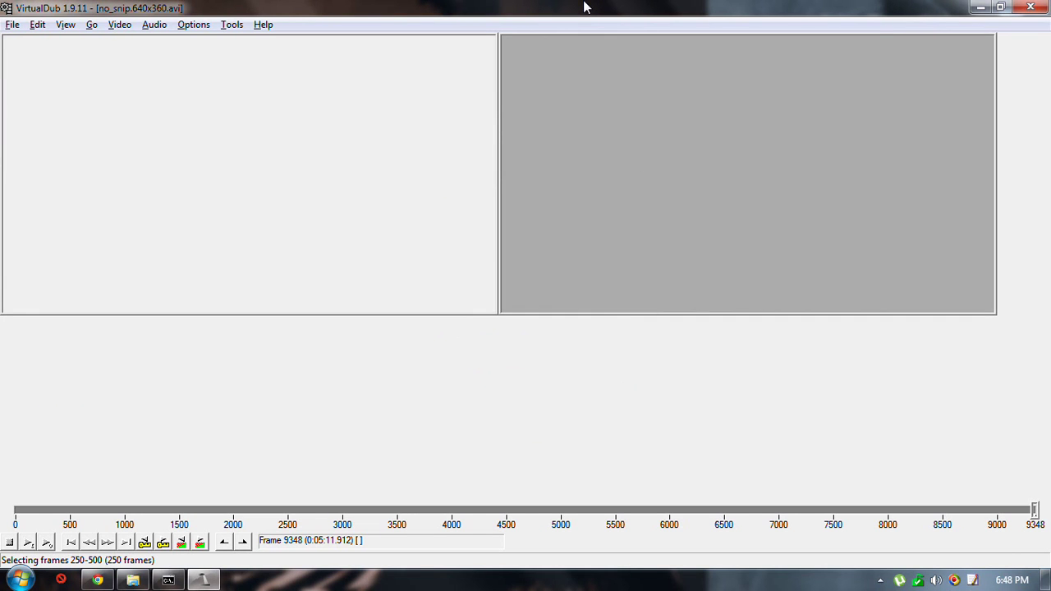
- Close VirtualDub and delete the short video no_snip.640x360.avi from the AVI folder
{"action": "left_click", "coordinate": [1031, 7]}
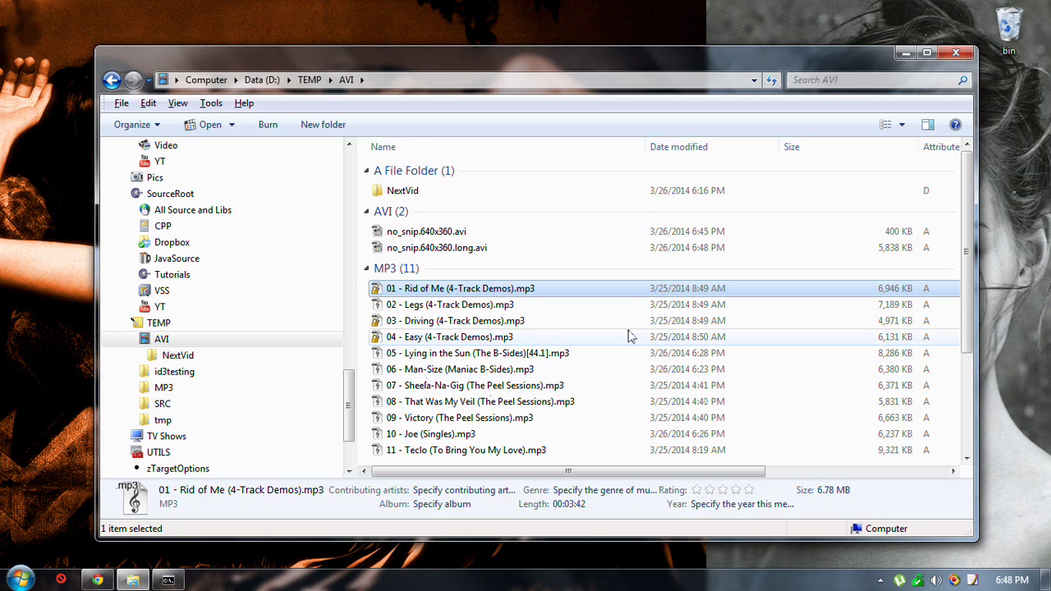
{"action": "left_click", "coordinate": [586, 235]}
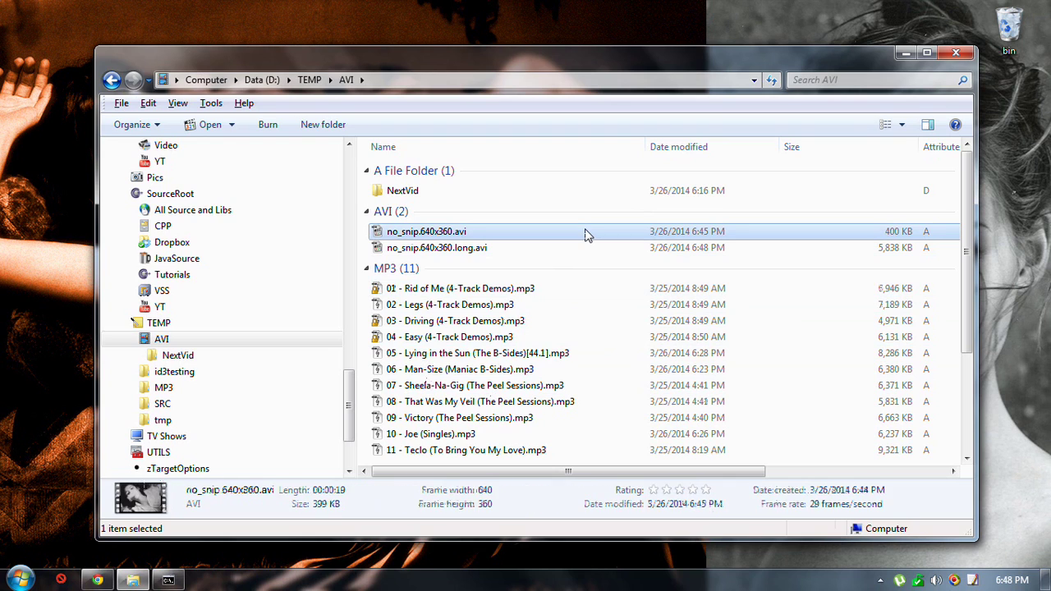
{"action": "key", "text": "Delete"}
{"action": "key", "text": "Return"}
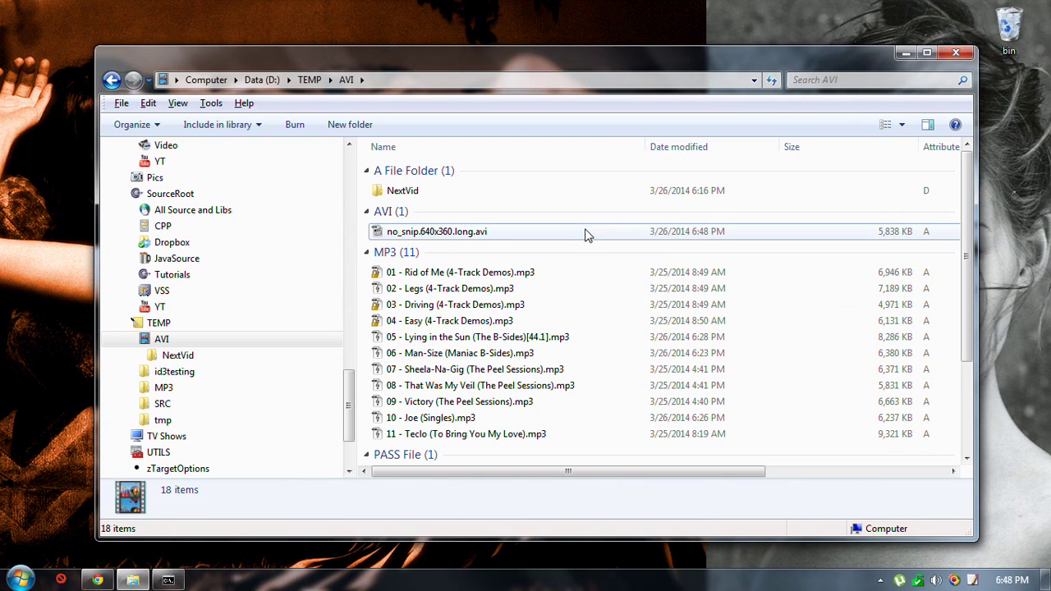
- Play no_snip.640x360.long.avi, sample several positions along its length, view it full screen briefly, and close the player
{"action": "left_click", "coordinate": [578, 236]}
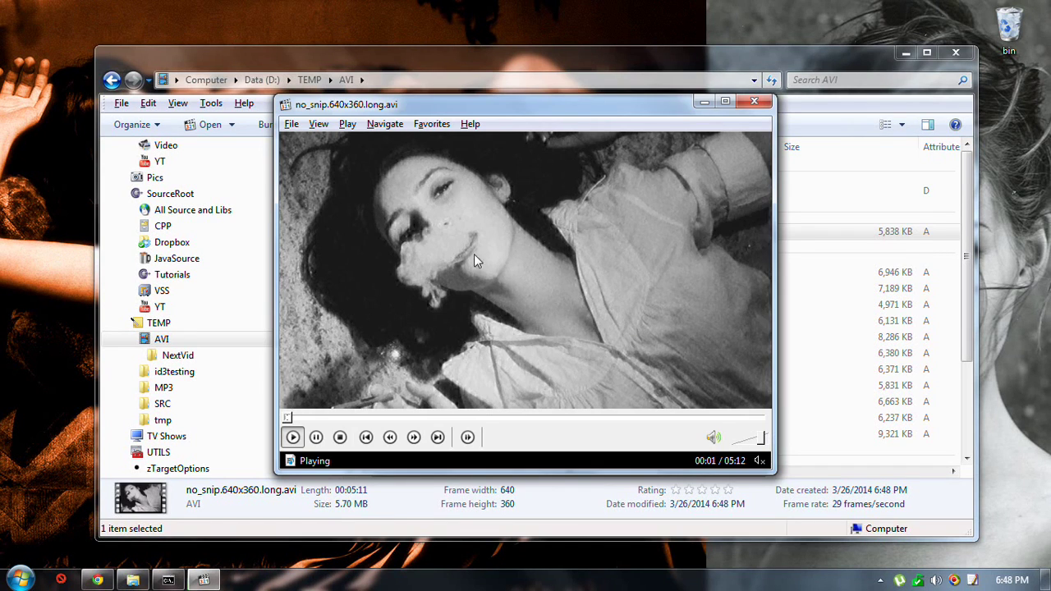
{"action": "left_click", "coordinate": [376, 417]}
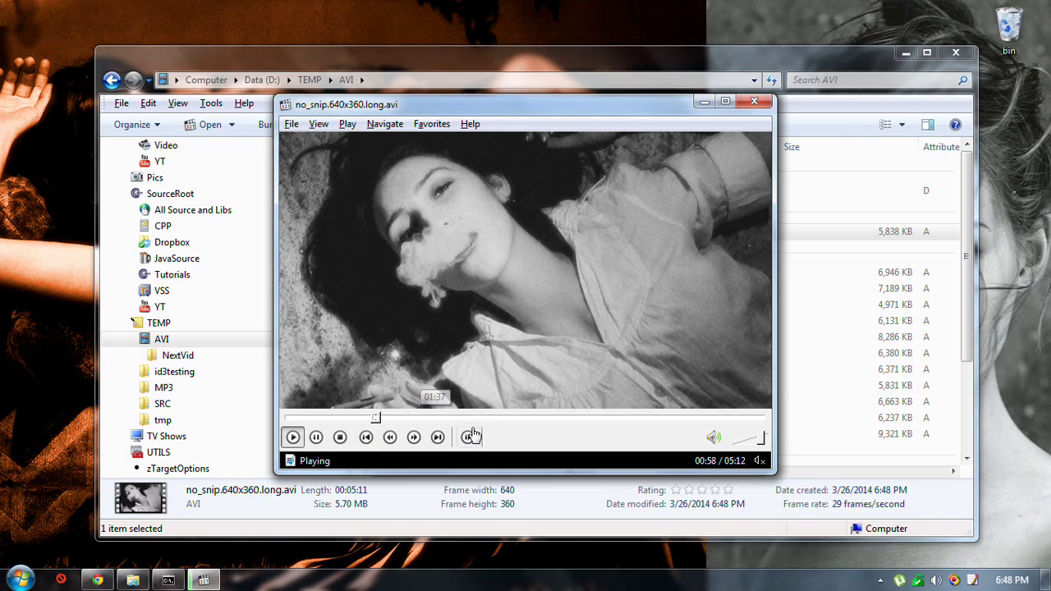
{"action": "left_click", "coordinate": [614, 417]}
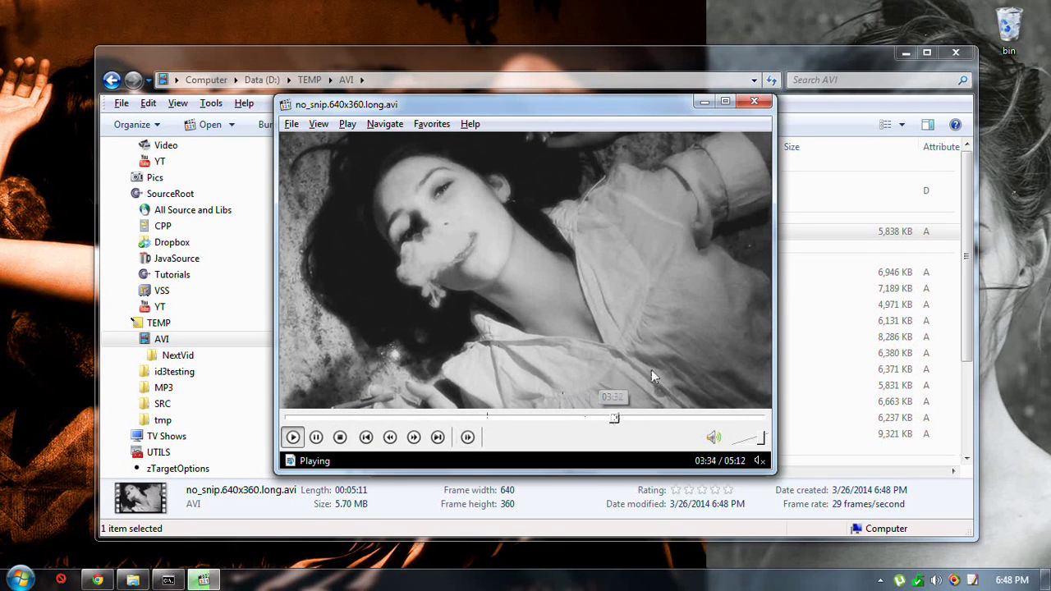
{"action": "left_click", "coordinate": [699, 417]}
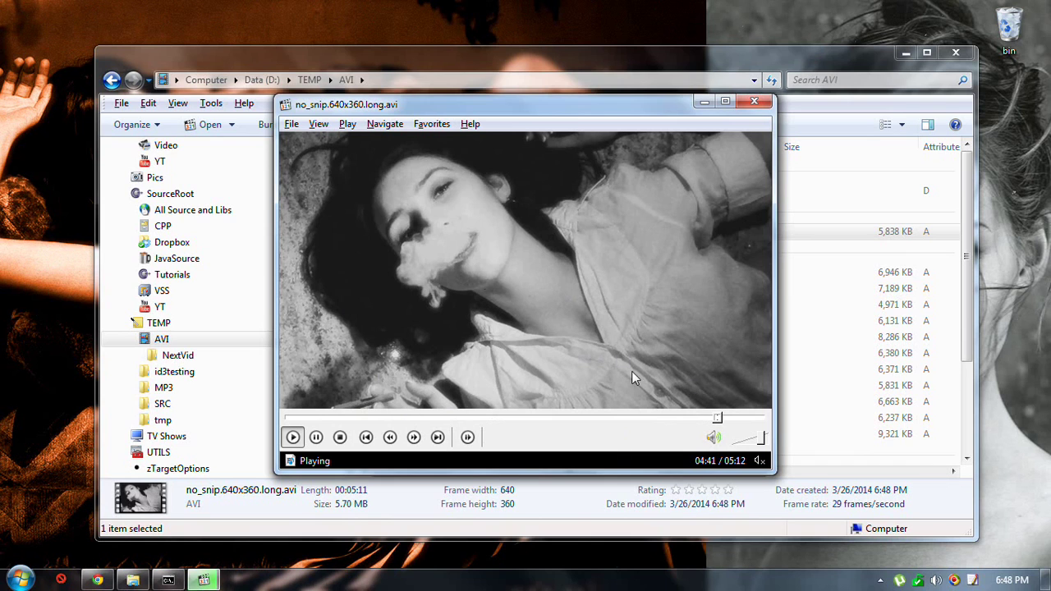
{"action": "double_click", "coordinate": [530, 261]}
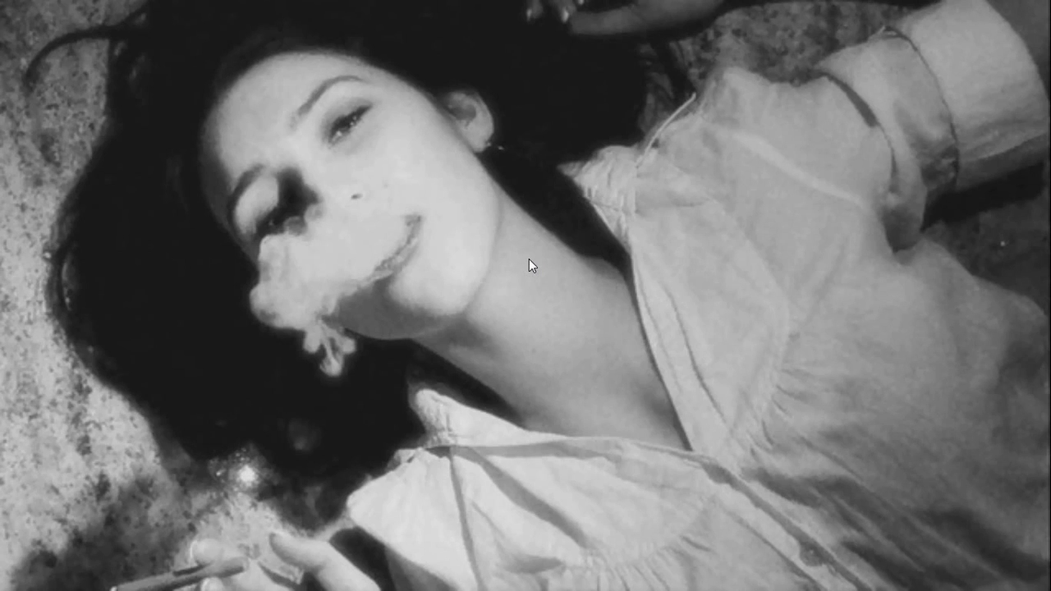
{"action": "double_click", "coordinate": [529, 259]}
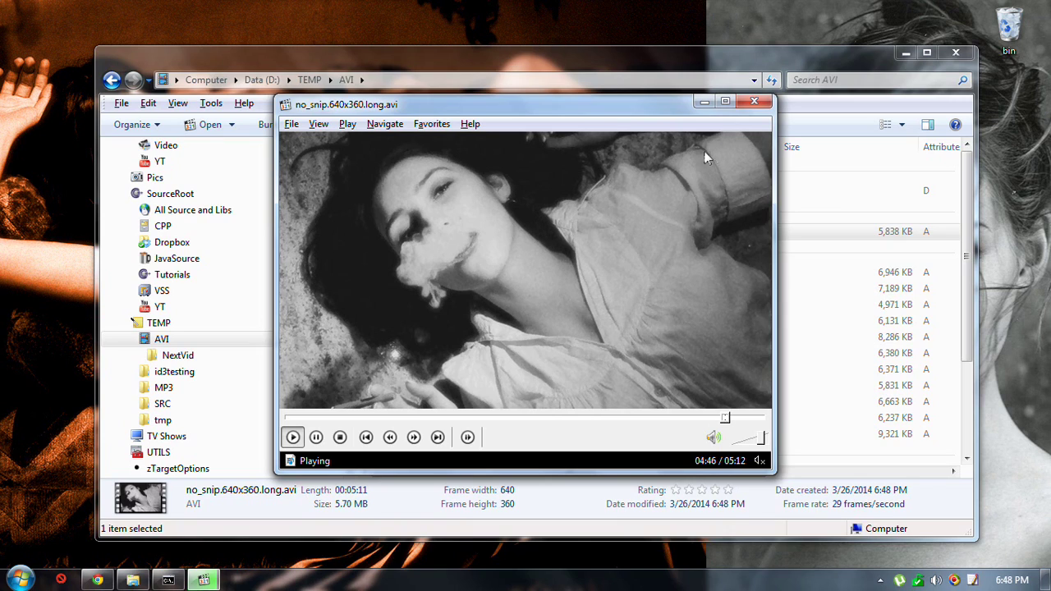
{"action": "left_click", "coordinate": [755, 103]}
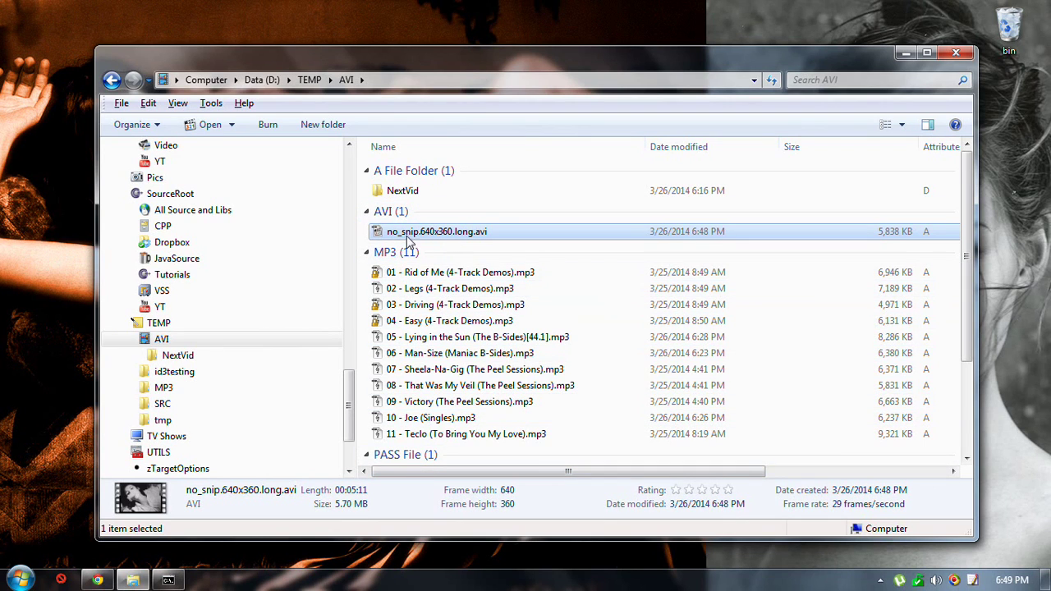
{"action": "left_click", "coordinate": [516, 276]}
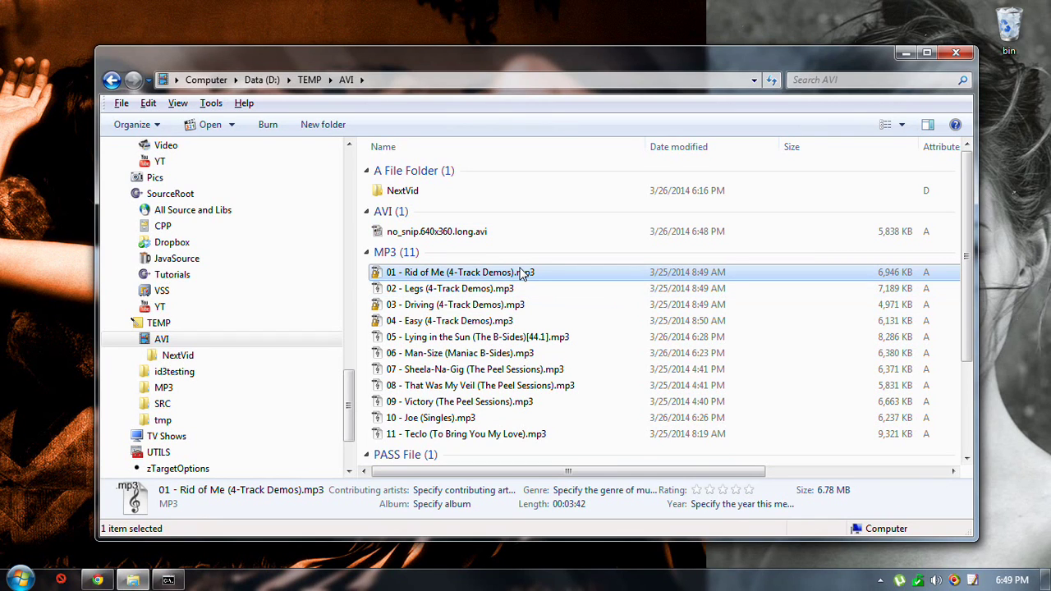
{"action": "right_click", "coordinate": [522, 274]}
{"action": "left_click", "coordinate": [512, 291]}
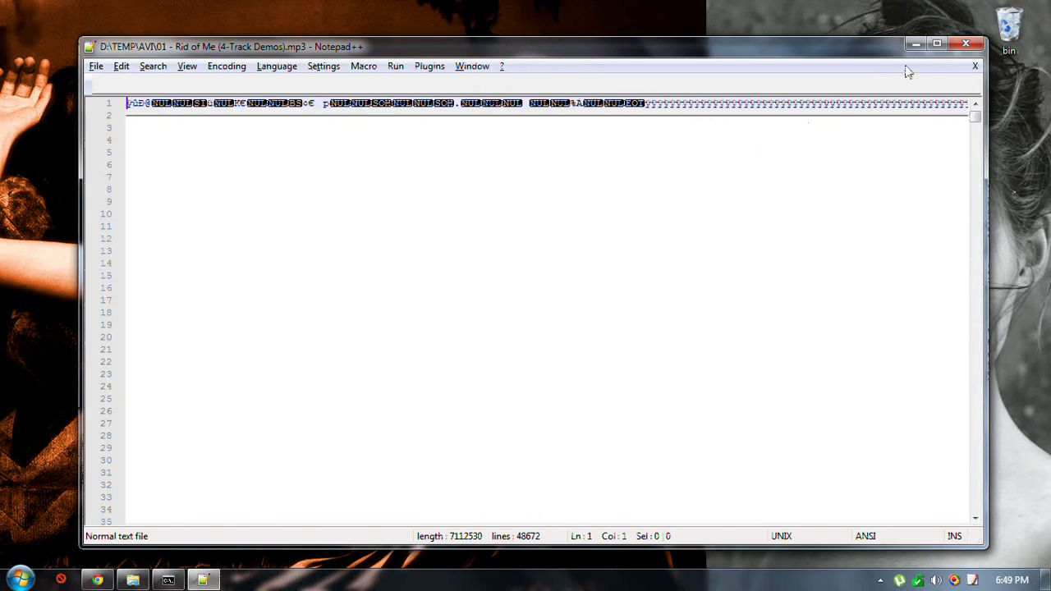
{"action": "left_click", "coordinate": [969, 45]}
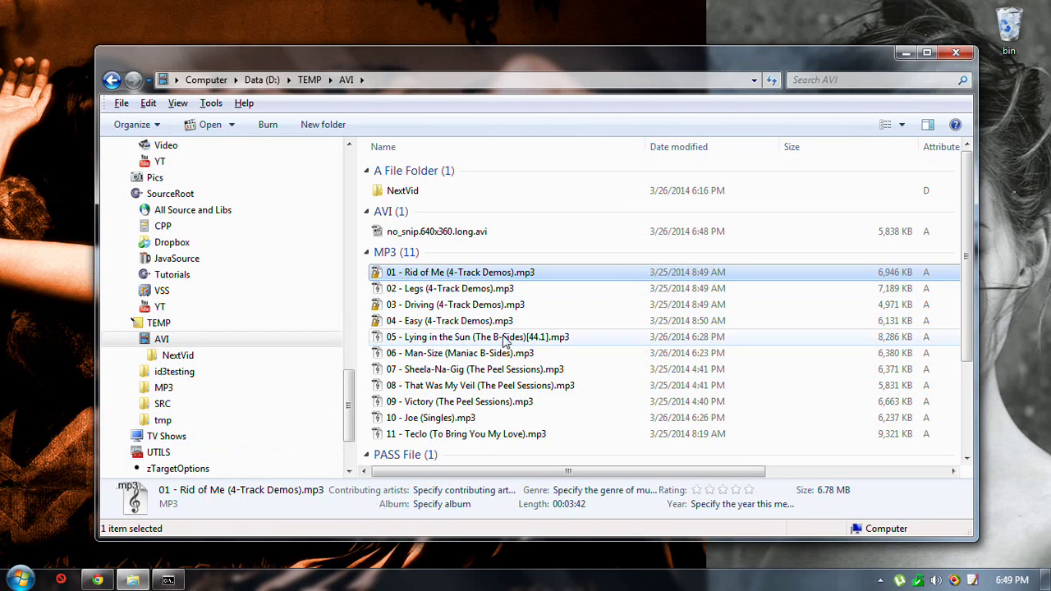
- Play 01 - Rid of Me (4-Track Demos).mp3 and check its bit rate and sampling rate through the ffdshow audio decoder
{"action": "key", "text": "Return"}
{"action": "left_click", "coordinate": [610, 375]}
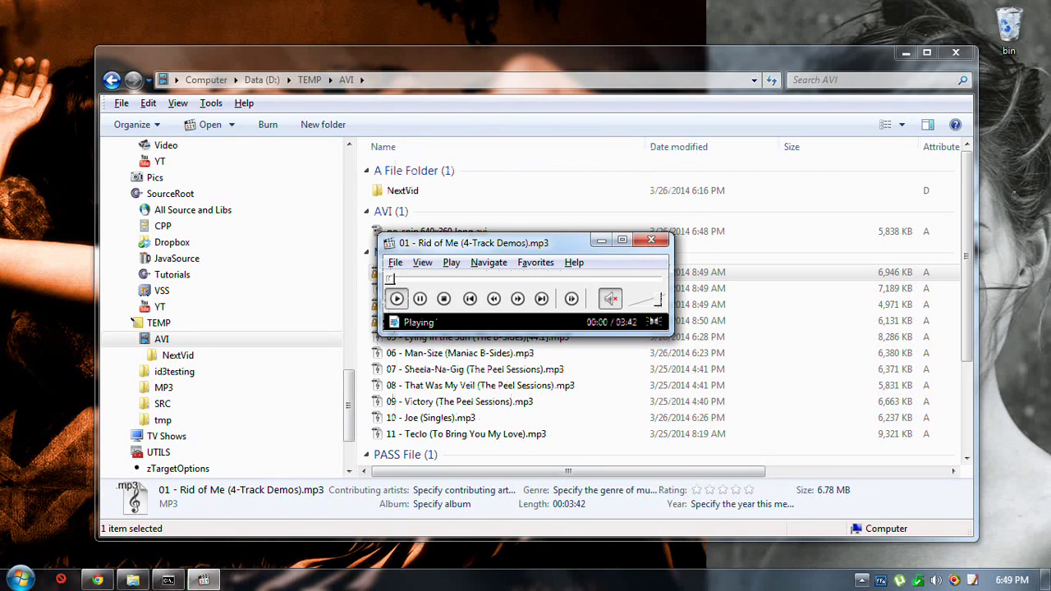
{"action": "mouse_move", "coordinate": [880, 583]}
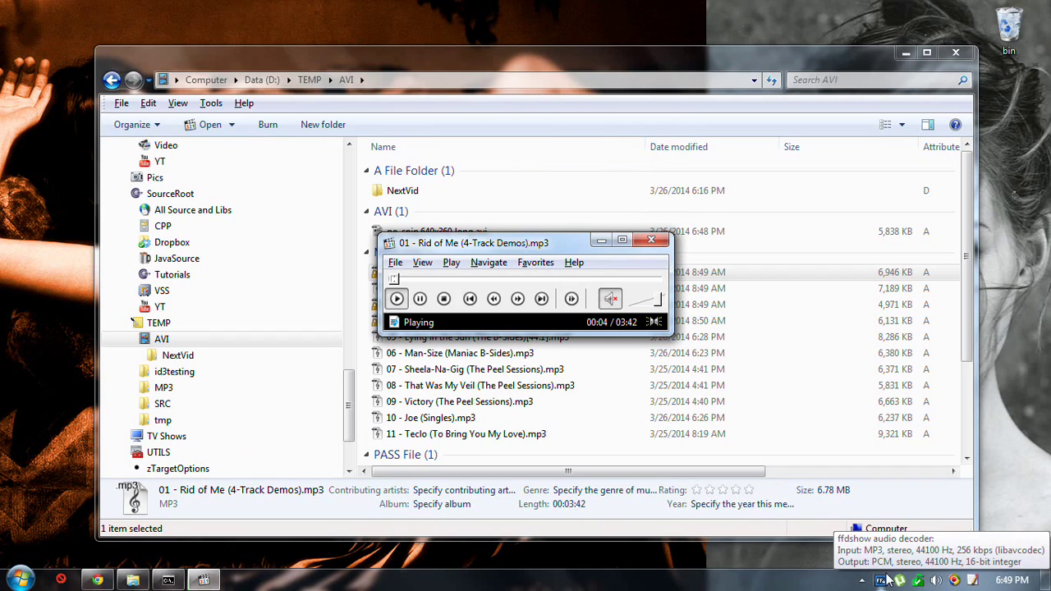
{"action": "left_click", "coordinate": [653, 244]}
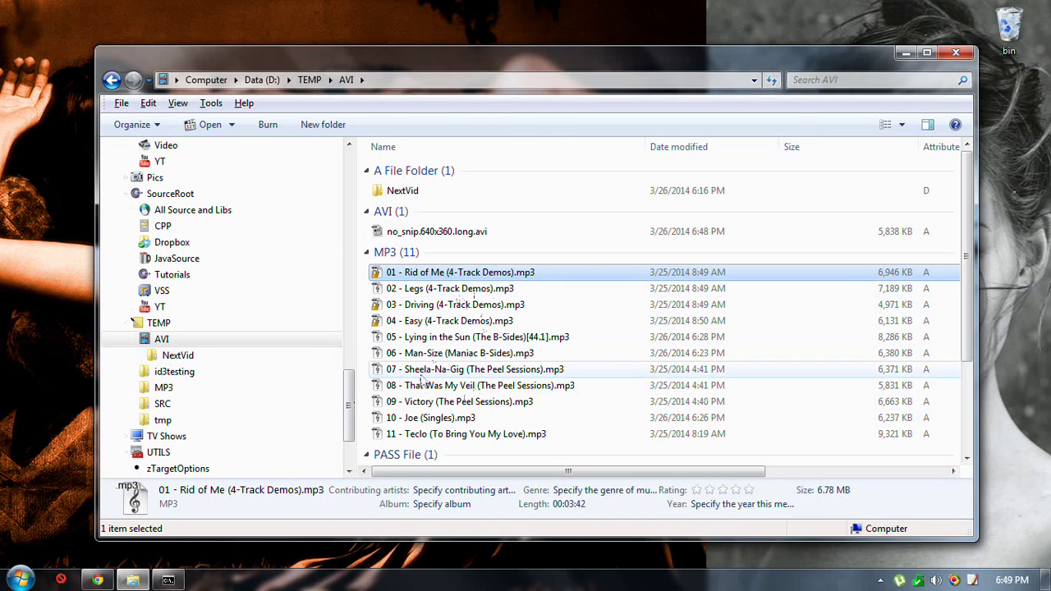
{"action": "left_click", "coordinate": [20, 580]}
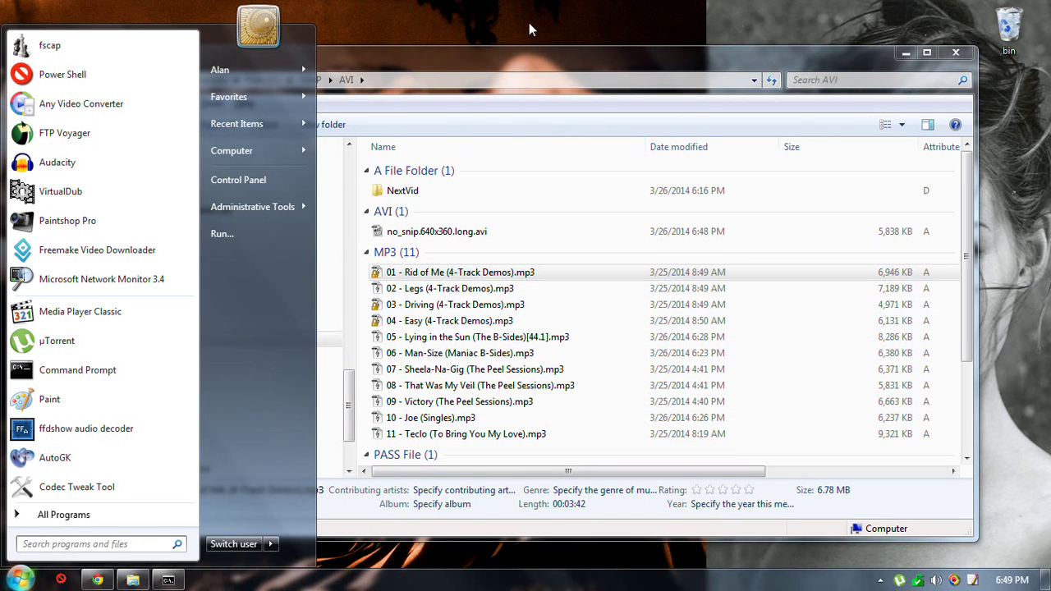
{"action": "left_click", "coordinate": [504, 56]}
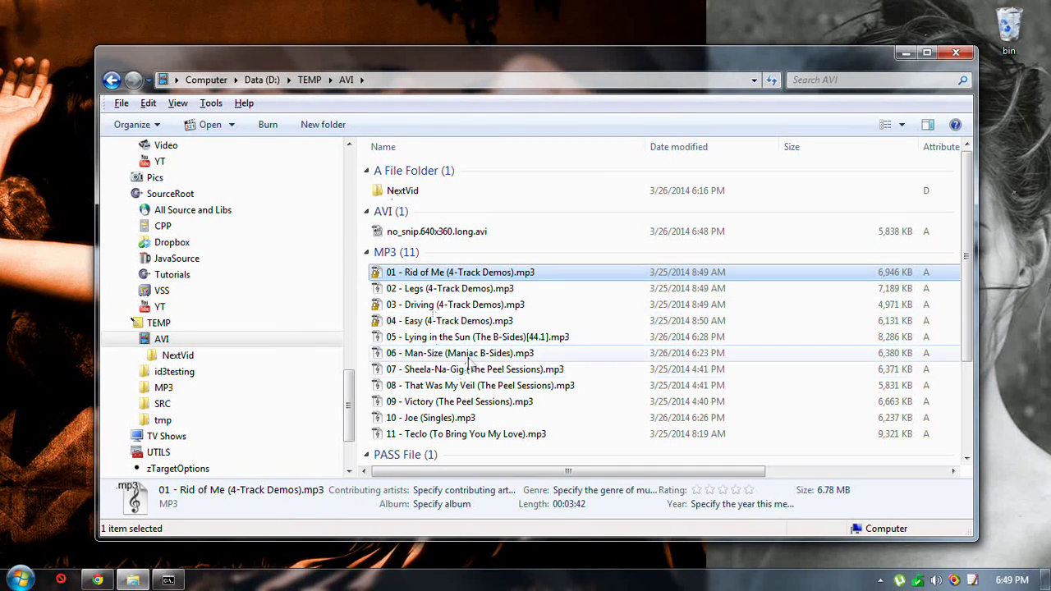
- Inspect the bit rate and sampling rate of 02 - Legs (4-Track Demos).mp3 in MediaInfo
{"action": "left_click", "coordinate": [465, 291]}
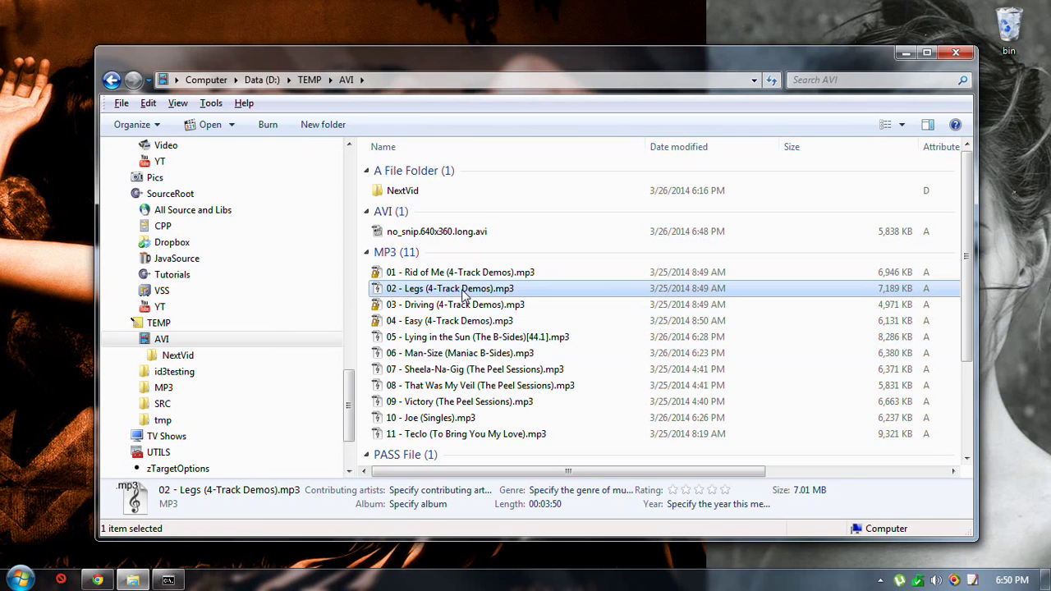
{"action": "right_click", "coordinate": [465, 293]}
{"action": "key", "text": "Escape"}
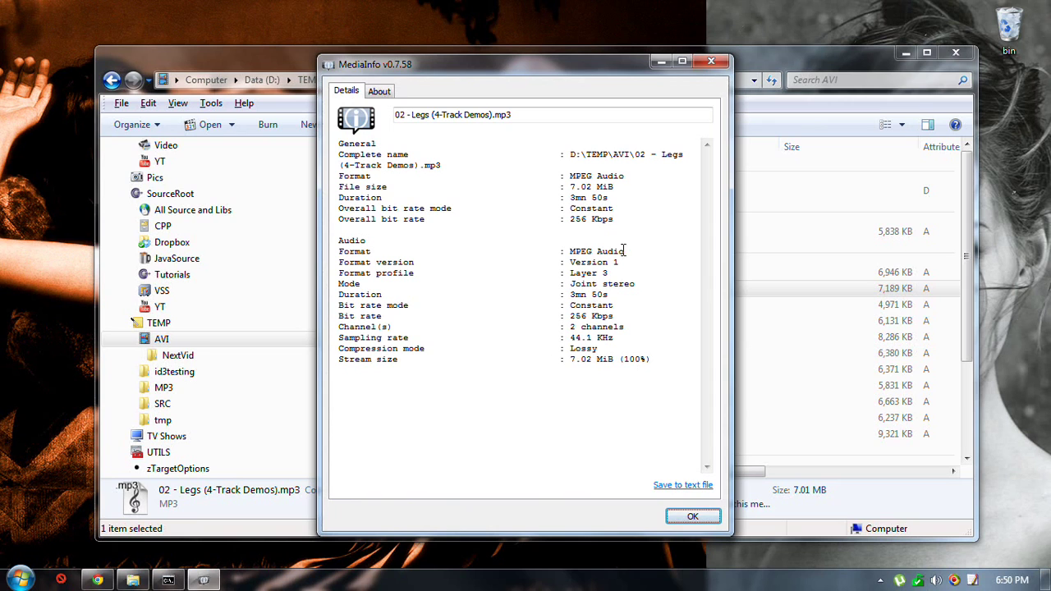
{"action": "left_click", "coordinate": [711, 63]}
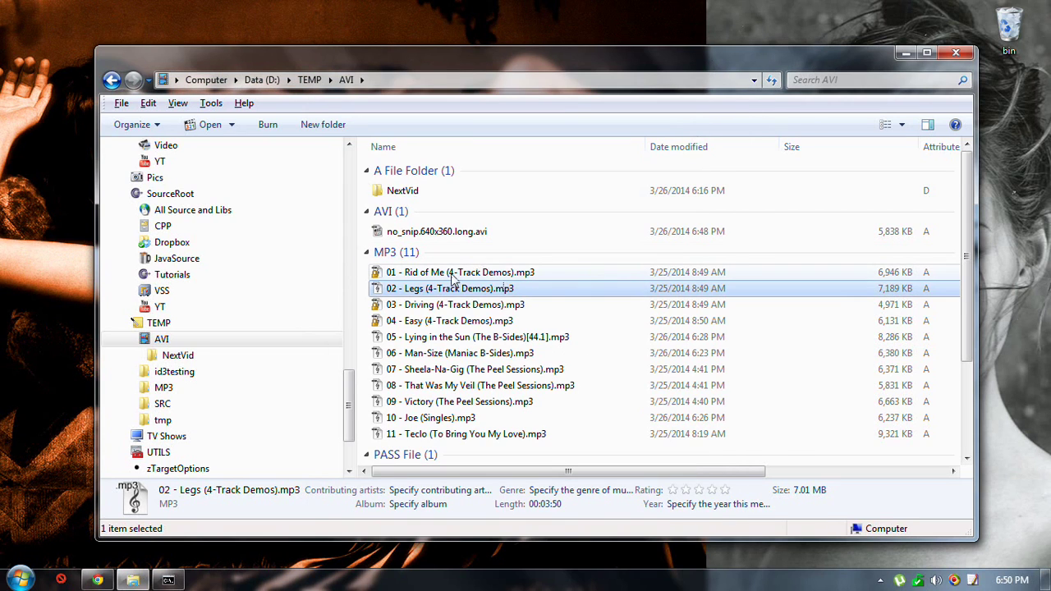
- Switch to VirtualDub, load the direct.vcf processing settings and open no_snip.640x360.long.avi from D:\TEMP\AVI
{"action": "left_click", "coordinate": [451, 276]}
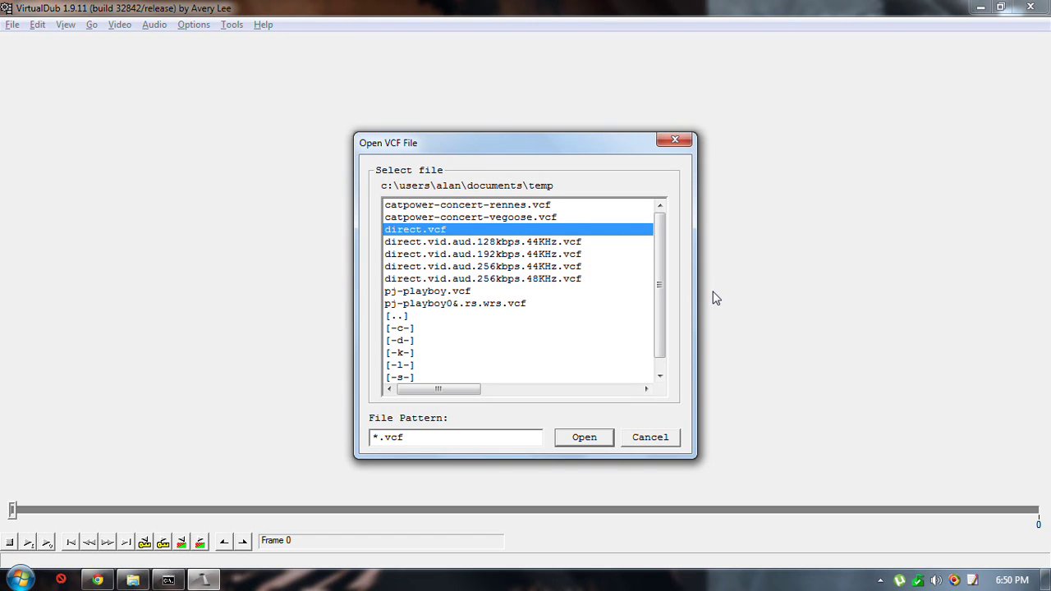
{"action": "key", "text": "Down"}
{"action": "key", "text": "Down"}
{"action": "key", "text": "Down"}
{"action": "key", "text": "Up"}
{"action": "key", "text": "Down"}
{"action": "key", "text": "Up"}
{"action": "key", "text": "Up"}
{"action": "key", "text": "Up"}
{"action": "key", "text": "Return"}
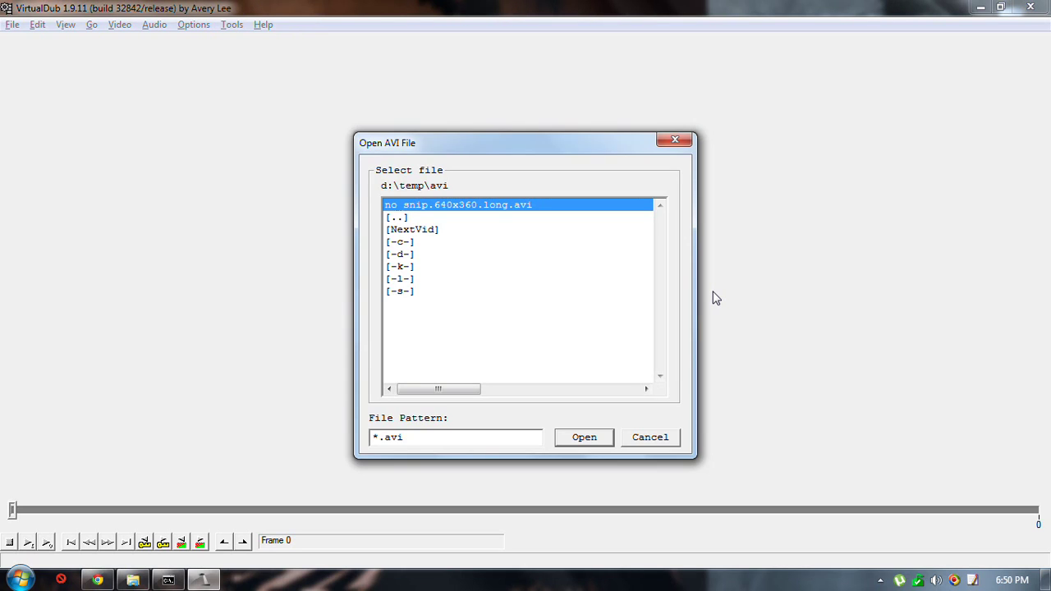
{"action": "key", "text": "Return"}
- Set the video's audio source to the external file 01 - Rid of Me (4-Track Demos).mp3, filtering the file list by *.mp3
{"action": "key", "text": "alt+a"}
{"action": "key", "text": "o"}
{"action": "key", "text": "Tab"}
{"action": "key", "text": "End"}
{"action": "type", "text": "mp3"}
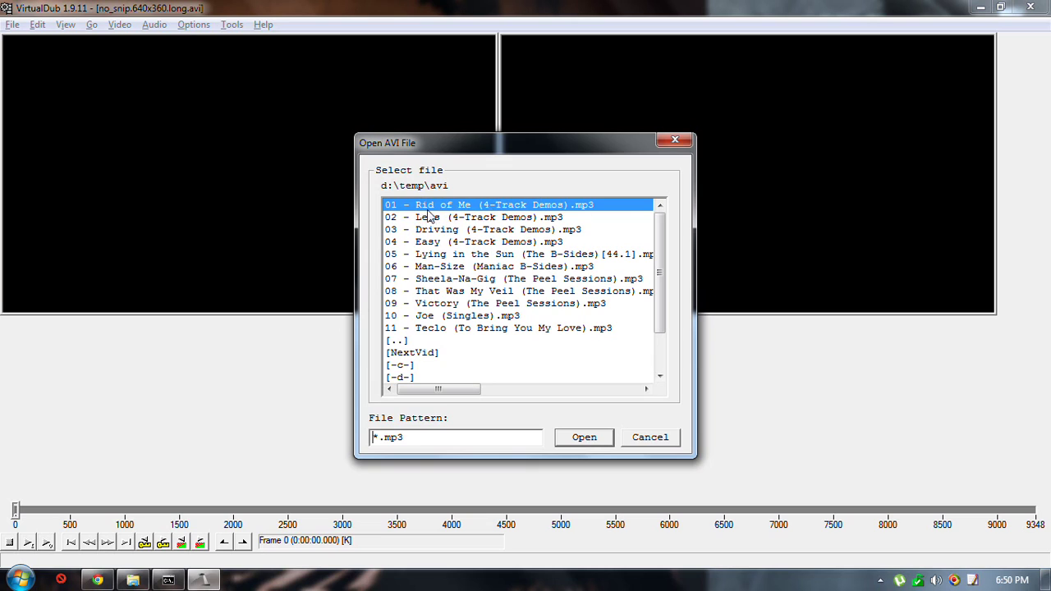
{"action": "left_click", "coordinate": [584, 437]}
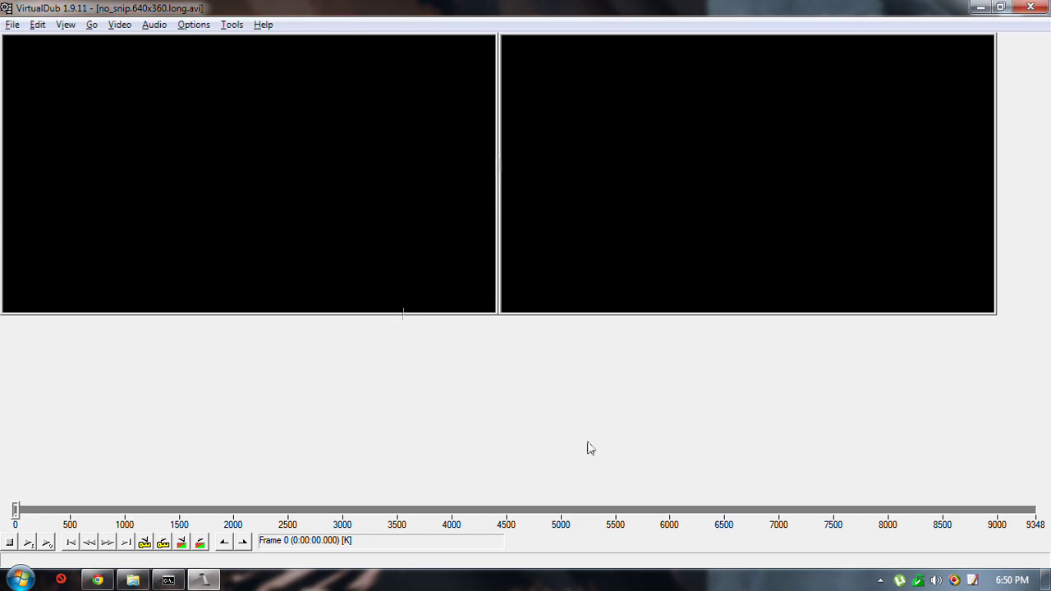
{"action": "left_click", "coordinate": [245, 201]}
- Check track 01's length in the AVI folder, and position VirtualDub's playhead at the song's end, frame 6653 (0:03:41.988)
{"action": "key", "text": "alt+Tab"}
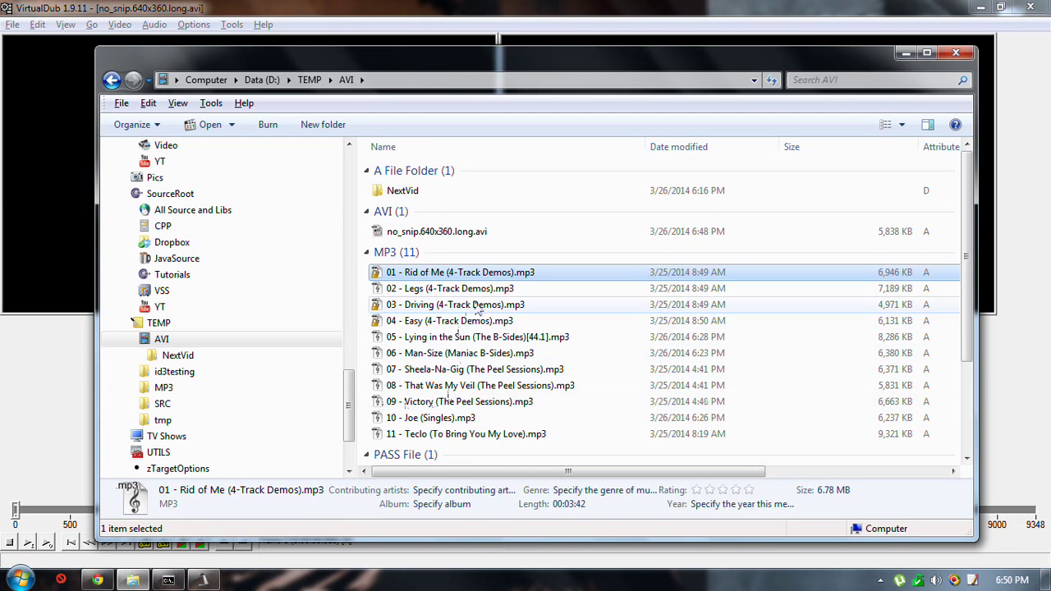
{"action": "key", "text": "alt+Tab"}
{"action": "left_click", "coordinate": [593, 511]}
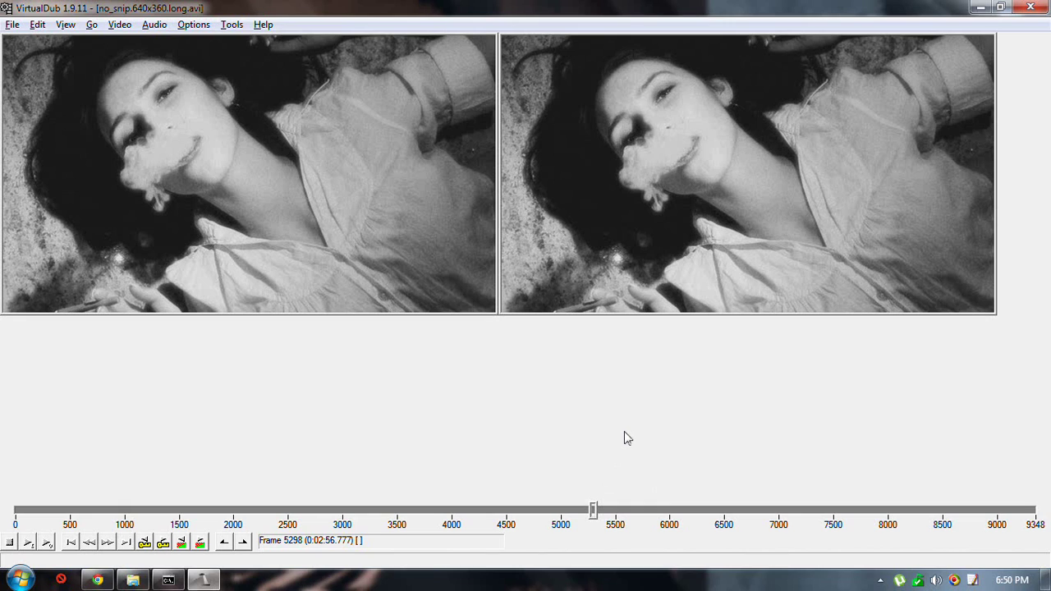
{"action": "key", "text": "shift+Right"}
{"action": "key", "text": "shift+Right"}
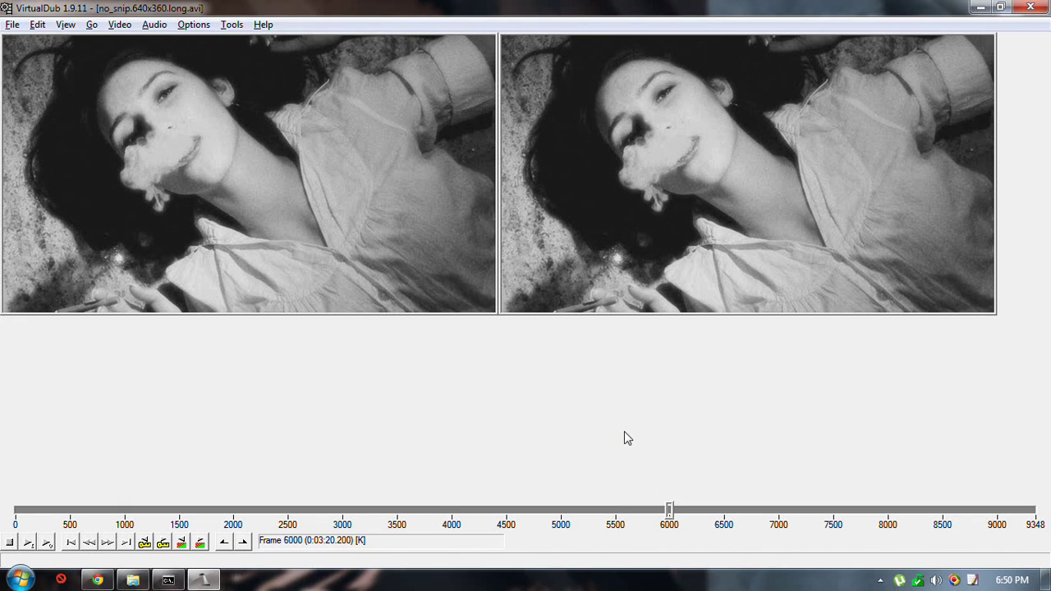
{"action": "key", "text": "shift+Right"}
{"action": "key", "text": "shift+Right"}
{"action": "key", "text": "shift+Right"}
{"action": "key", "text": "shift+Left"}
{"action": "key", "text": "Right"}
{"action": "key", "text": "space"}
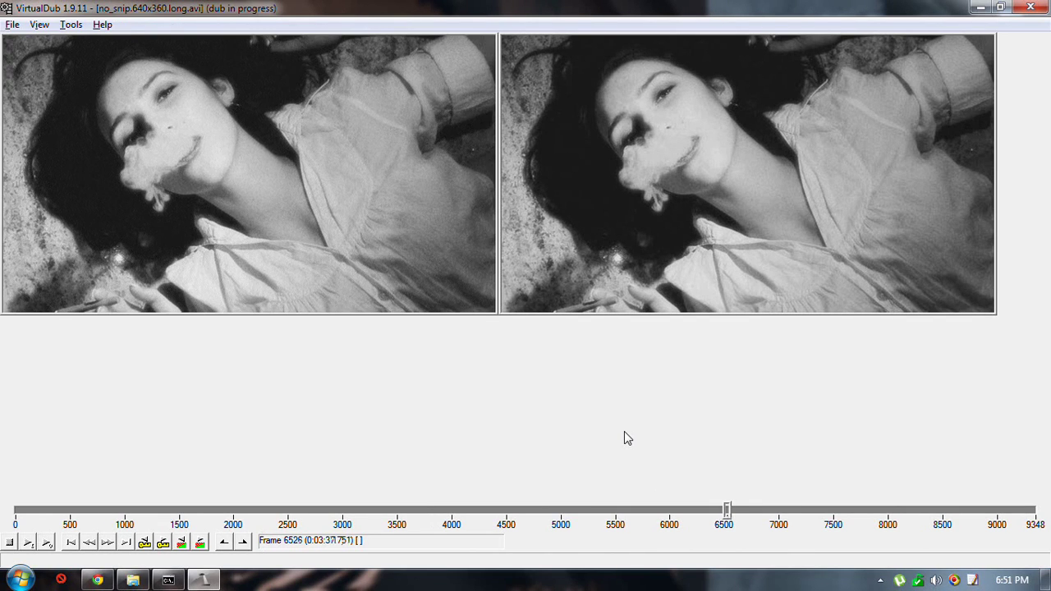
{"action": "key", "text": "space"}
{"action": "key", "text": "shift+Right"}
{"action": "key", "text": "shift+Left"}
{"action": "key", "text": "space"}
{"action": "key", "text": "space"}
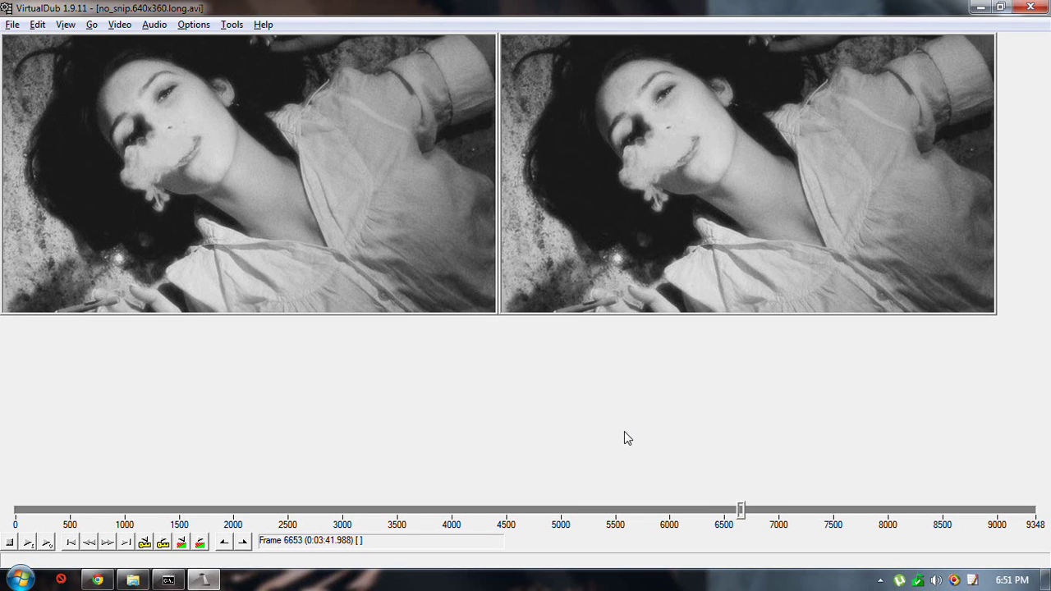
- Mark the range from frame 6653 to the final frame 9348 and delete it
{"action": "key", "text": "Home"}
{"action": "key", "text": "ctrl+End"}
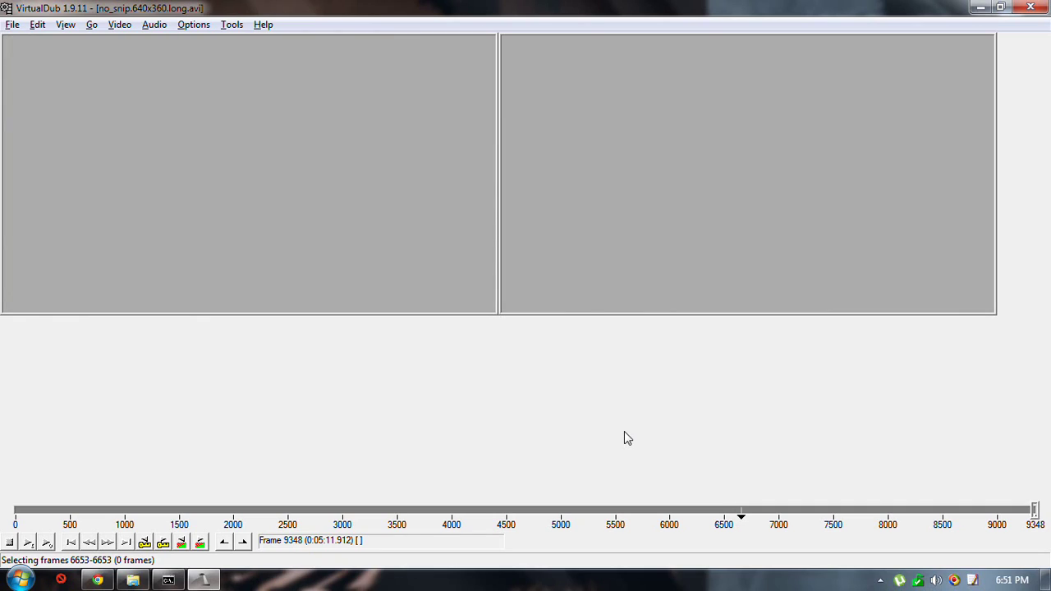
{"action": "key", "text": "End"}
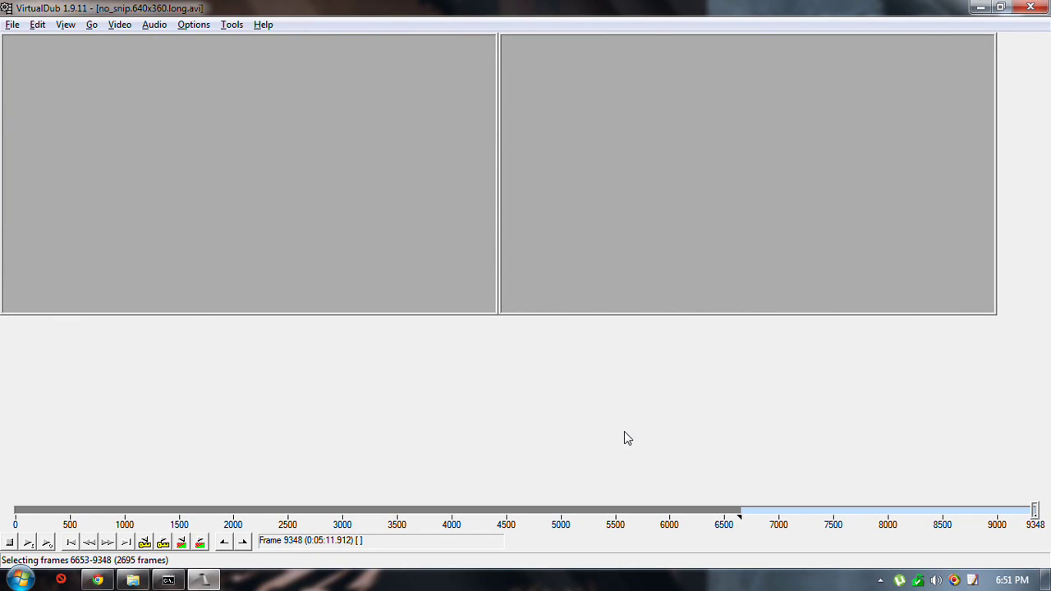
{"action": "key", "text": "Delete"}
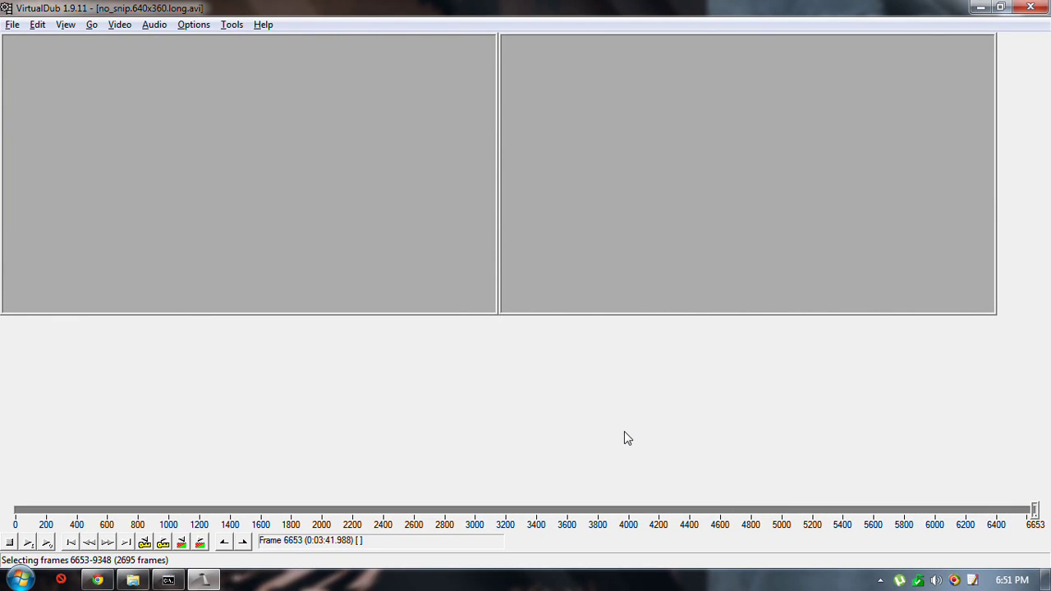
- Save the trimmed video as 01 in D:\TEMP\AVI and close VirtualDub
{"action": "key", "text": "F7"}
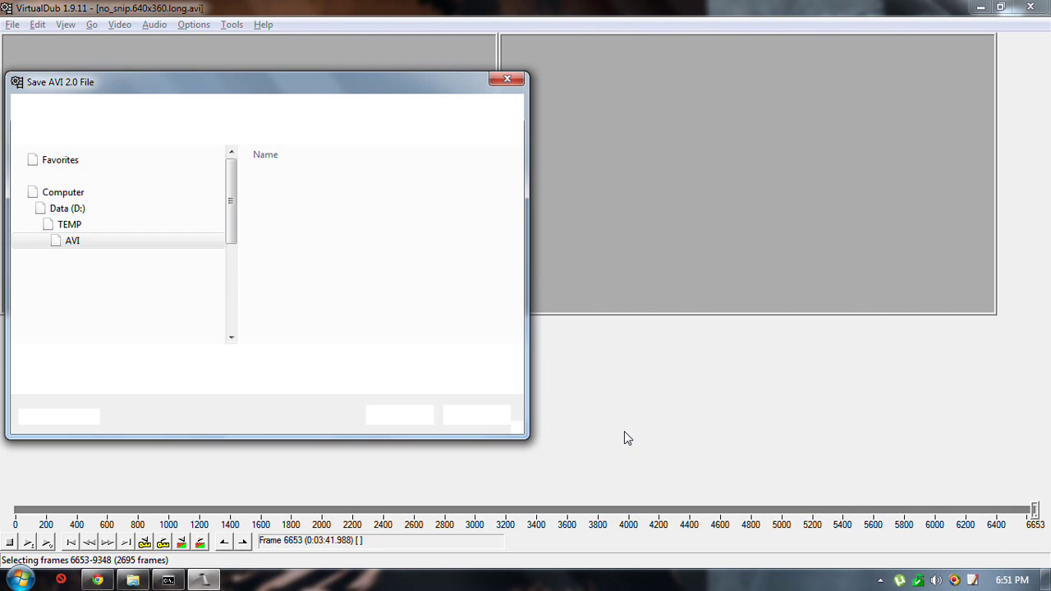
{"action": "type", "text": "01"}
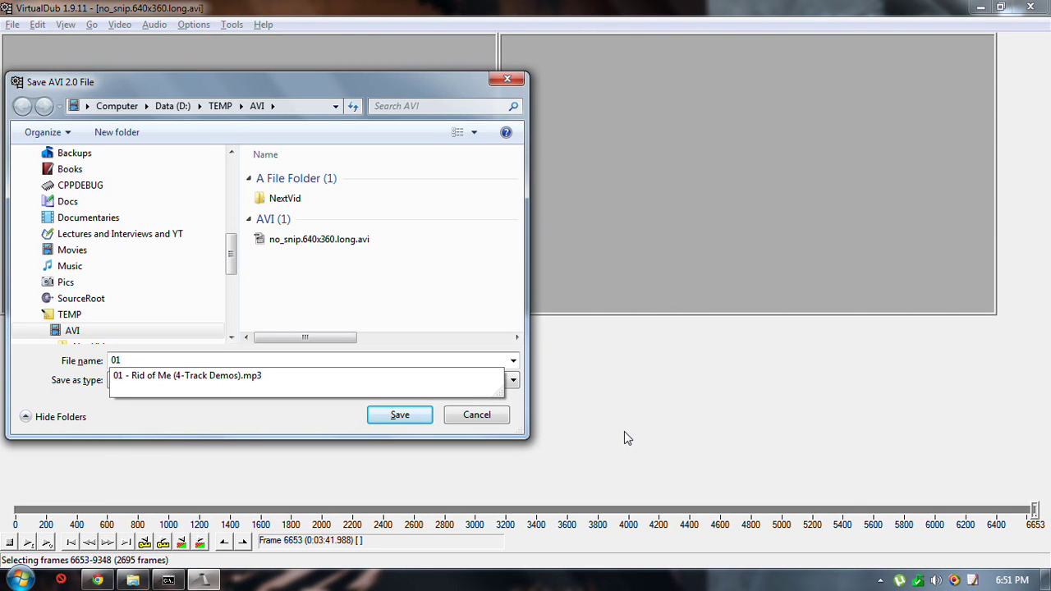
{"action": "key", "text": "Return"}
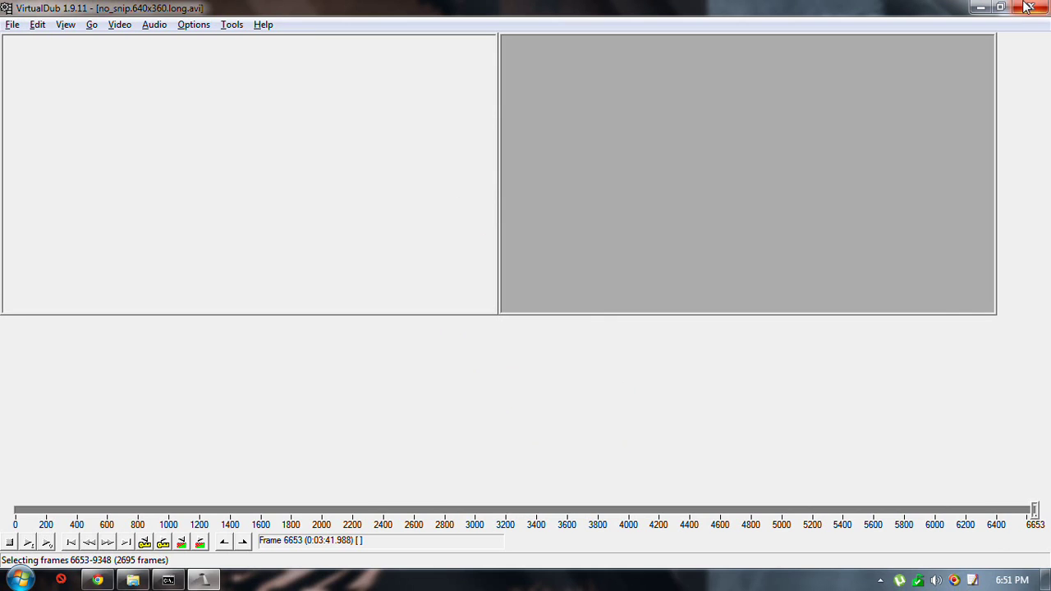
{"action": "left_click", "coordinate": [1027, 7]}
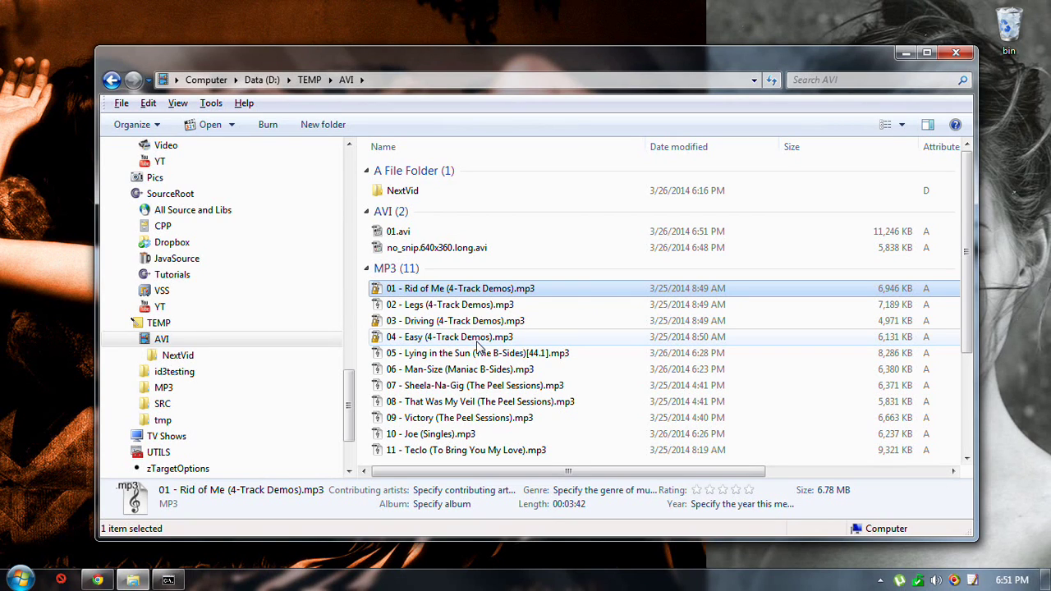
- Launch VirtualDub again, load the processing settings and open no_snip.640x360.long.avi
{"action": "key", "text": "ctrl+alt+v"}
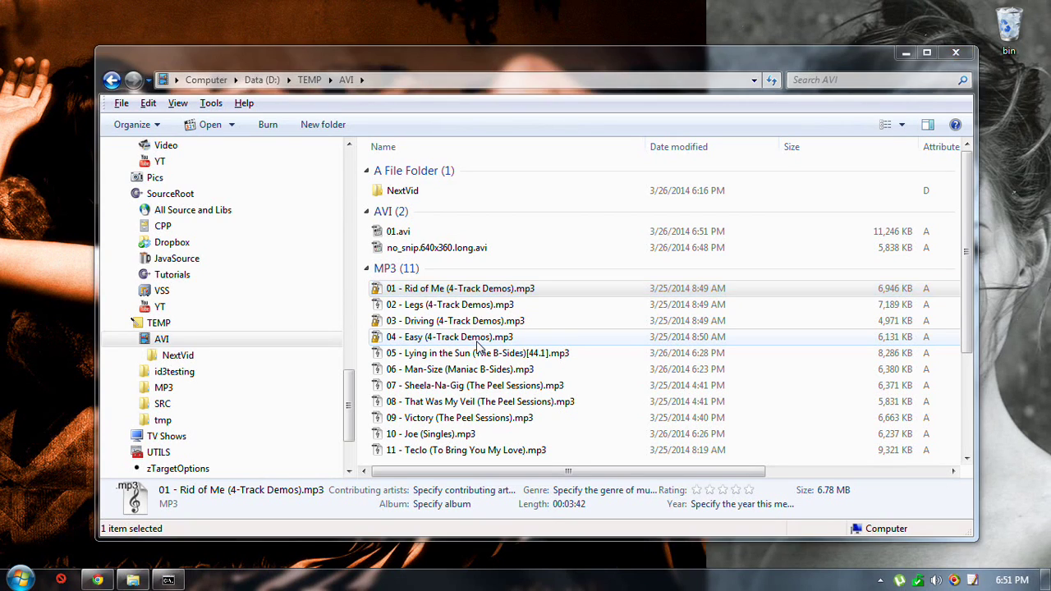
{"action": "key", "text": "ctrl+l"}
{"action": "key", "text": "Return"}
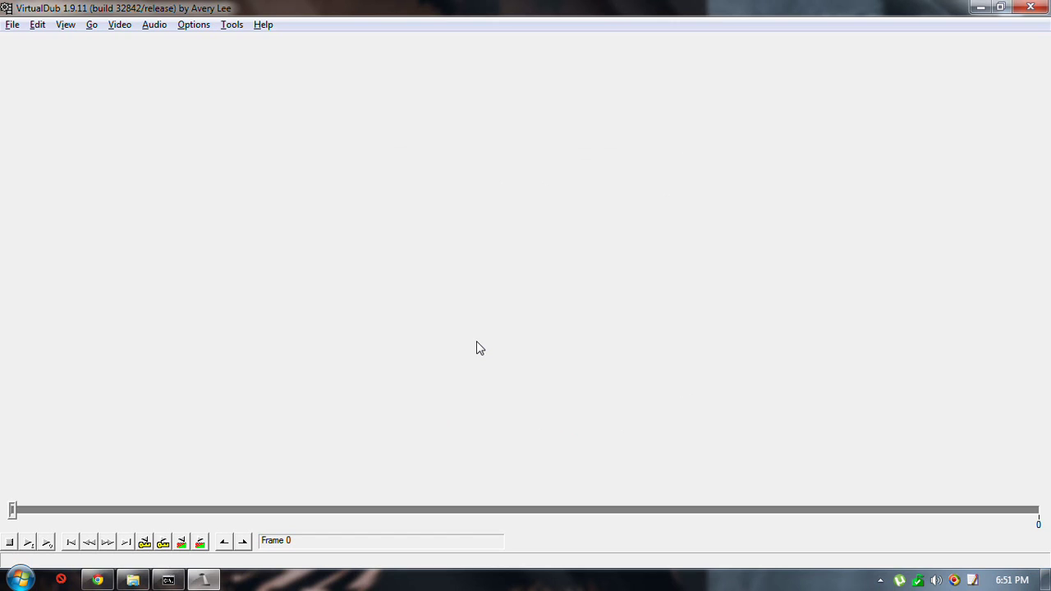
{"action": "key", "text": "ctrl+o"}
{"action": "key", "text": "Down"}
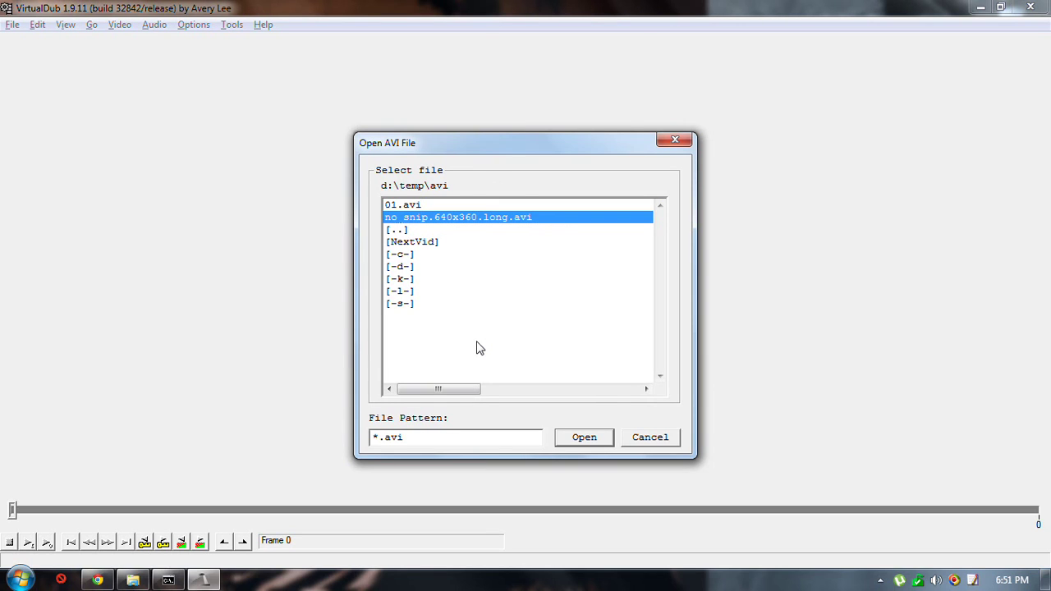
{"action": "key", "text": "Return"}
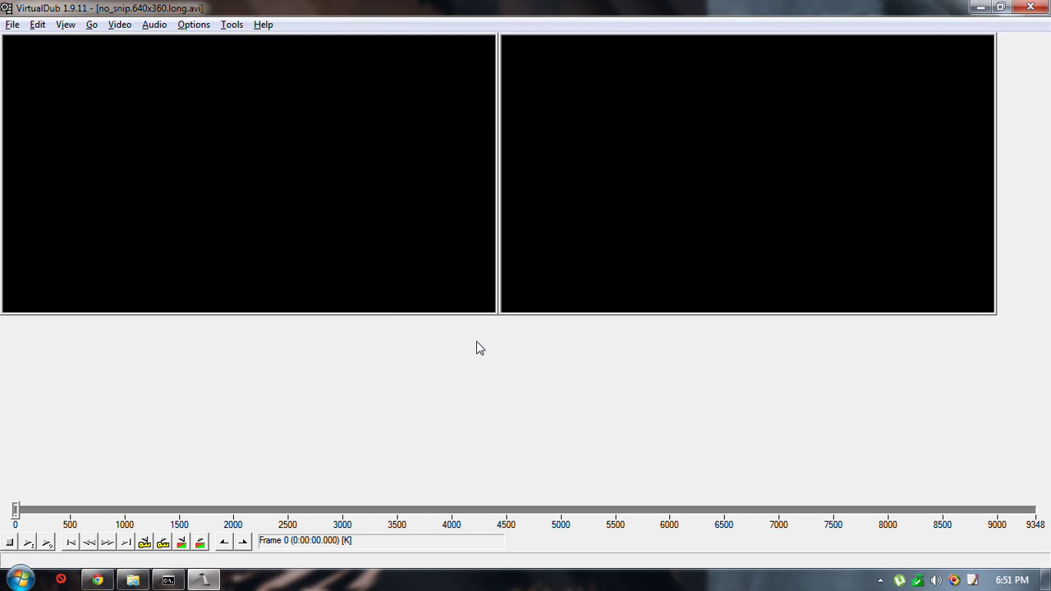
- Set the audio source to 02 - Legs (4-Track Demos).mp3, filtering the file list by *.mp3 and keeping bit rate support on Autodetect
{"action": "key", "text": "alt+a"}
{"action": "key", "text": "a"}
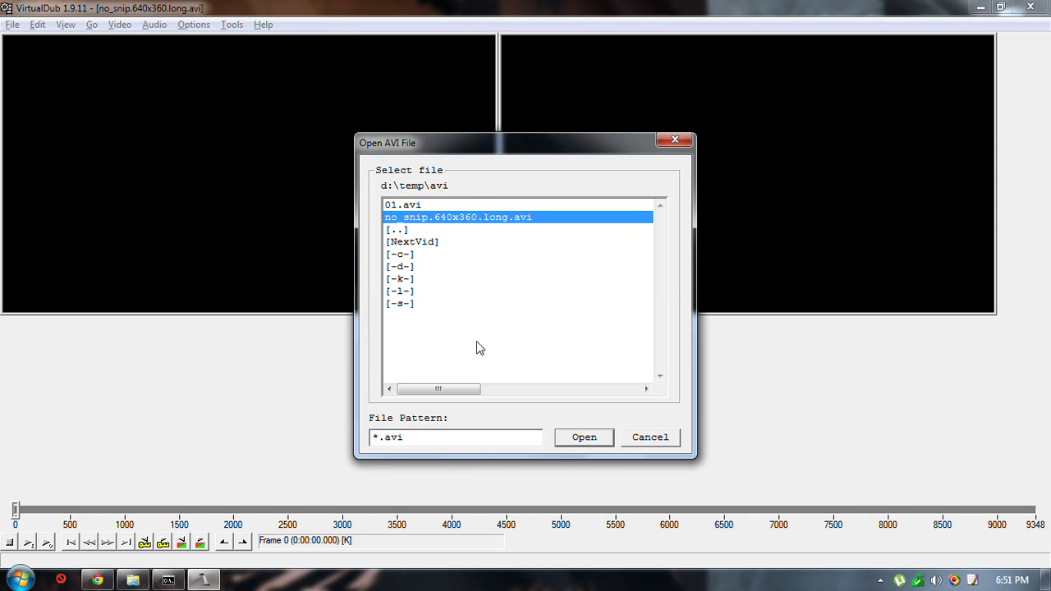
{"action": "type", "text": "*.mp3"}
{"action": "key", "text": "Return"}
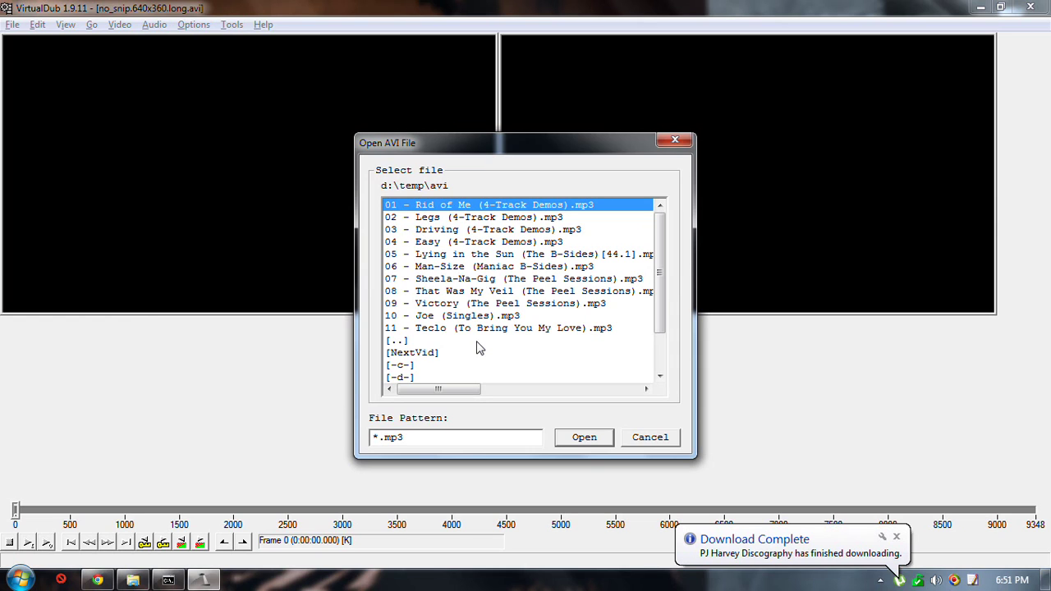
{"action": "key", "text": "Down"}
{"action": "key", "text": "Return"}
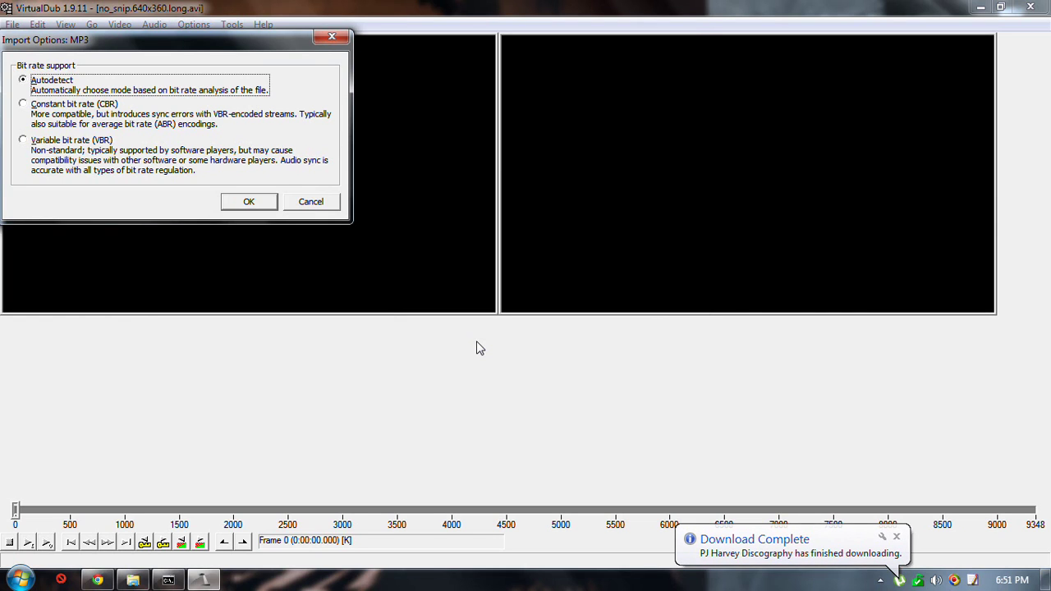
{"action": "left_click", "coordinate": [896, 536]}
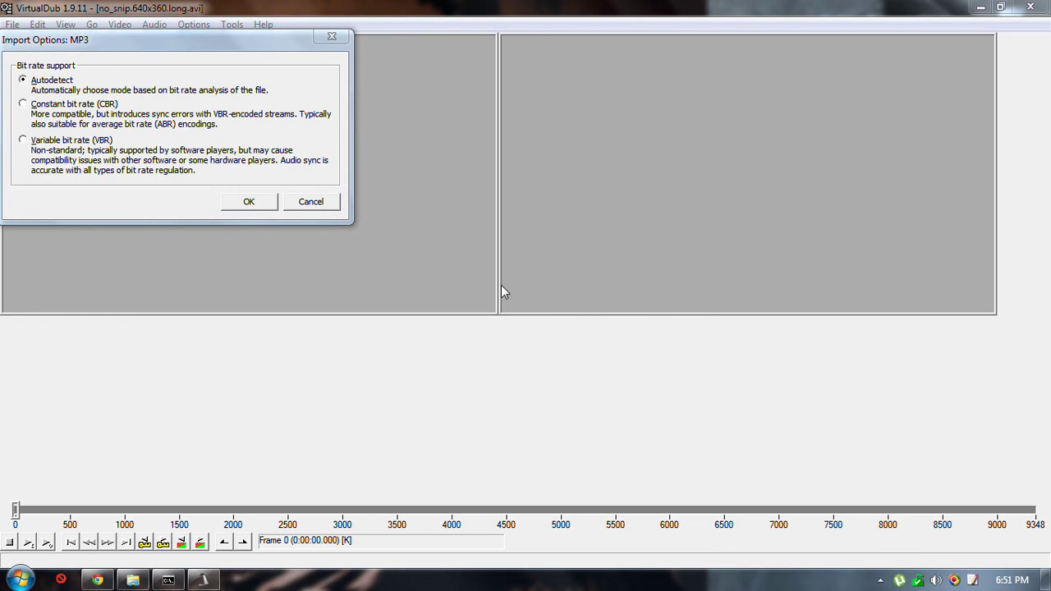
{"action": "left_click", "coordinate": [249, 202]}
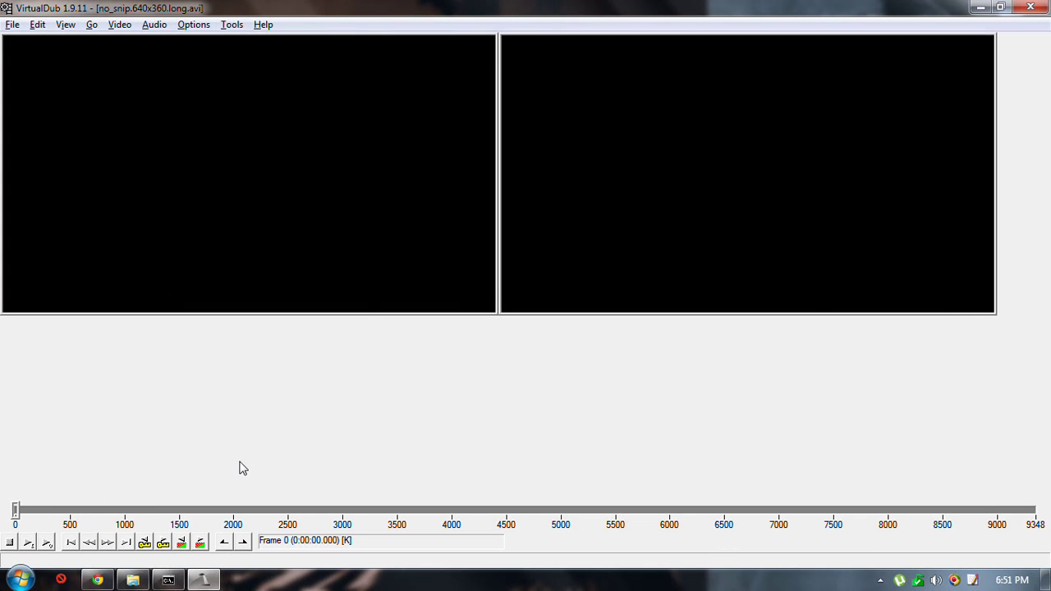
- Check track 02's length in the AVI folder, and position VirtualDub's playhead at the song's end, frame 6789 (0:03:46.526), previewing the playback
{"action": "key", "text": "alt+Tab"}
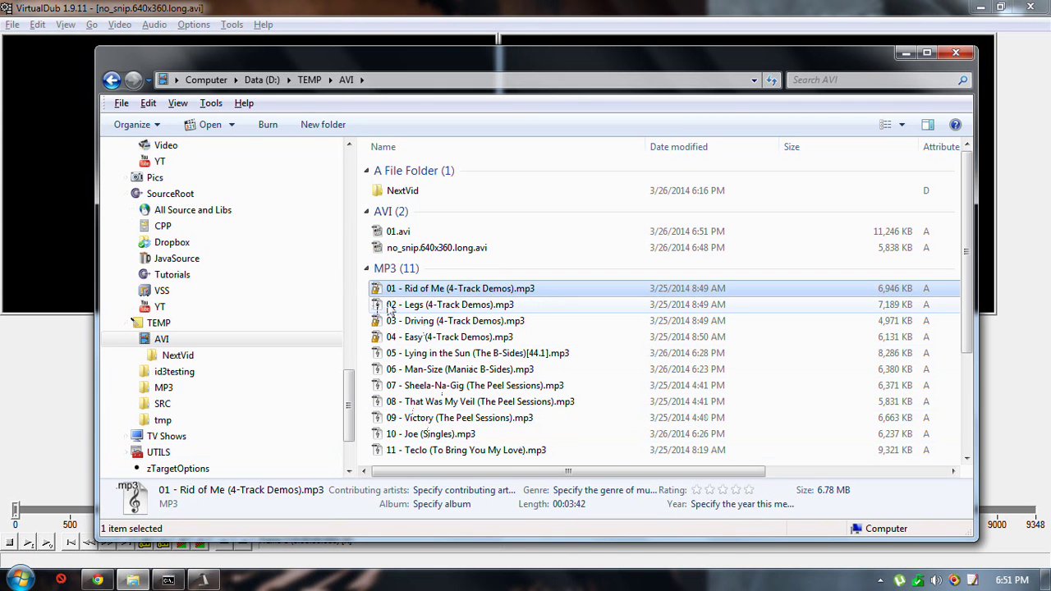
{"action": "left_click", "coordinate": [411, 307]}
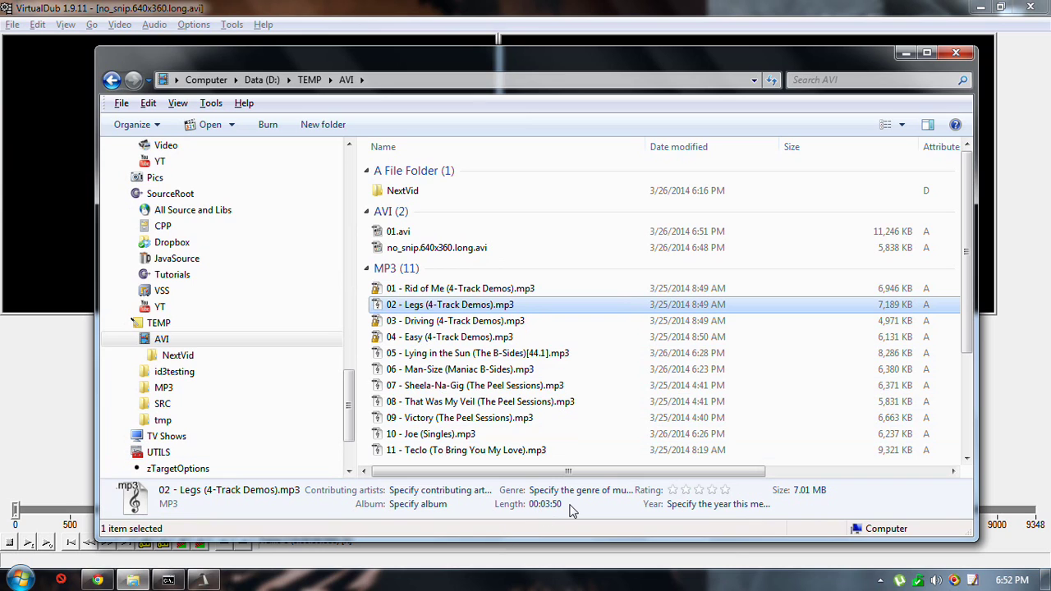
{"action": "key", "text": "alt+Tab"}
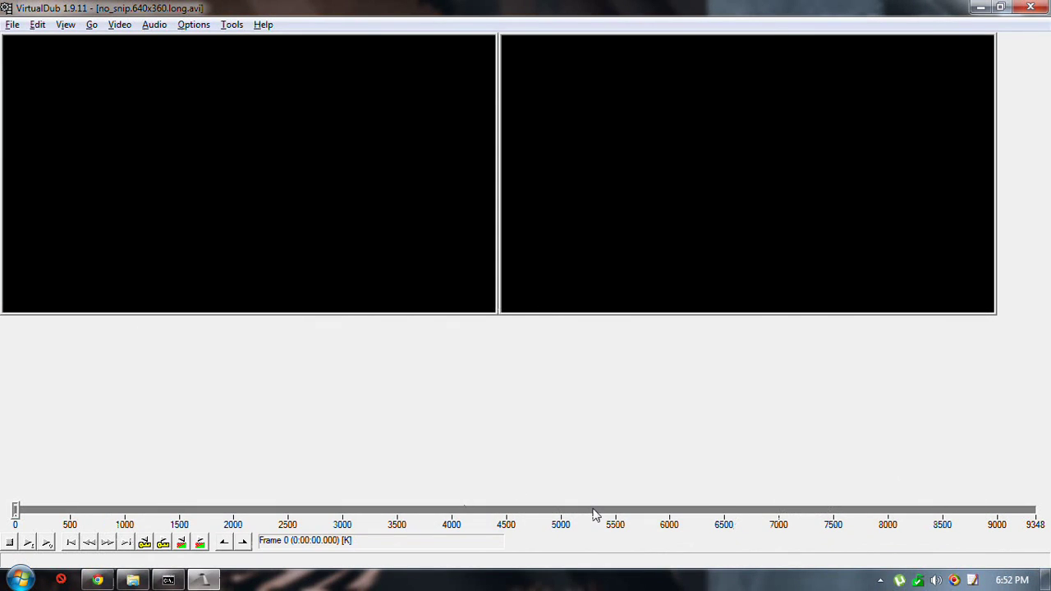
{"action": "left_click", "coordinate": [596, 511]}
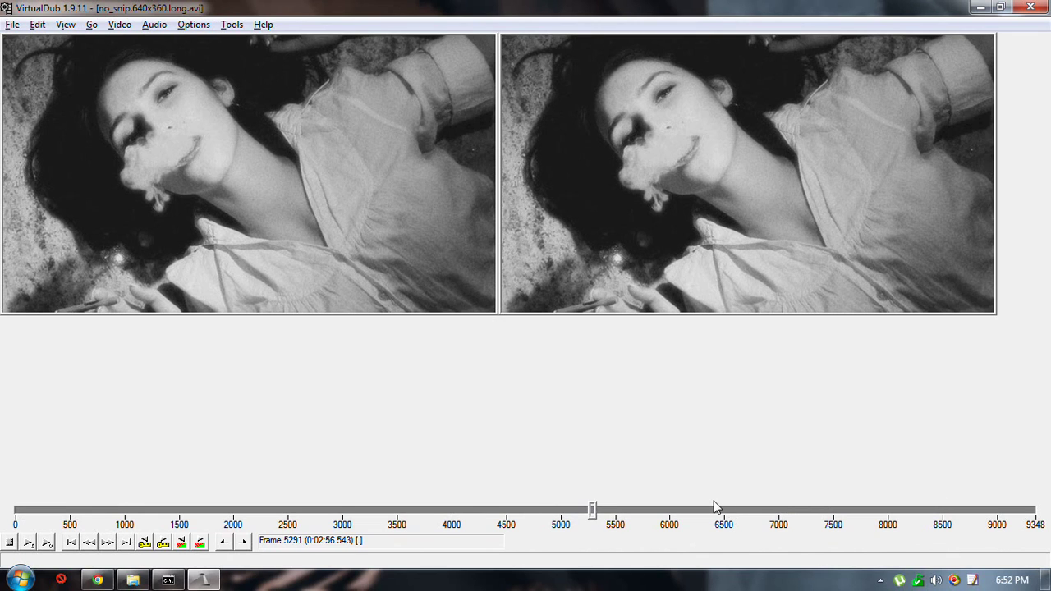
{"action": "scroll", "coordinate": [715, 506], "scroll_direction": "down", "scroll_amount": 11}
{"action": "scroll", "coordinate": [714, 507], "scroll_direction": "up", "scroll_amount": 2}
{"action": "scroll", "coordinate": [715, 507], "scroll_direction": "up", "scroll_amount": 2}
{"action": "scroll", "coordinate": [714, 507], "scroll_direction": "up", "scroll_amount": 1}
{"action": "key", "text": "space"}
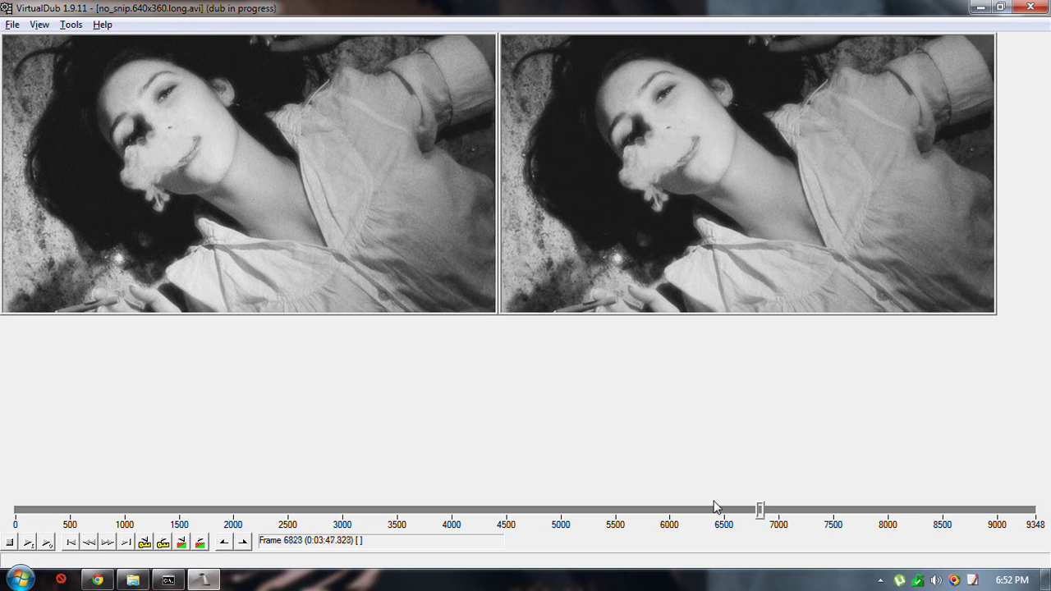
{"action": "key", "text": "space"}
{"action": "scroll", "coordinate": [714, 506], "scroll_direction": "up", "scroll_amount": 1}
{"action": "key", "text": "space"}
{"action": "key", "text": "Escape"}
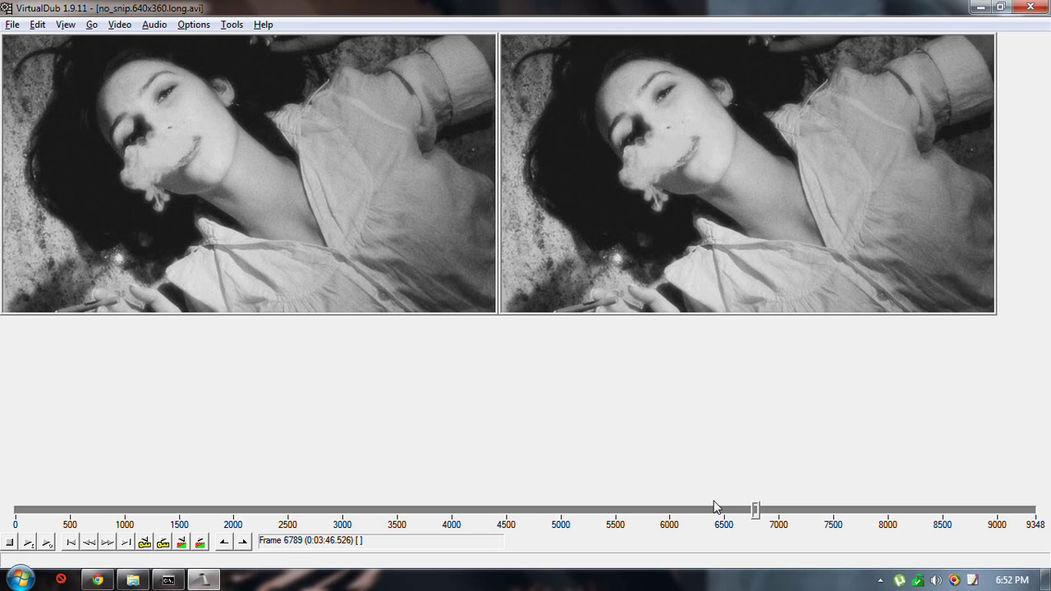
- Mark the range from frame 6789 to the final frame 9348 and delete it
{"action": "key", "text": "Home"}
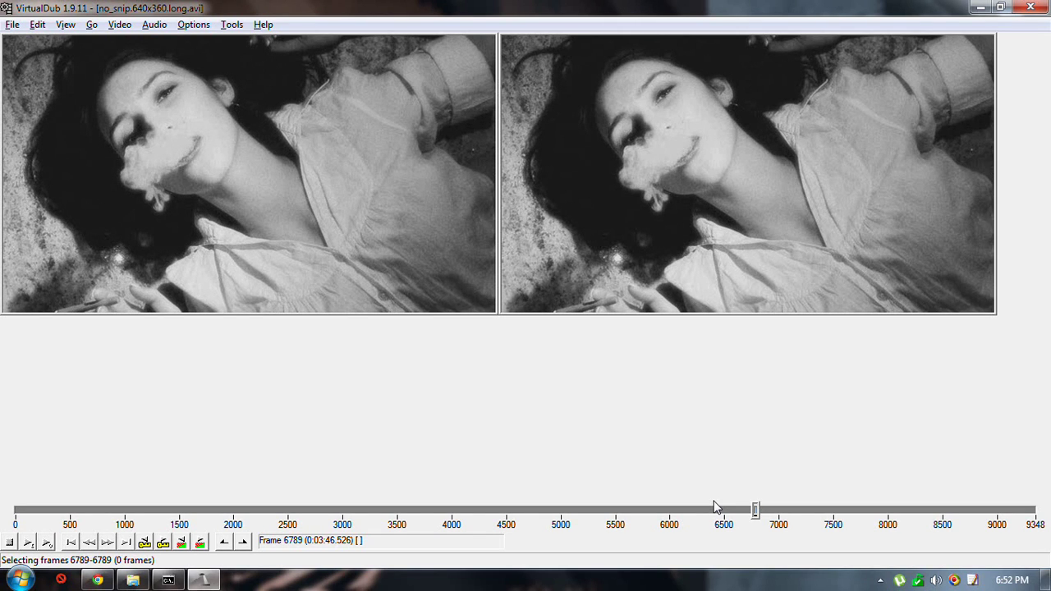
{"action": "key", "text": "ctrl+Right"}
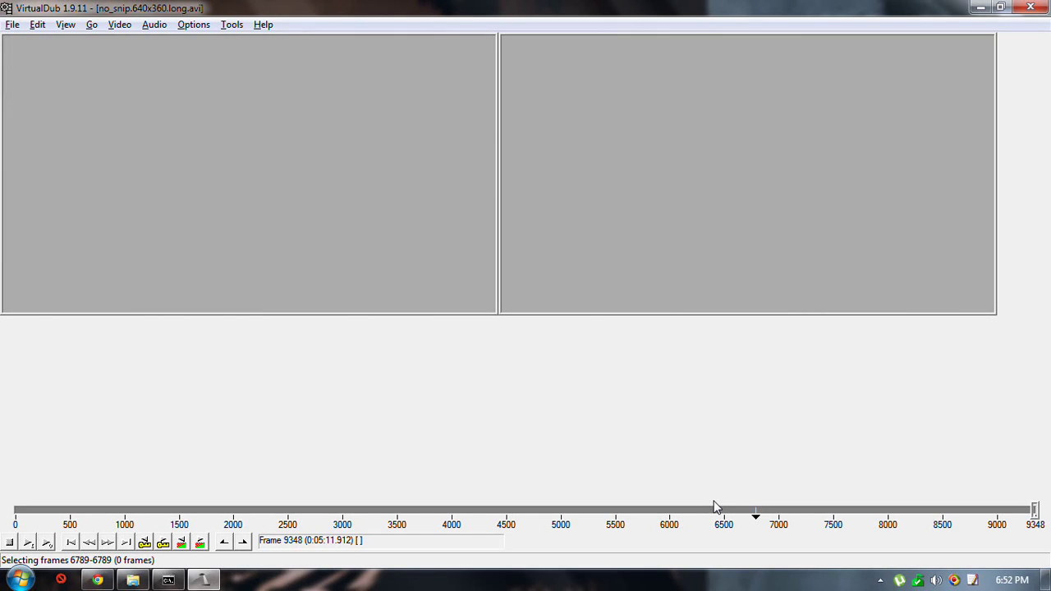
{"action": "key", "text": "End"}
{"action": "key", "text": "Delete"}
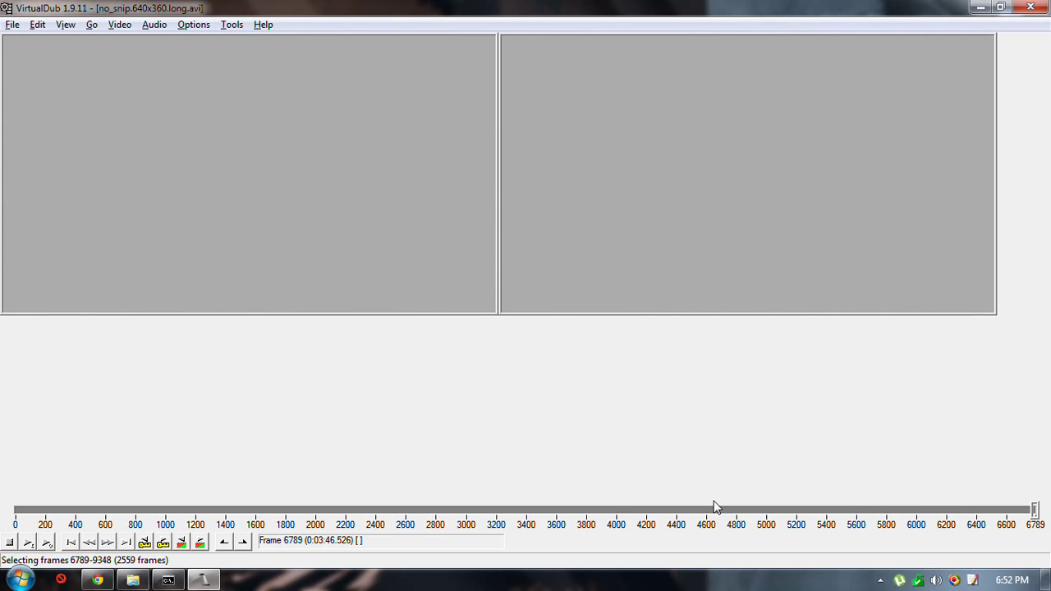
- Save the trimmed video as 02 in the AVI folder and close VirtualDub
{"action": "key", "text": "F7"}
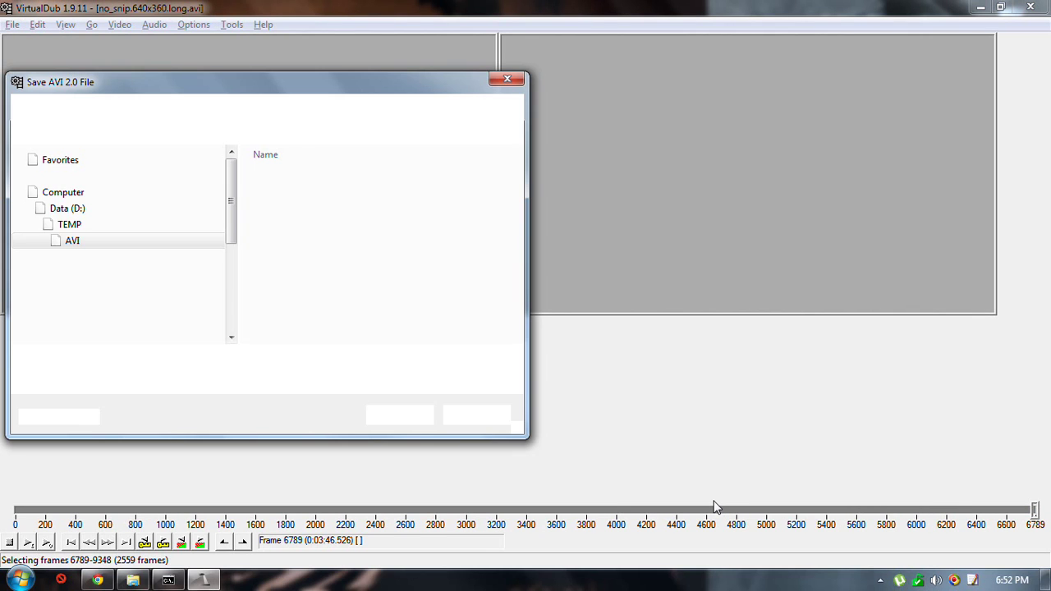
{"action": "type", "text": "02"}
{"action": "key", "text": "Return"}
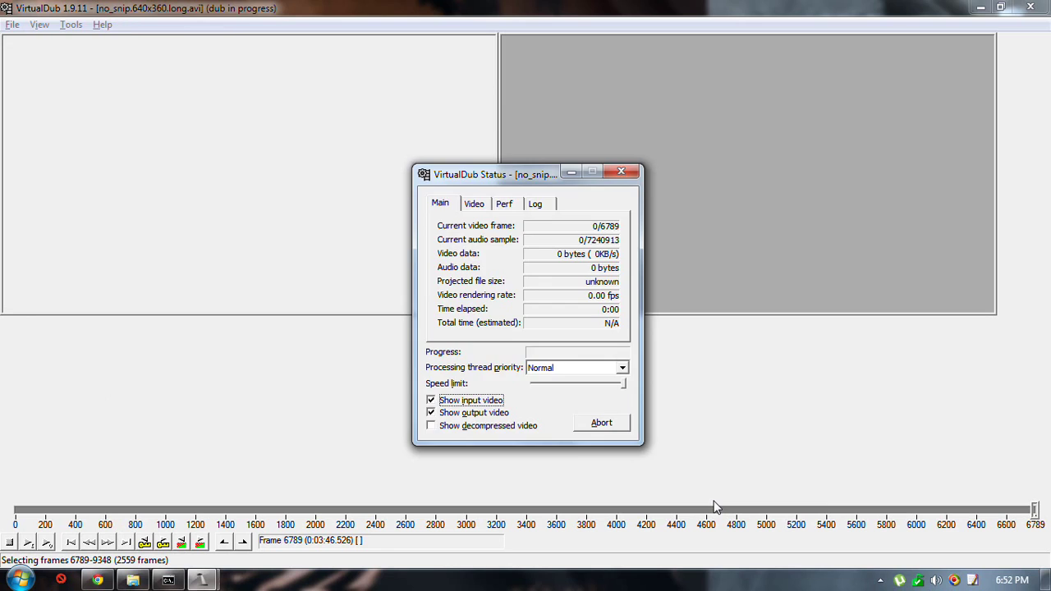
{"action": "left_click", "coordinate": [1032, 6]}
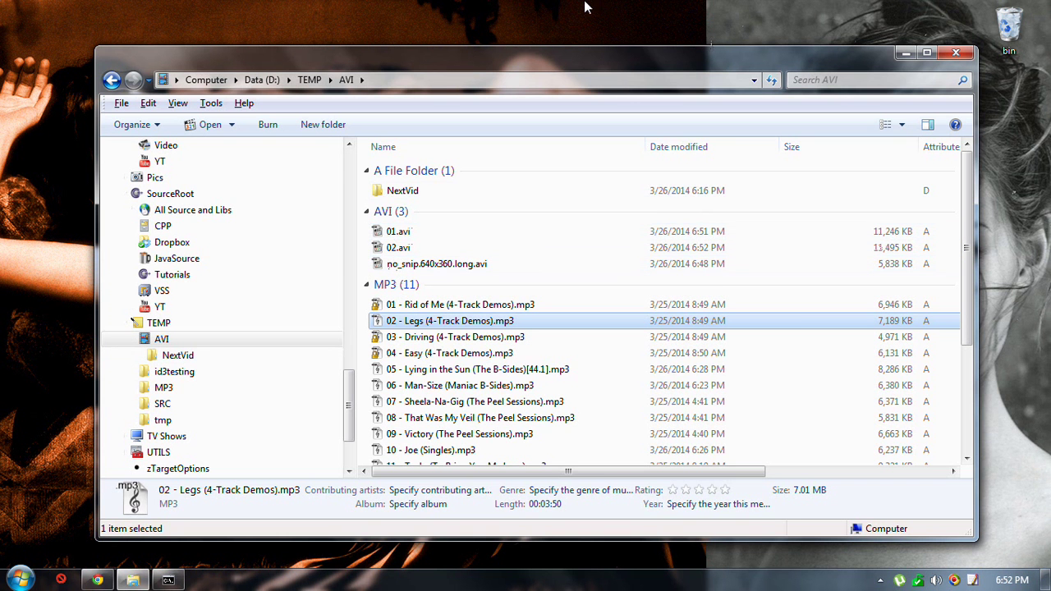
- Launch VirtualDub again, open 01.avi and append 02.avi as the following segment
{"action": "key", "text": "ctrl+alt+v"}
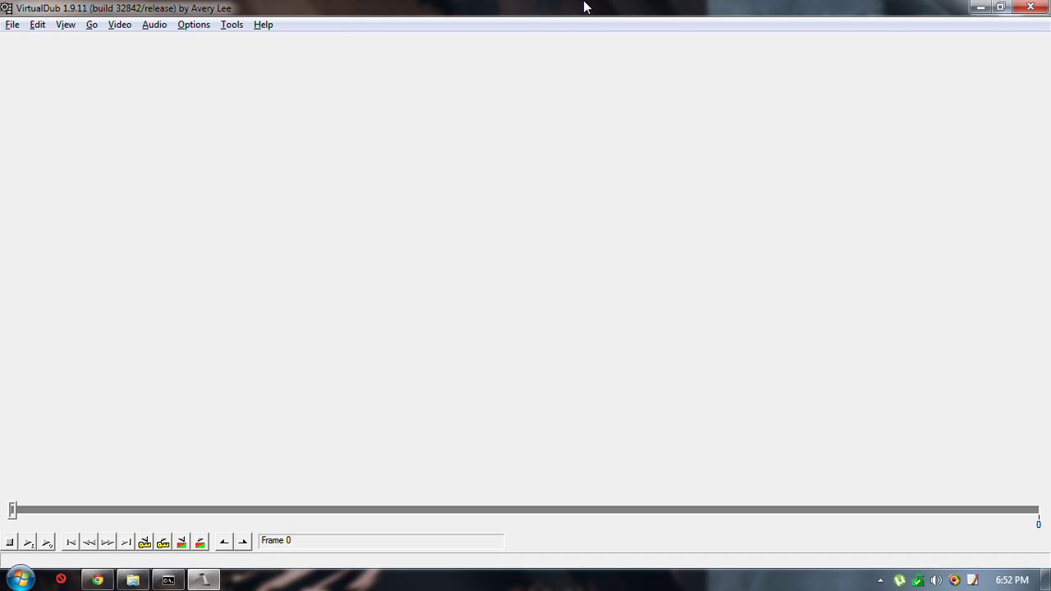
{"action": "key", "text": "Escape"}
{"action": "key", "text": "Return"}
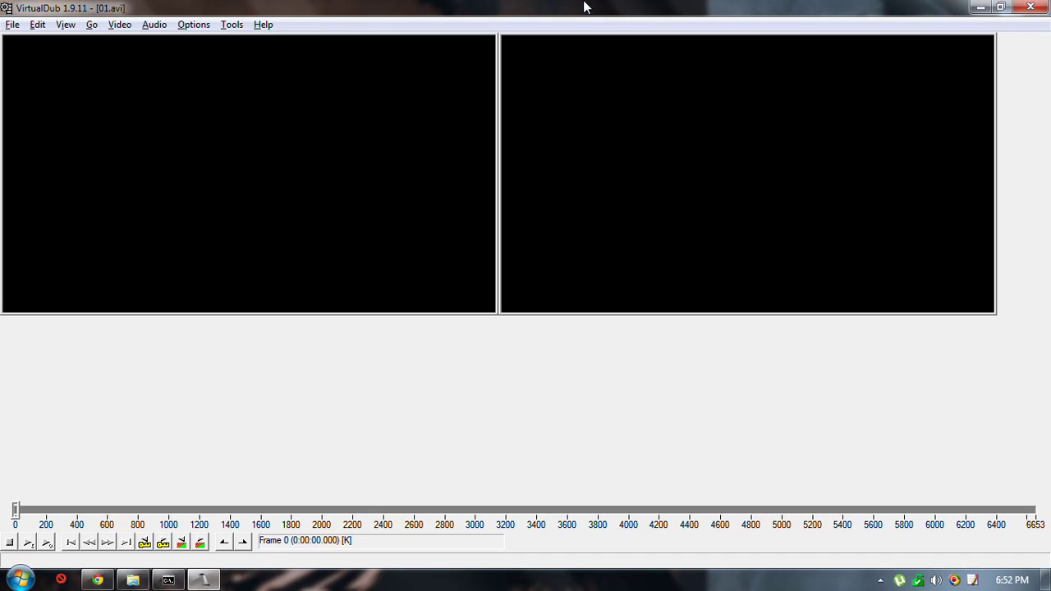
{"action": "key", "text": "alt+a"}
{"action": "key", "text": "Left"}
{"action": "key", "text": "Left"}
{"action": "key", "text": "Left"}
{"action": "key", "text": "Left"}
{"action": "key", "text": "Left"}
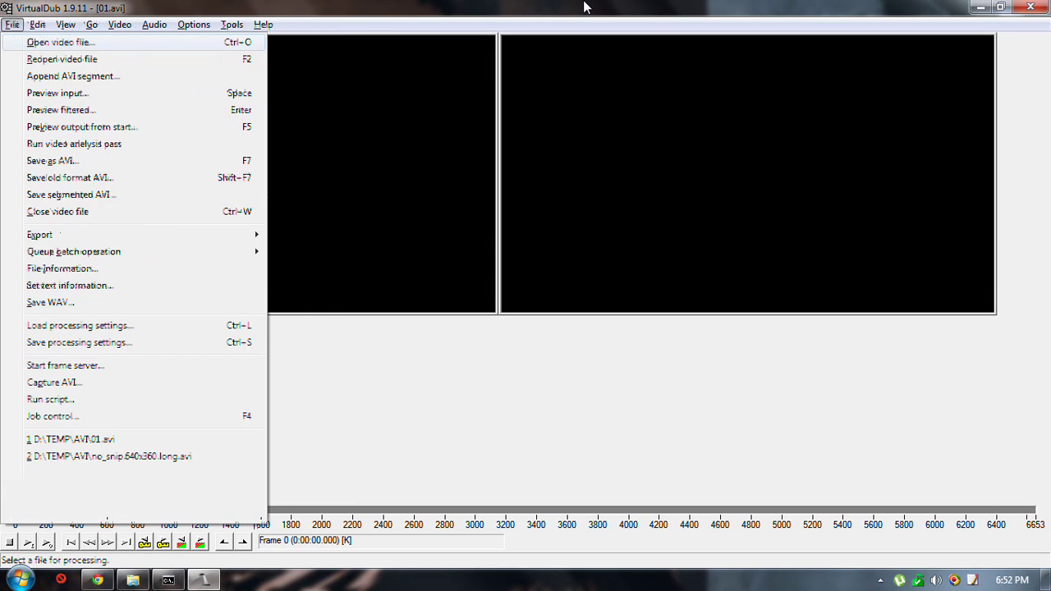
{"action": "key", "text": "Return"}
{"action": "key", "text": "Down"}
{"action": "key", "text": "Return"}
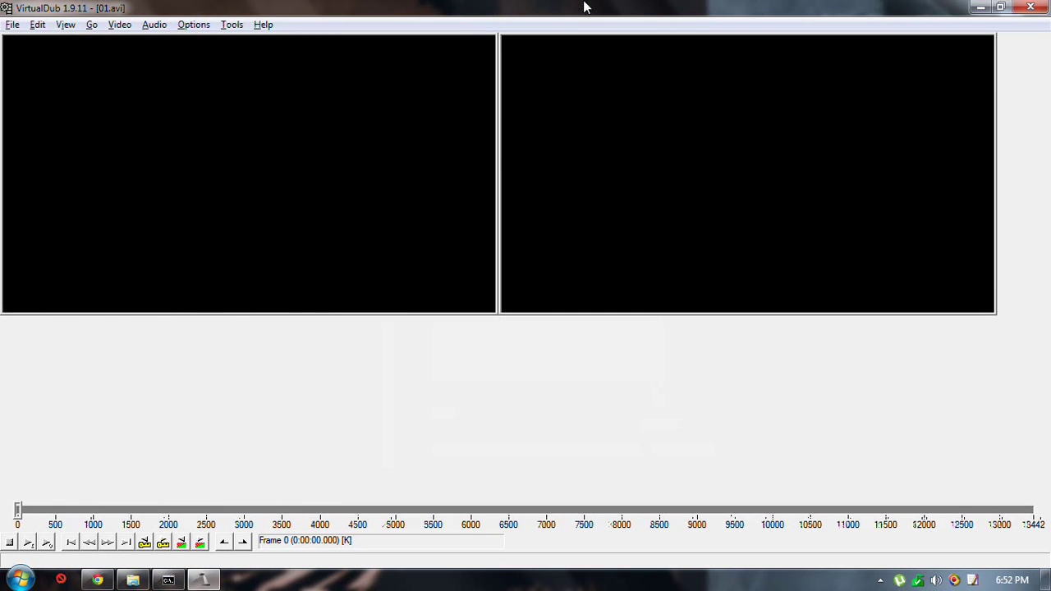
- Save the joined video as 0102.avi in the AVI folder and close VirtualDub
{"action": "key", "text": "F7"}
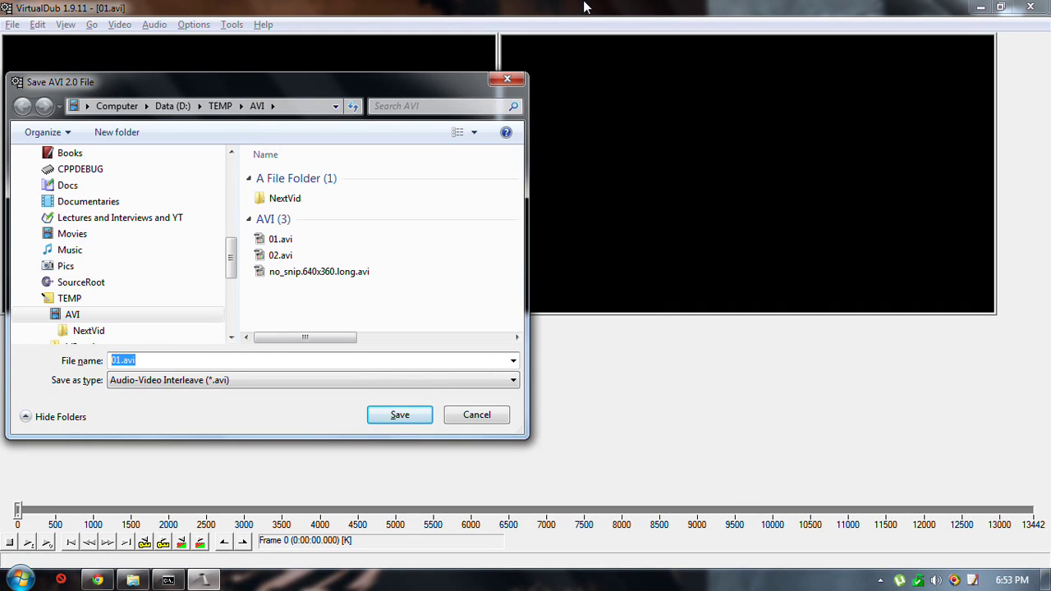
{"action": "key", "text": "Left"}
{"action": "key", "text": "Left"}
{"action": "key", "text": "Left"}
{"action": "type", "text": "02"}
{"action": "key", "text": "Return"}
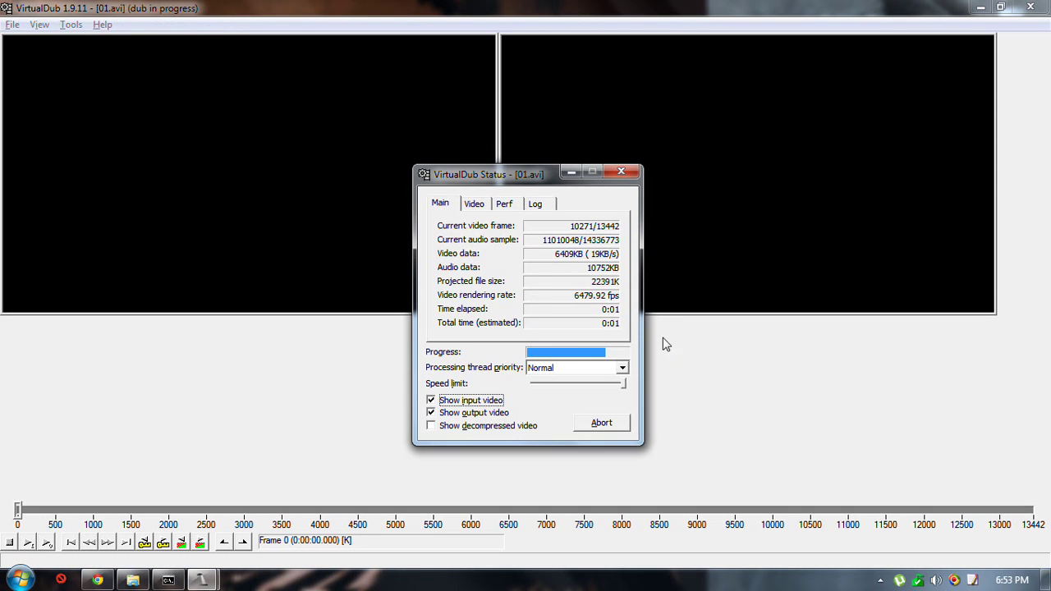
{"action": "left_click", "coordinate": [1029, 7]}
- Delete the used tracks 01 - Rid of Me (4-Track Demos).mp3 and 02 - Legs (4-Track Demos).mp3 from the AVI folder
{"action": "left_click", "coordinate": [398, 247]}
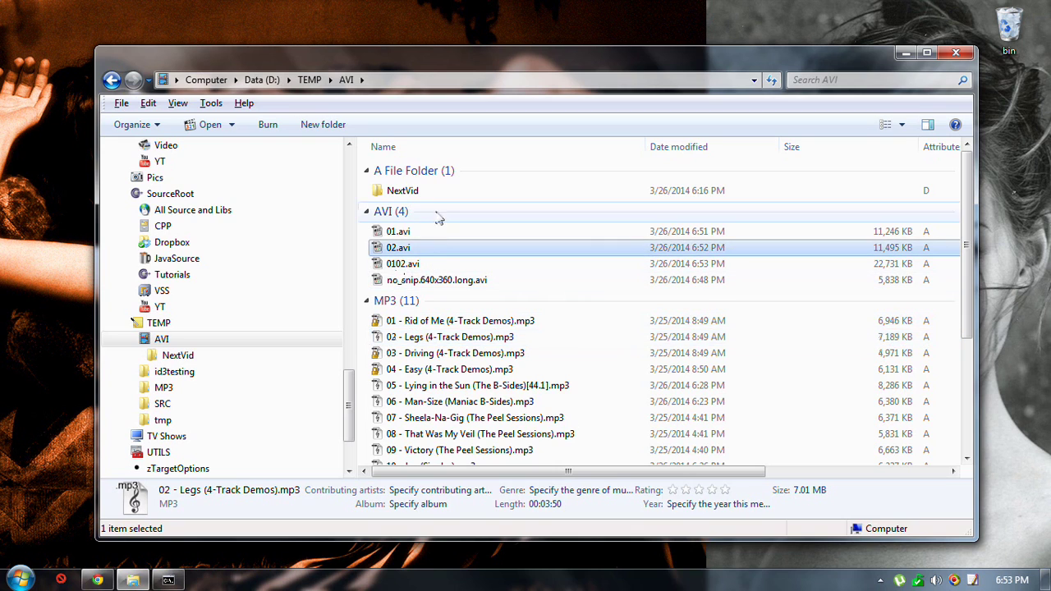
{"action": "left_click", "coordinate": [450, 321]}
{"action": "left_click", "coordinate": [450, 337], "text": "shift"}
{"action": "key", "text": "Delete"}
{"action": "key", "text": "Return"}
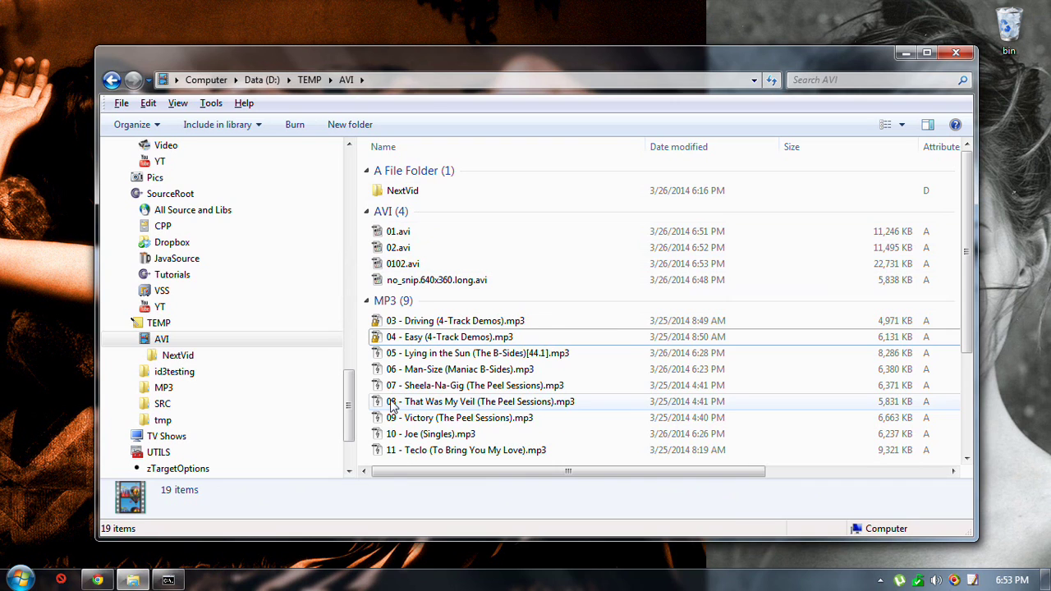
- Check the details of 0102.avi, and delete the separate clips 01.avi and 02.avi
{"action": "left_click", "coordinate": [420, 264]}
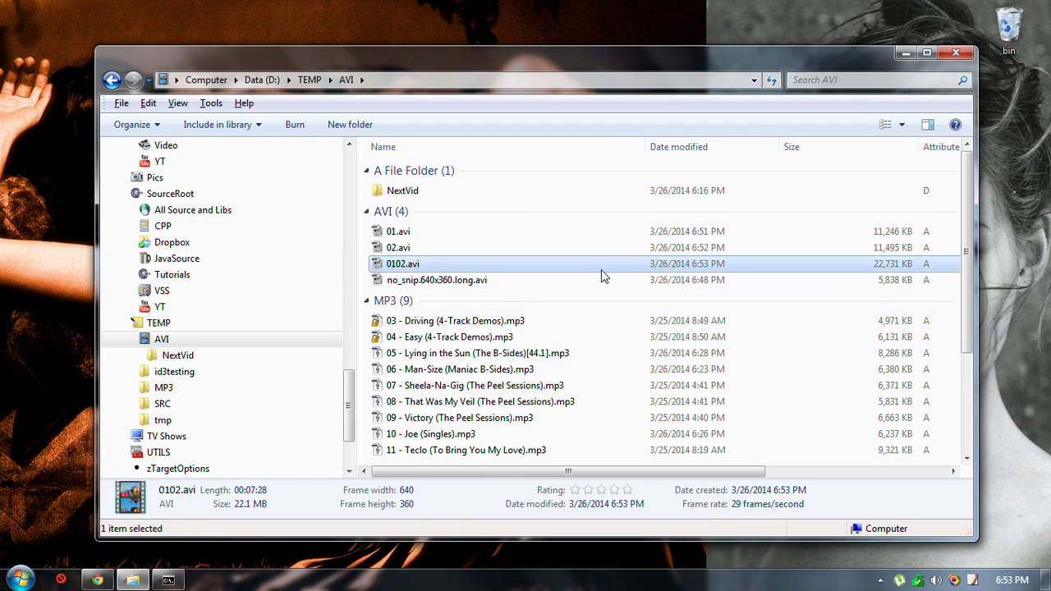
{"action": "left_click", "coordinate": [423, 235]}
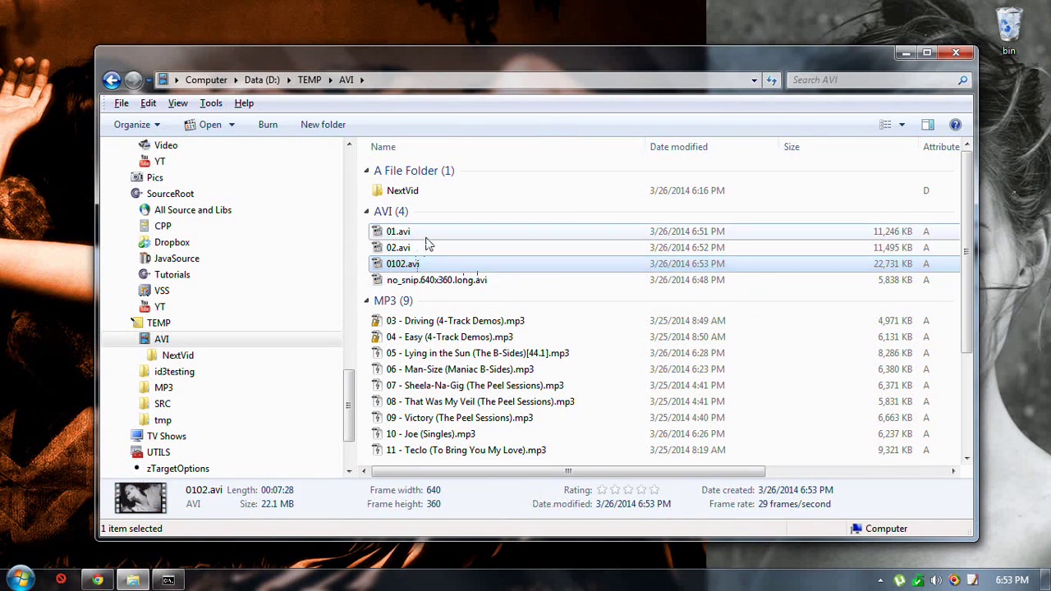
{"action": "left_click", "coordinate": [426, 248], "text": "ctrl"}
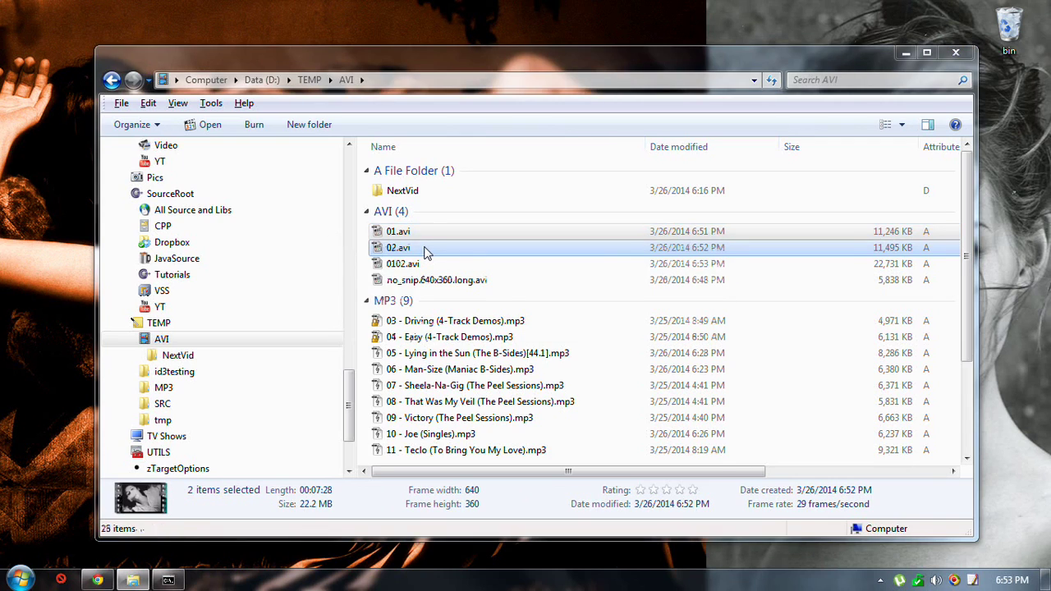
{"action": "key", "text": "Delete"}
- Rename no_snip.640x360.long.avi to _no_snip.640x360.long.avi
{"action": "left_click", "coordinate": [431, 257]}
{"action": "left_click", "coordinate": [430, 250]}
{"action": "key", "text": "Home"}
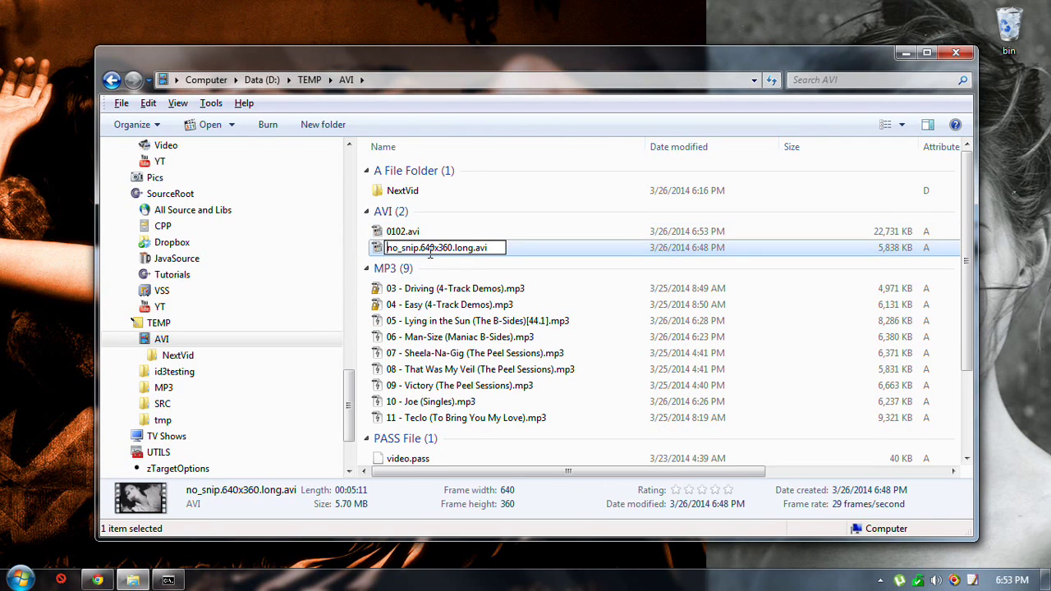
{"action": "type", "text": "_"}
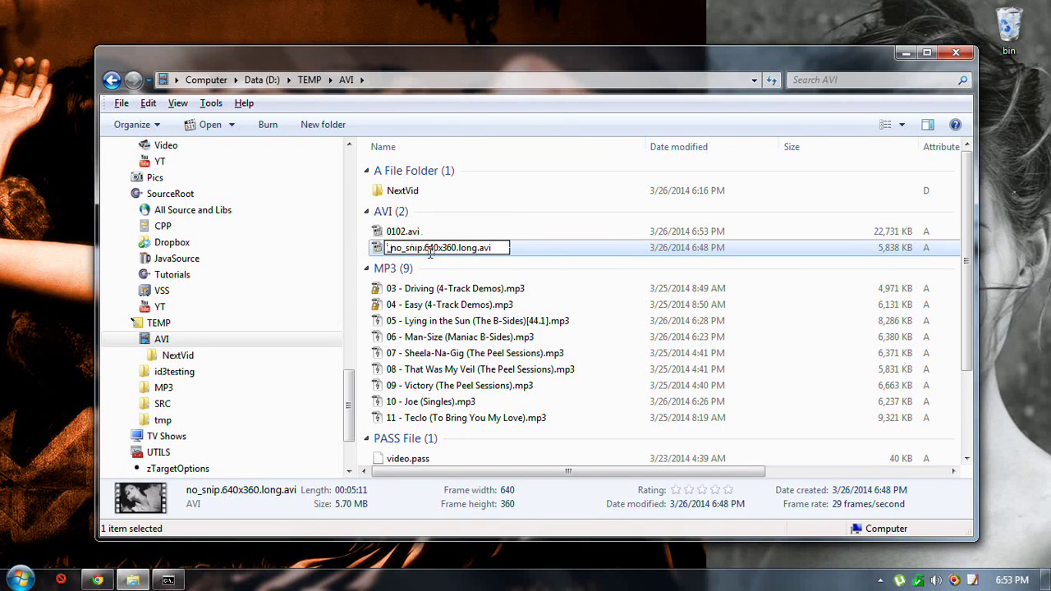
{"action": "key", "text": "Return"}
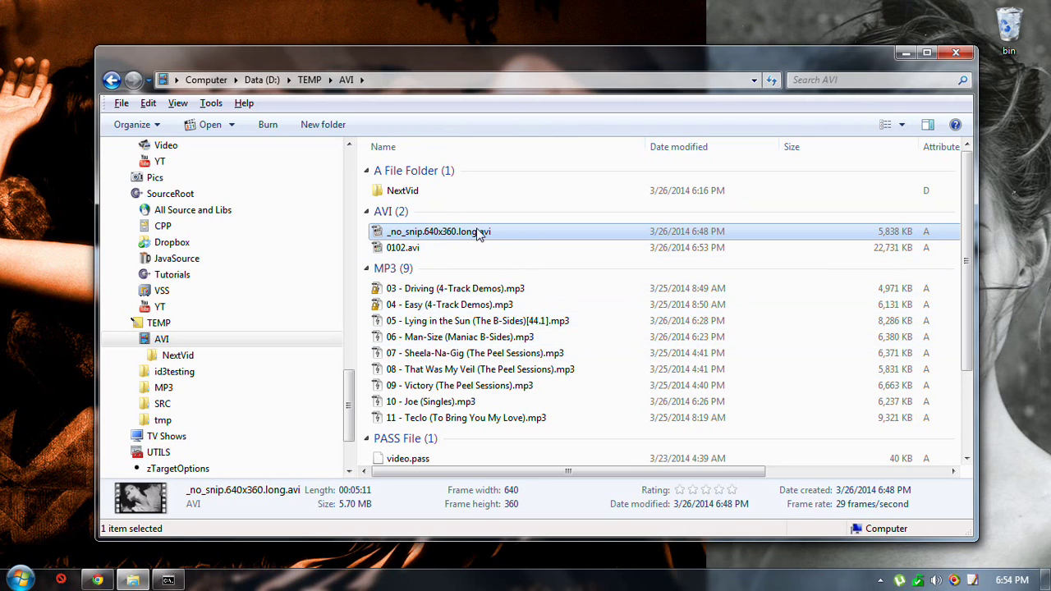
- Switch to the Chrome browser window
{"action": "left_click", "coordinate": [104, 580]}
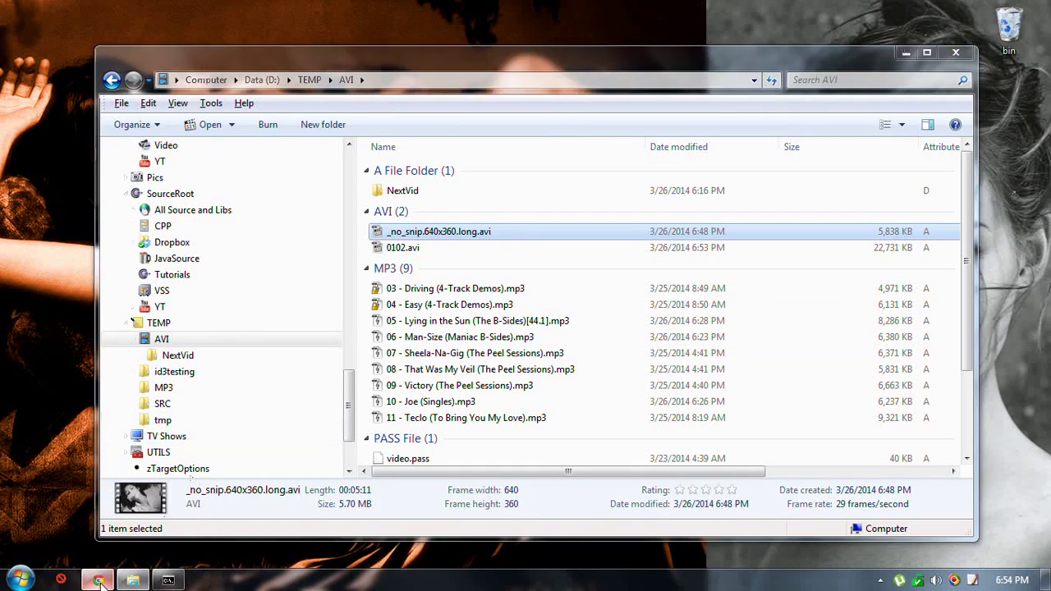